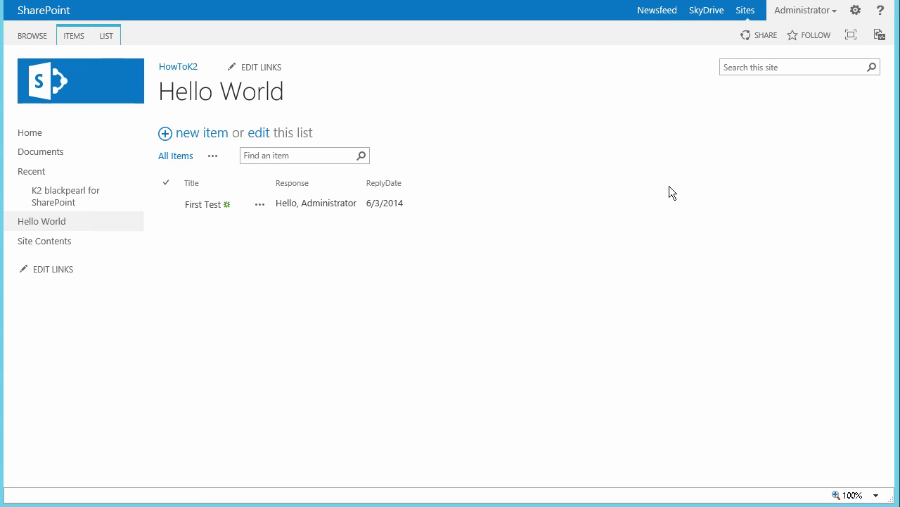
- Open the Hello World list's K2 application and regenerate its forms, using K2 smartforms as the New, Edit and Display forms
{"action": "left_click", "coordinate": [106, 41]}
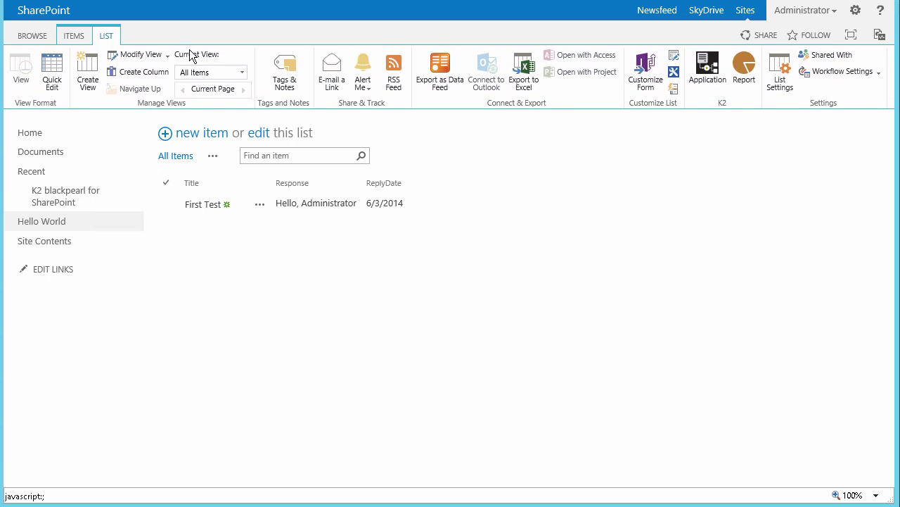
{"action": "left_click", "coordinate": [708, 74]}
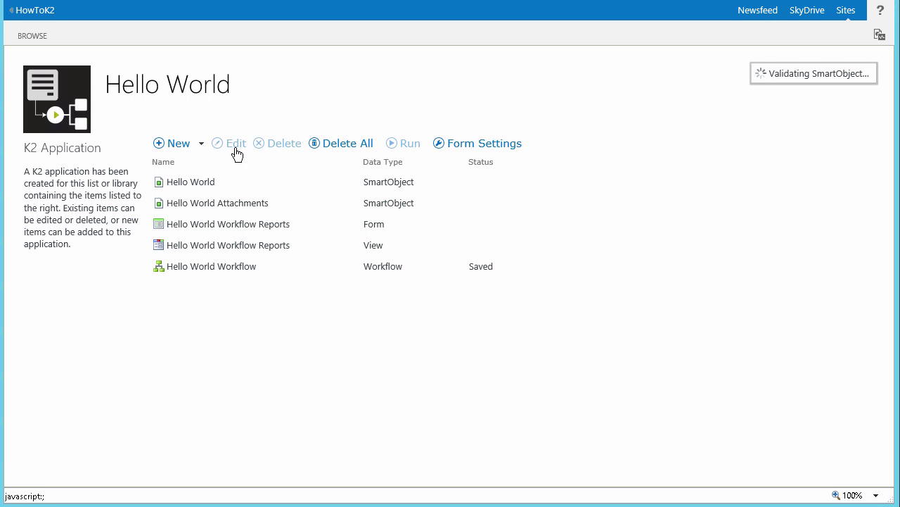
{"action": "left_click", "coordinate": [201, 146]}
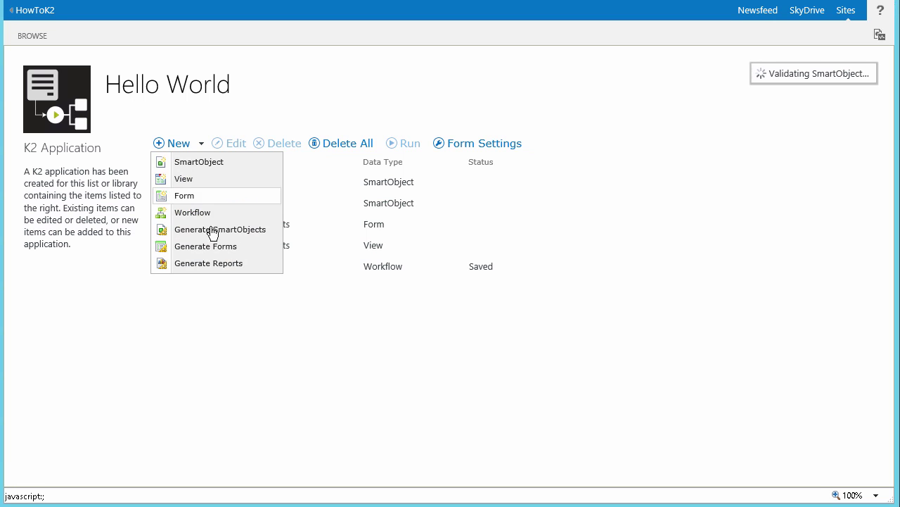
{"action": "left_click", "coordinate": [244, 252]}
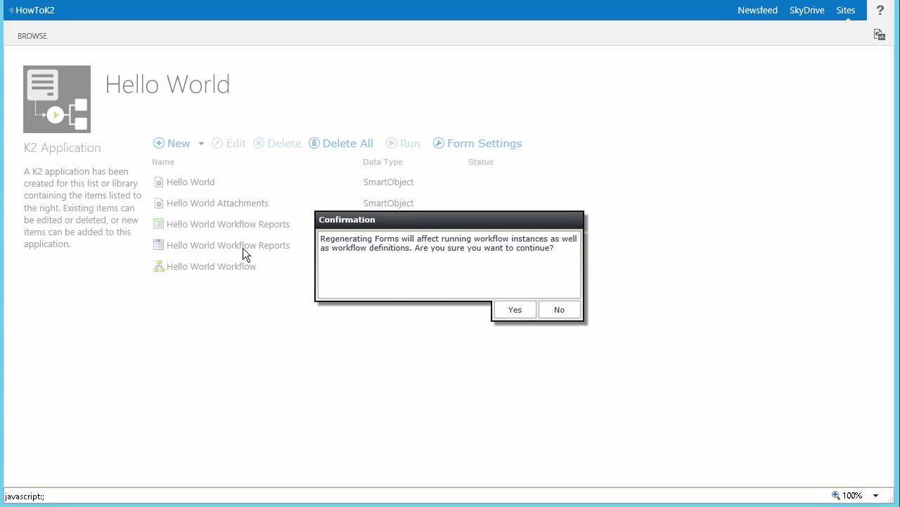
{"action": "left_click", "coordinate": [509, 317]}
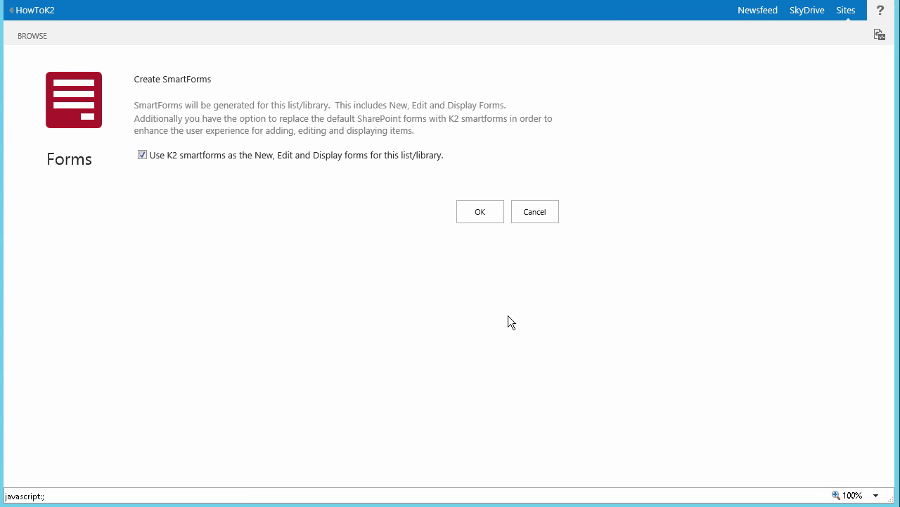
{"action": "left_click", "coordinate": [496, 220]}
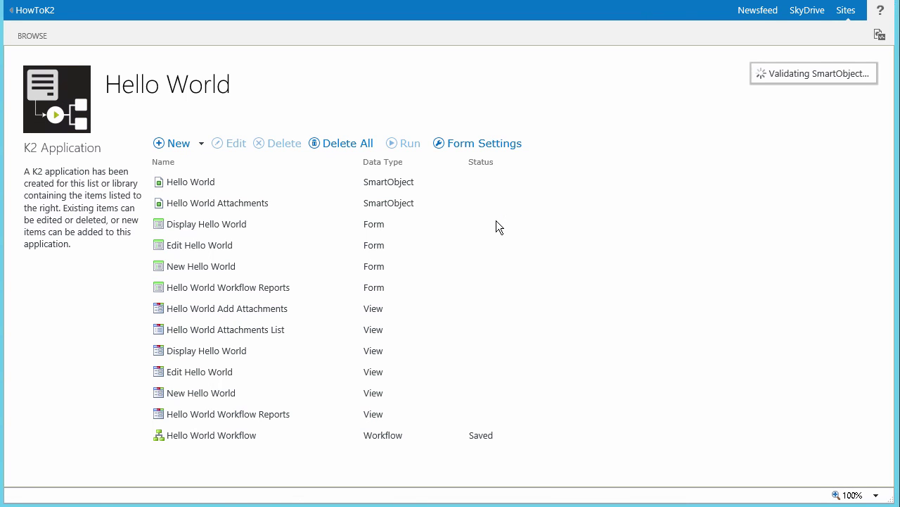
- Save the form settings with the New, Edit and Display Hello World smartforms assigned to creating, editing and displaying items
{"action": "left_click", "coordinate": [496, 221]}
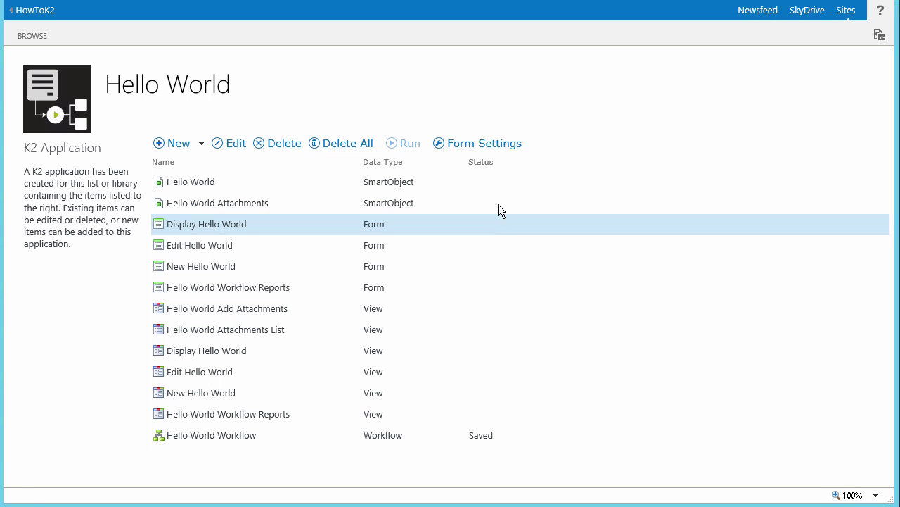
{"action": "left_click", "coordinate": [507, 144]}
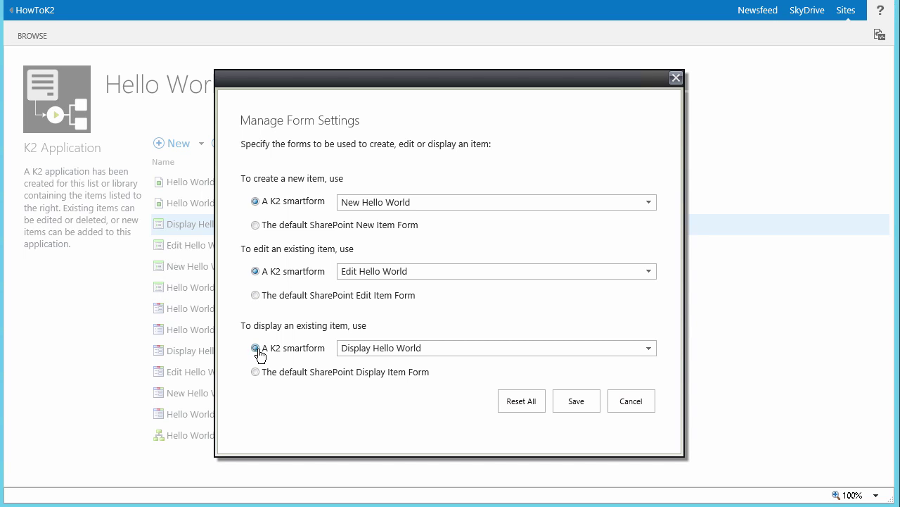
{"action": "left_click", "coordinate": [574, 406]}
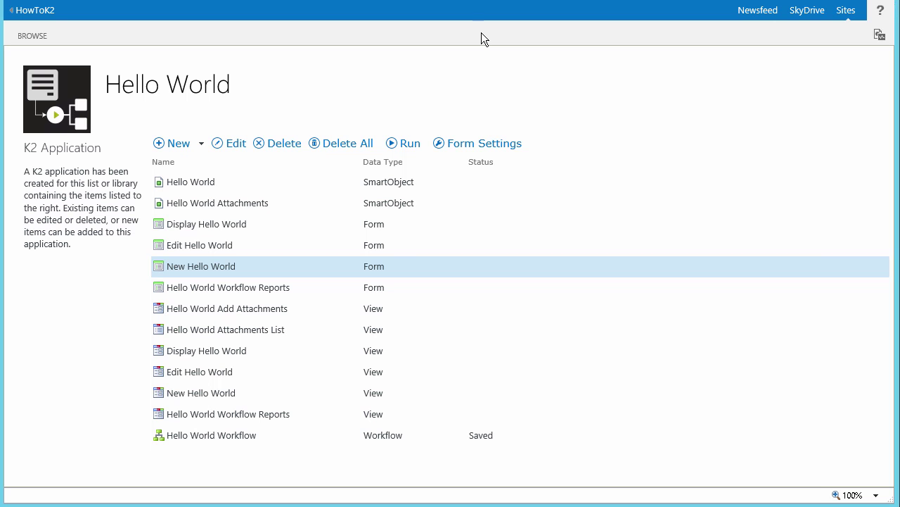
- Check out both the form and the view of New Hello World and of Display Hello World
{"action": "right_click", "coordinate": [391, 265]}
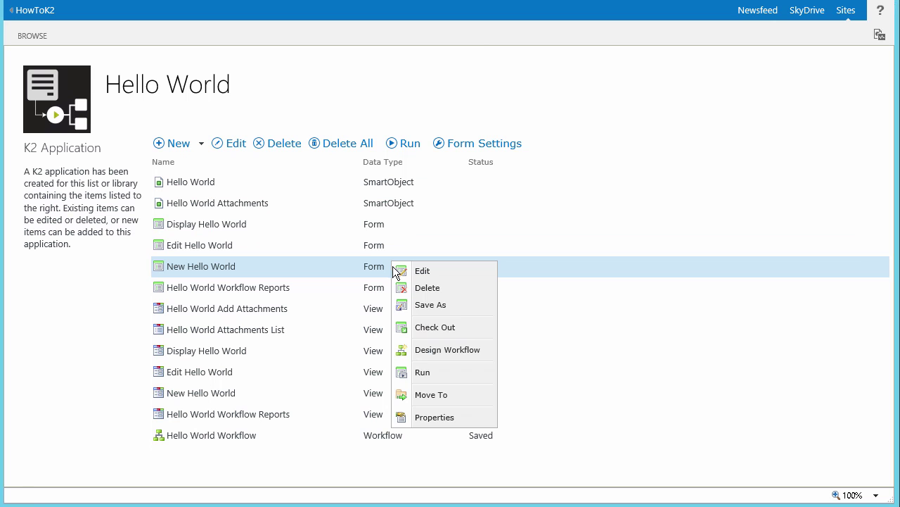
{"action": "left_click", "coordinate": [468, 331]}
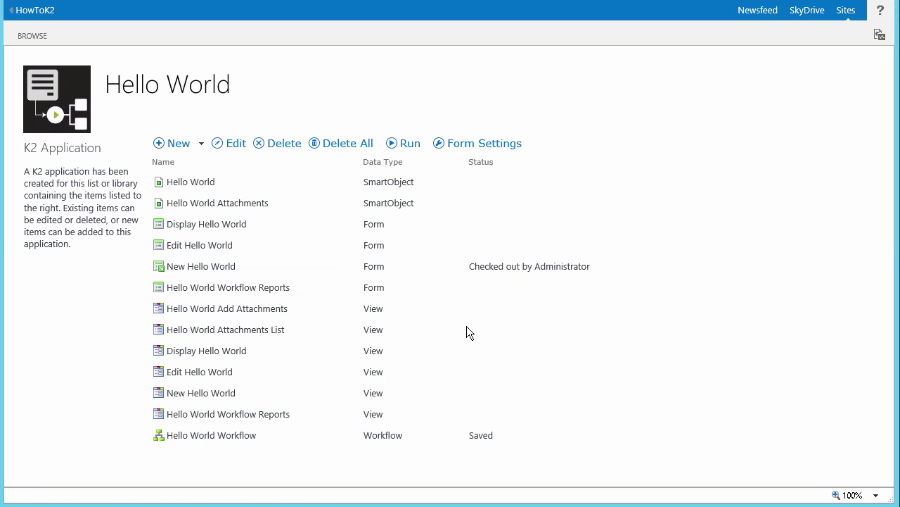
{"action": "right_click", "coordinate": [358, 397]}
{"action": "left_click", "coordinate": [392, 404]}
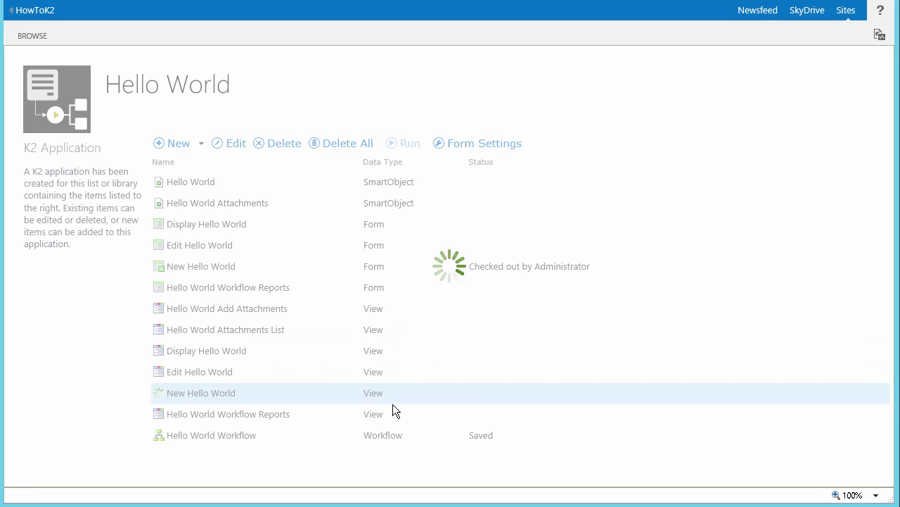
{"action": "right_click", "coordinate": [370, 349]}
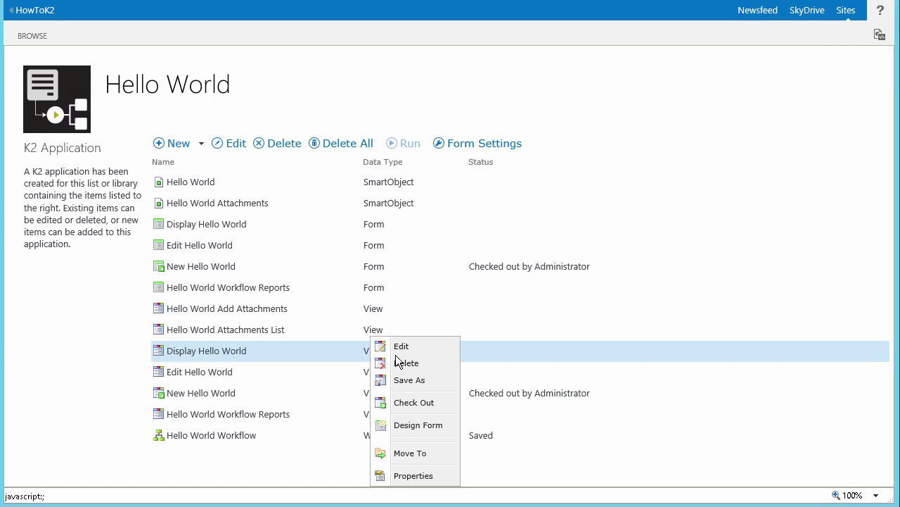
{"action": "left_click", "coordinate": [410, 402]}
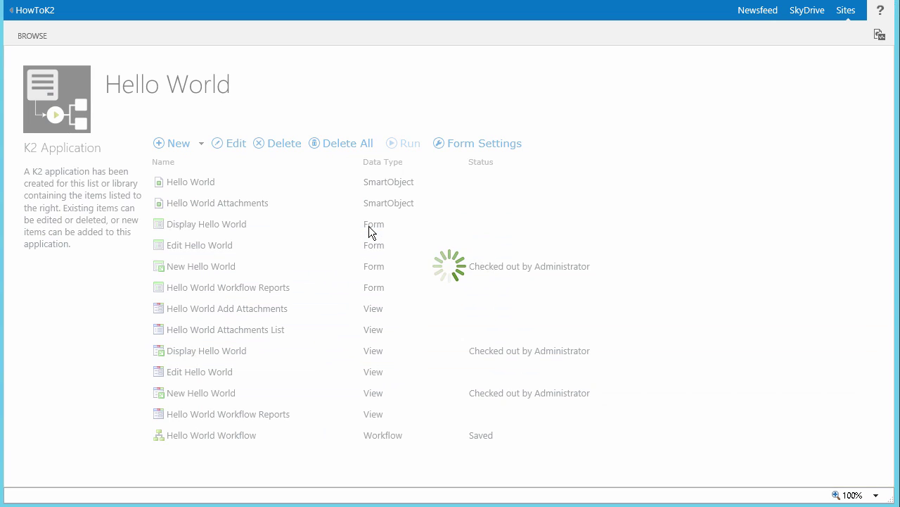
{"action": "right_click", "coordinate": [372, 223]}
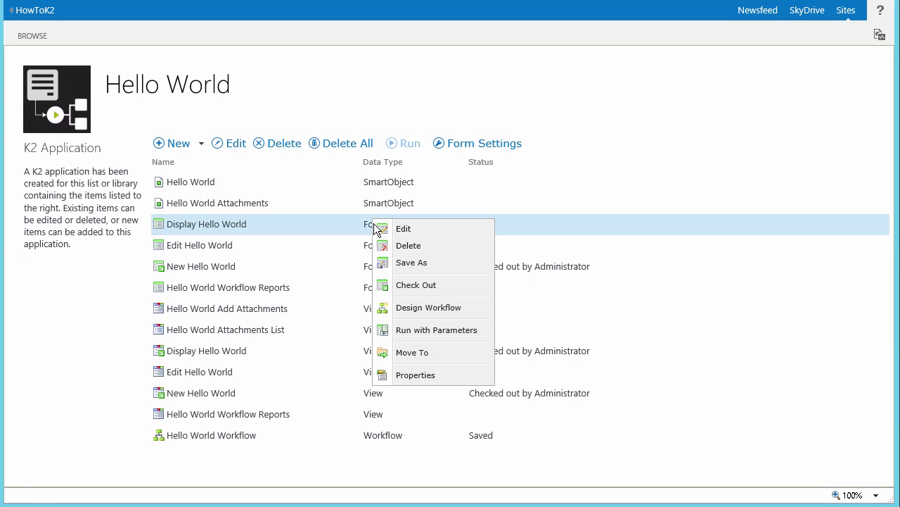
{"action": "left_click", "coordinate": [421, 286]}
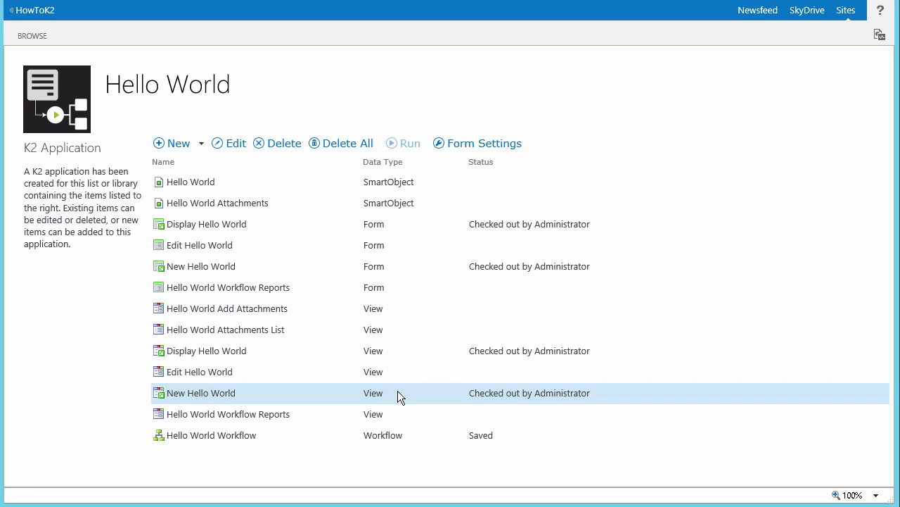
- Edit the New Hello World view and delete the Response label and its text box from the layout
{"action": "left_click", "coordinate": [234, 143]}
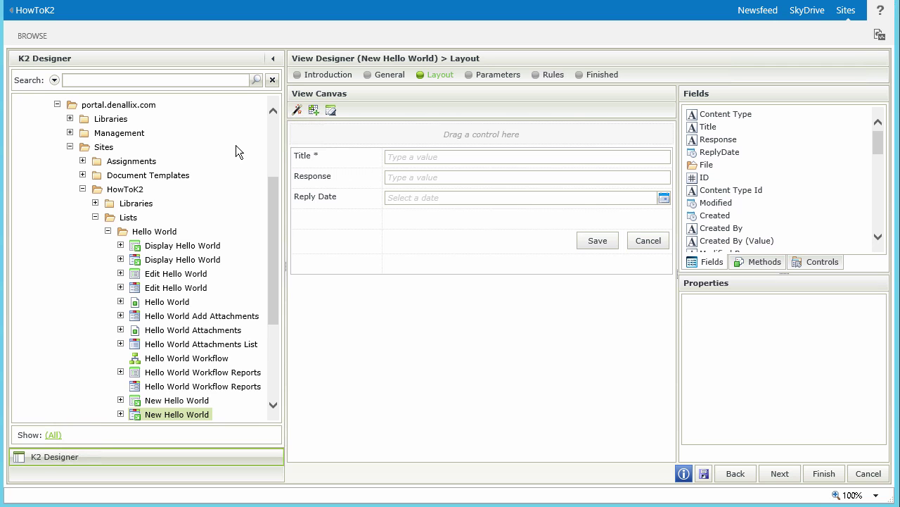
{"action": "left_click", "coordinate": [304, 176]}
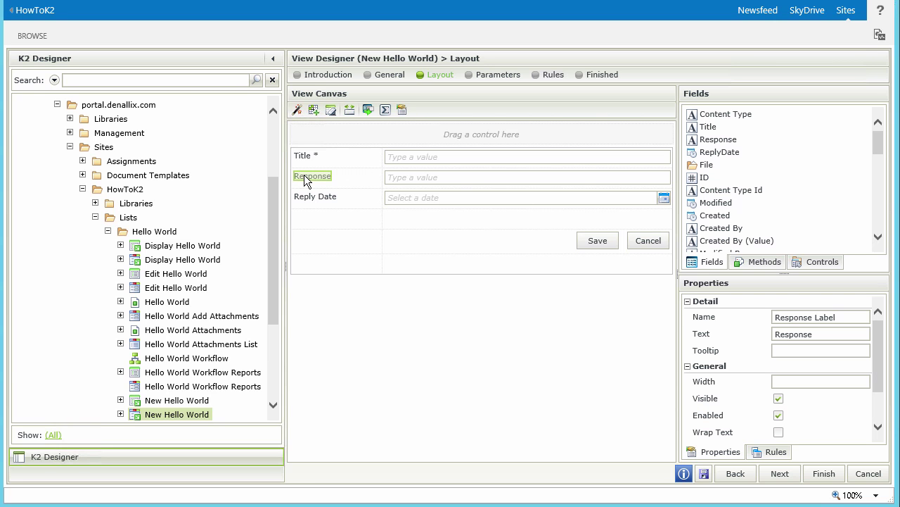
{"action": "key", "text": "Delete"}
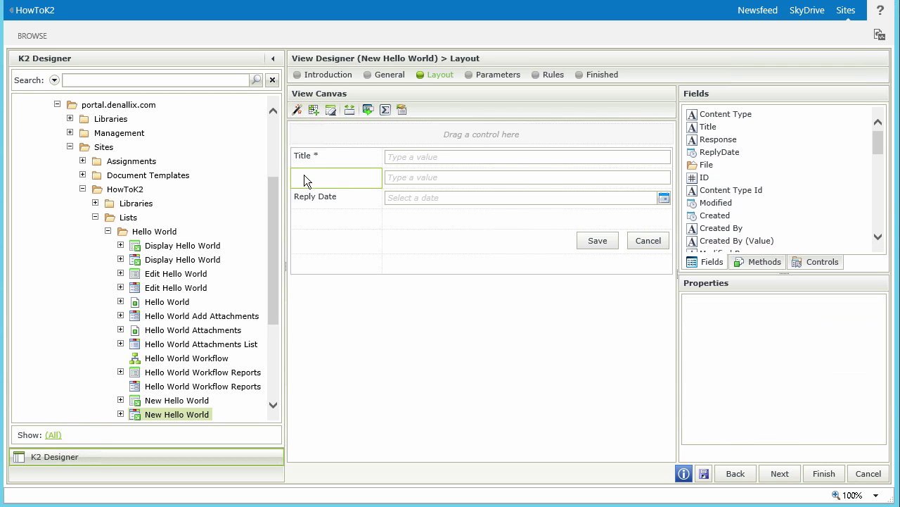
{"action": "left_click", "coordinate": [406, 181]}
{"action": "key", "text": "Delete"}
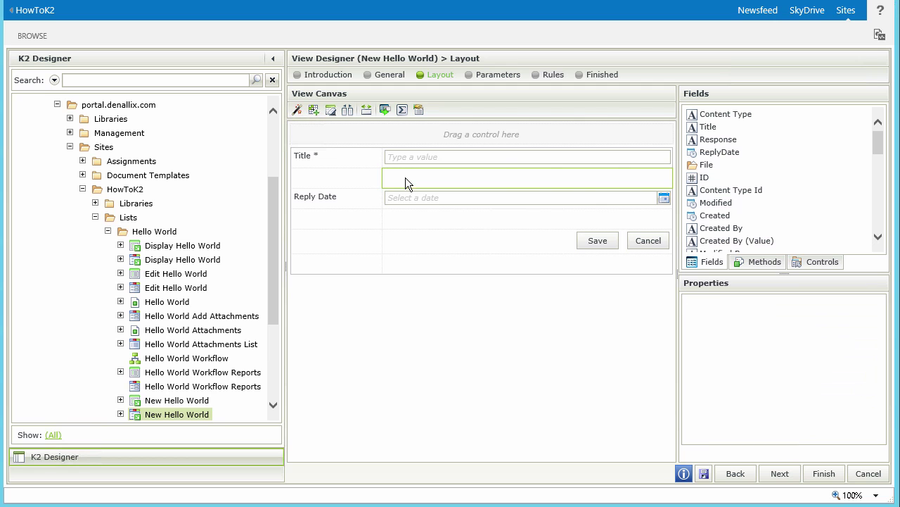
- Delete the Reply Date label and its date field from the view canvas
{"action": "left_click", "coordinate": [334, 199]}
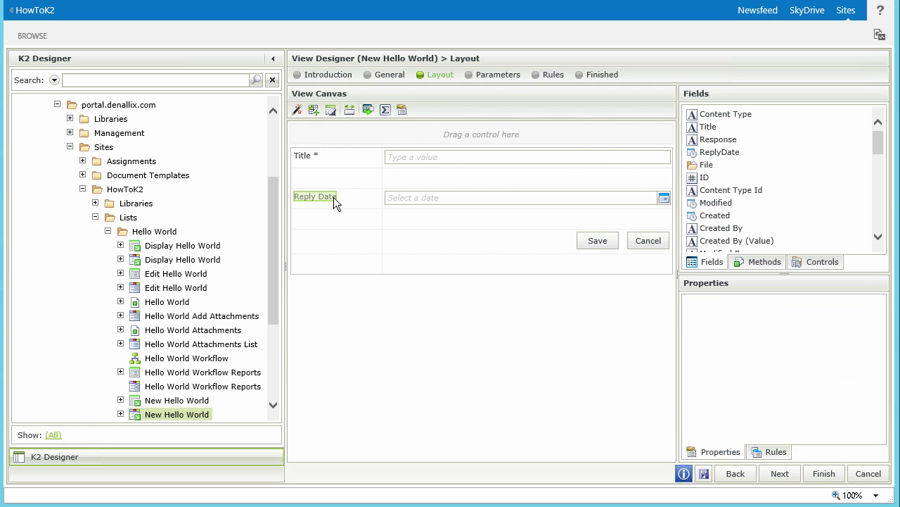
{"action": "key", "text": "Delete"}
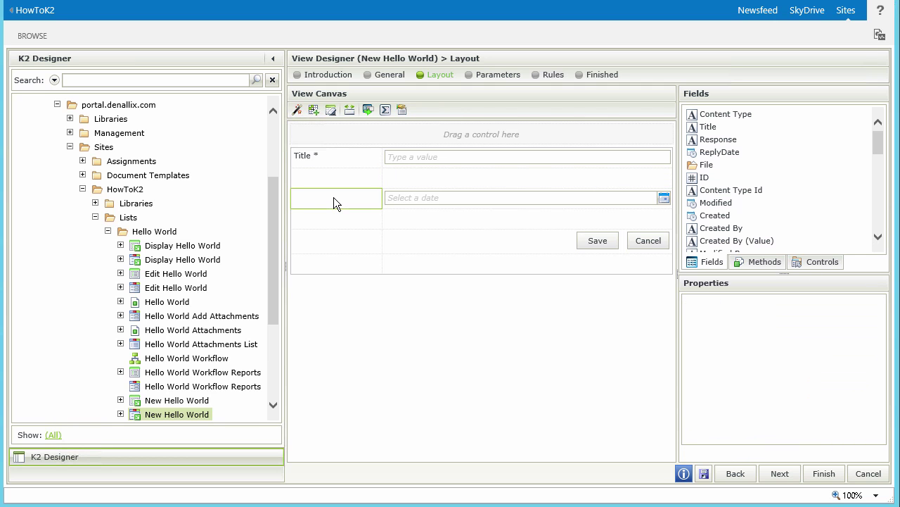
{"action": "left_click", "coordinate": [401, 198]}
{"action": "key", "text": "Delete"}
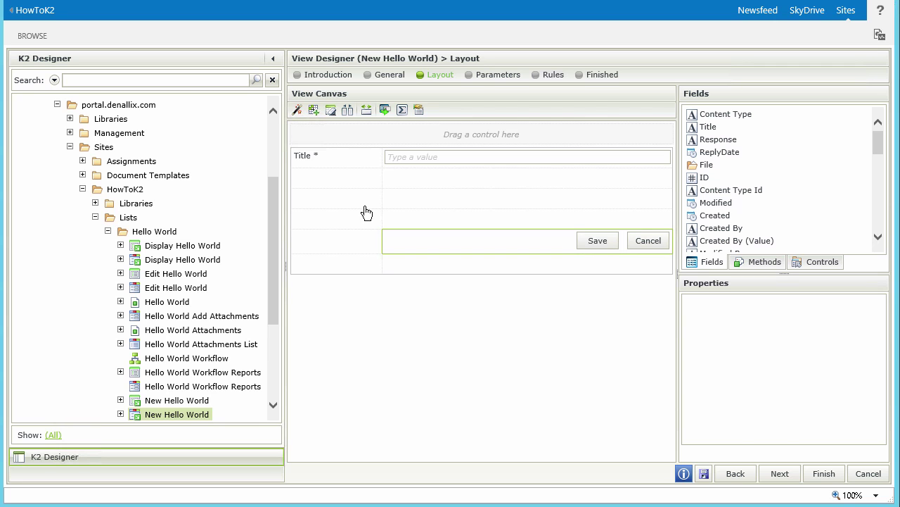
- Remove two of the empty rows below Title and finish editing the New Hello World view
{"action": "left_click", "coordinate": [356, 183]}
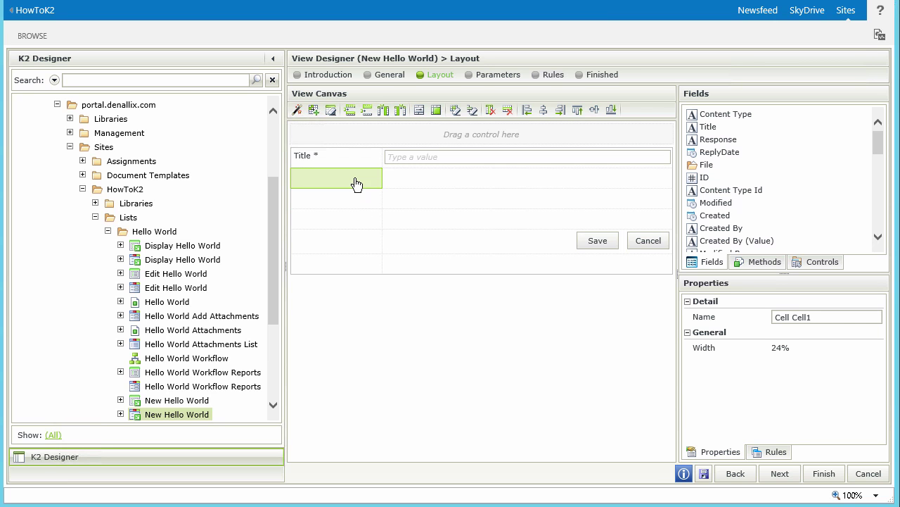
{"action": "left_click", "coordinate": [505, 114]}
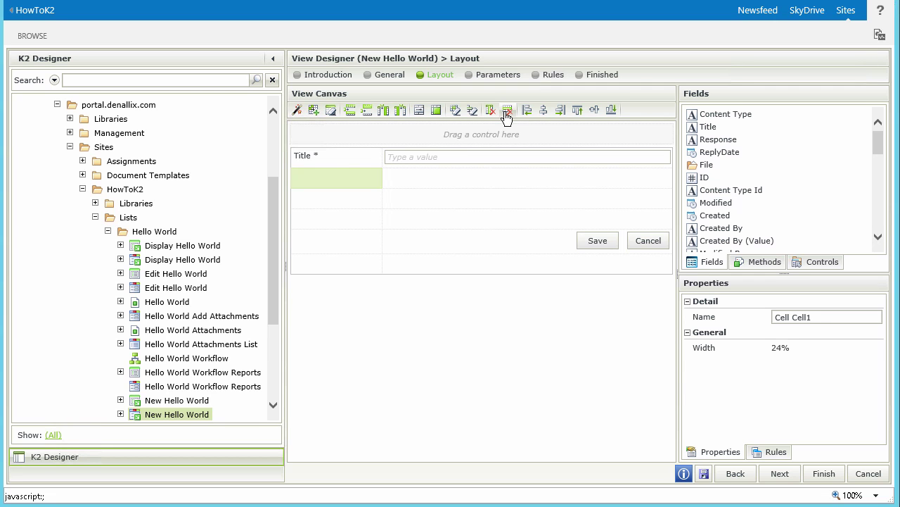
{"action": "left_click", "coordinate": [500, 185]}
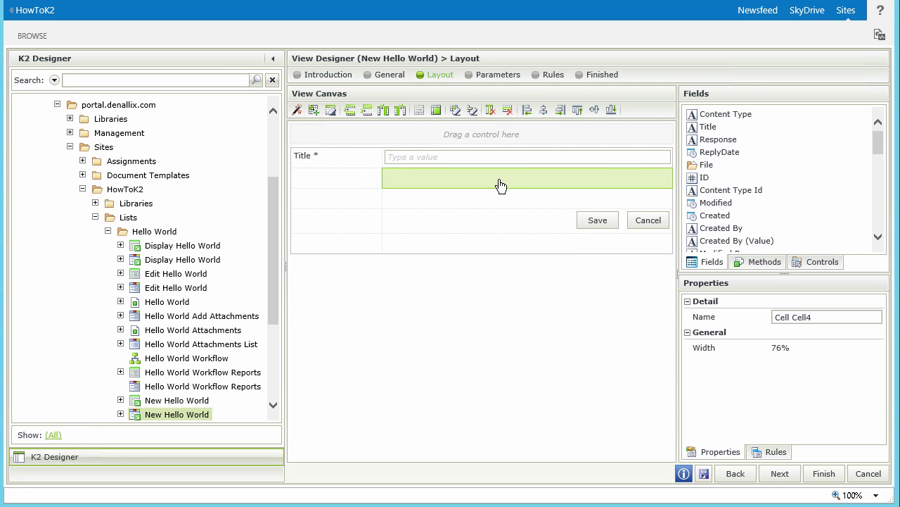
{"action": "left_click", "coordinate": [505, 111]}
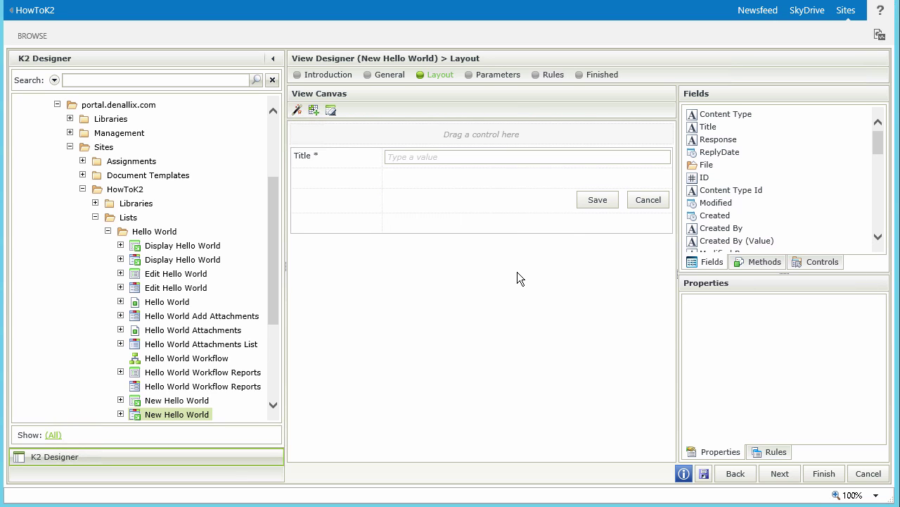
{"action": "left_click", "coordinate": [829, 478]}
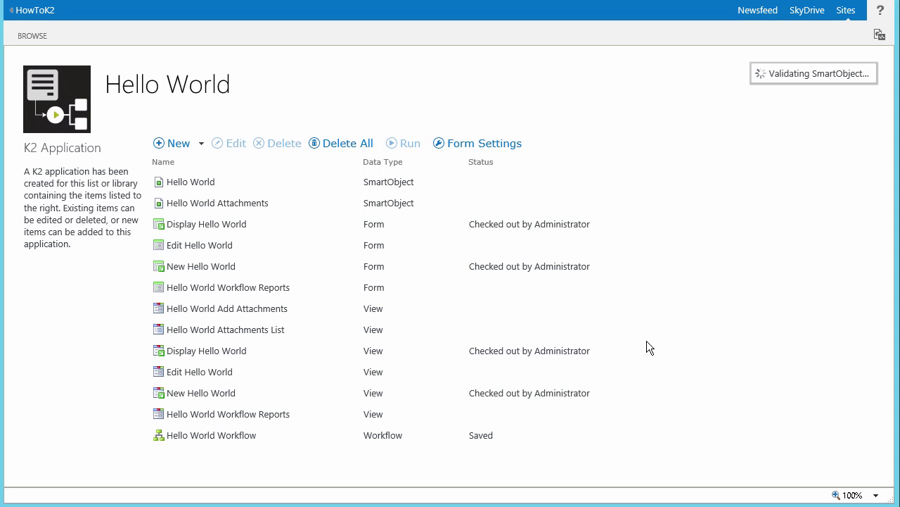
- Edit the New Hello World form and remove the Hello World Attachments List view from its layout
{"action": "left_click", "coordinate": [406, 268]}
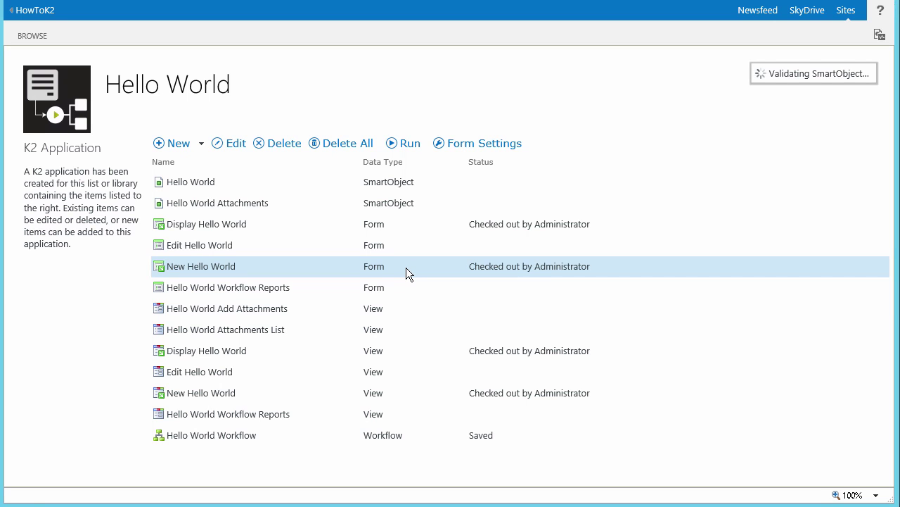
{"action": "left_click", "coordinate": [248, 152]}
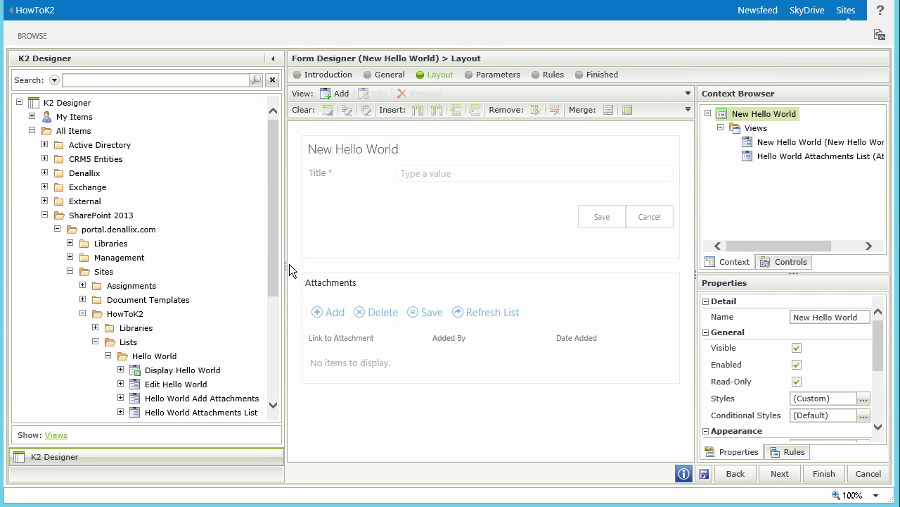
{"action": "left_click", "coordinate": [366, 281]}
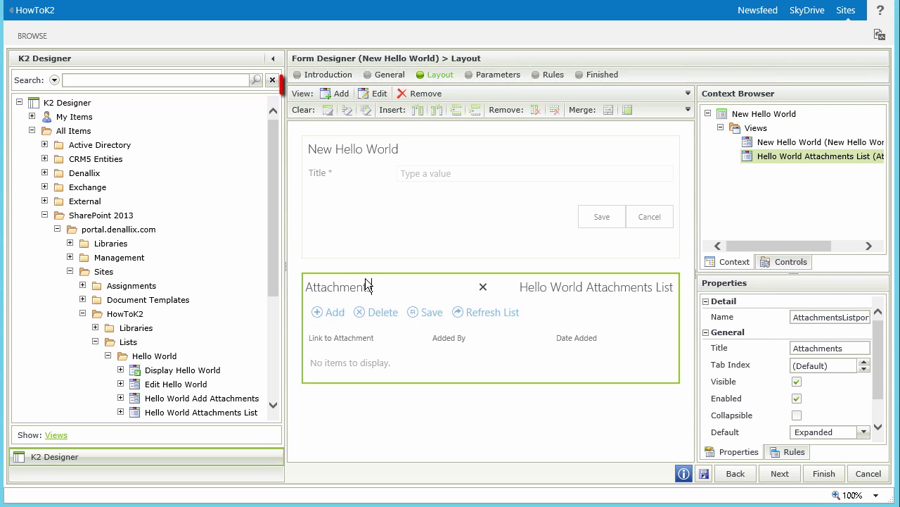
{"action": "left_click", "coordinate": [426, 95]}
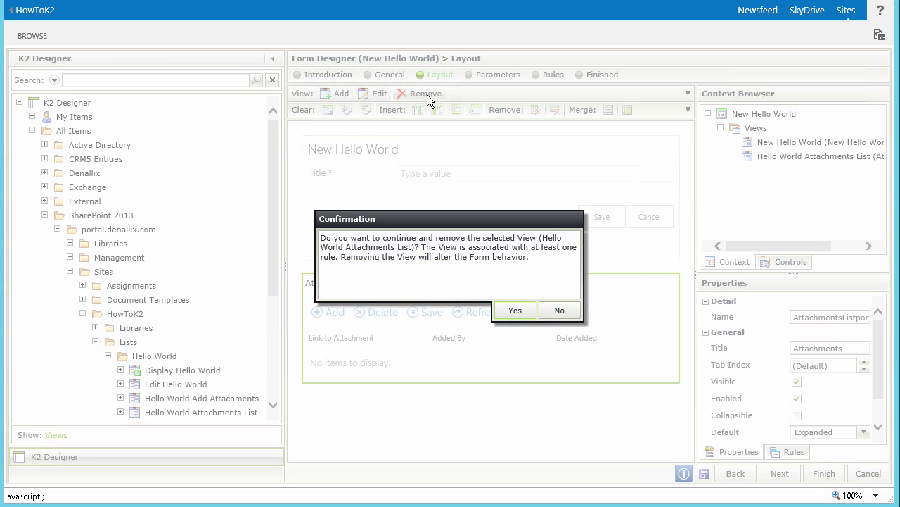
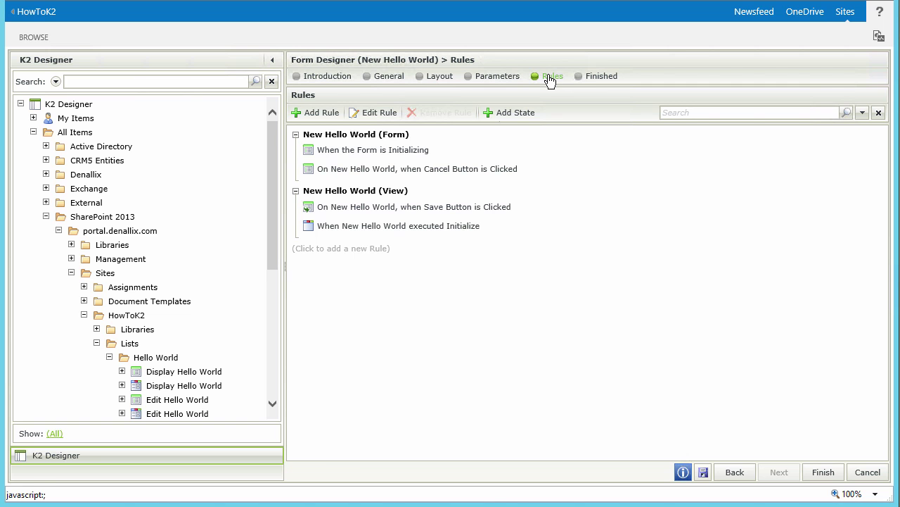
- Edit the New Hello World form's Save Button rule and add a "Show a message" action to it
{"action": "left_click", "coordinate": [497, 207]}
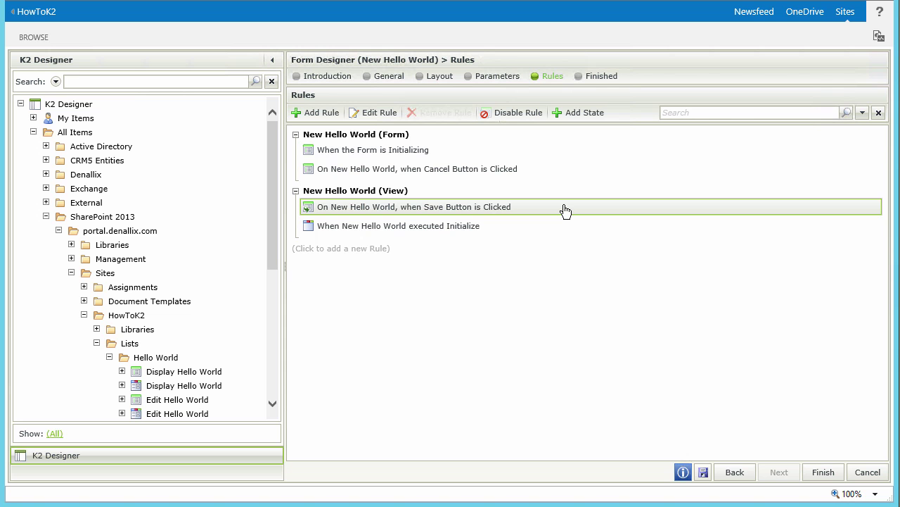
{"action": "left_click", "coordinate": [378, 114]}
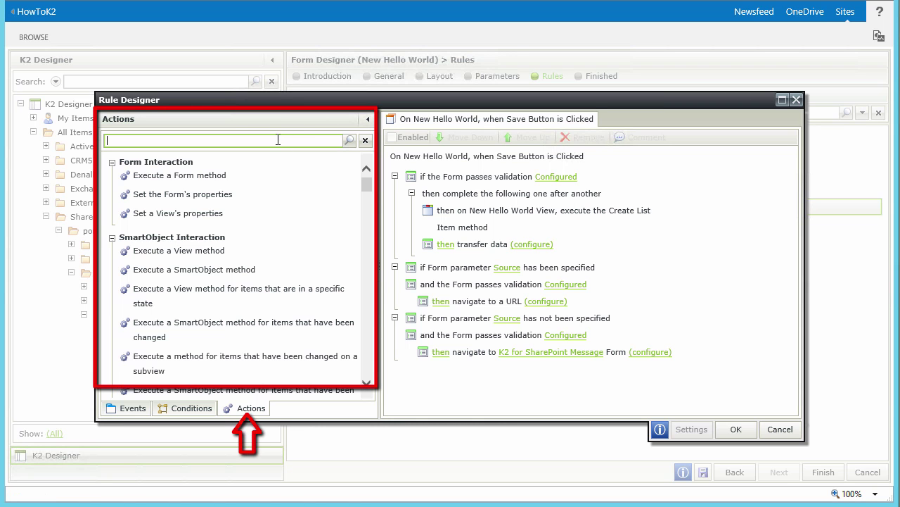
{"action": "type", "text": "message"}
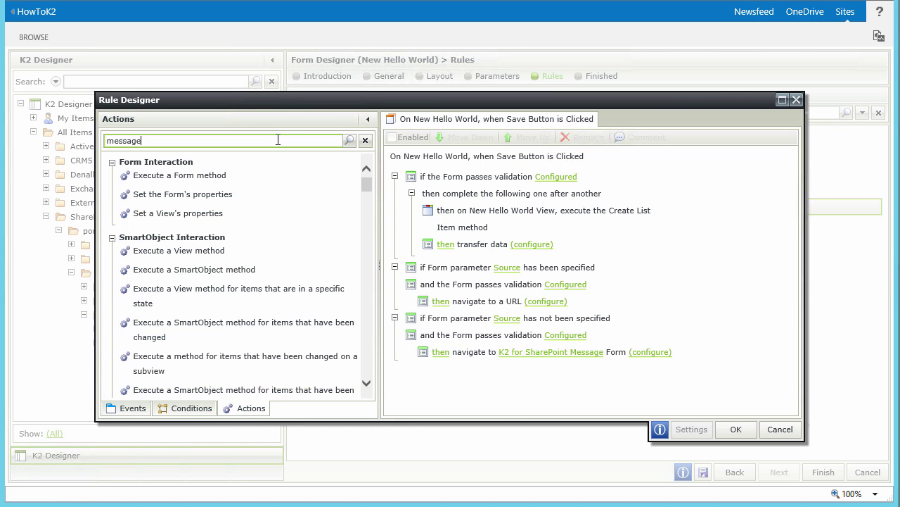
{"action": "left_click", "coordinate": [350, 141]}
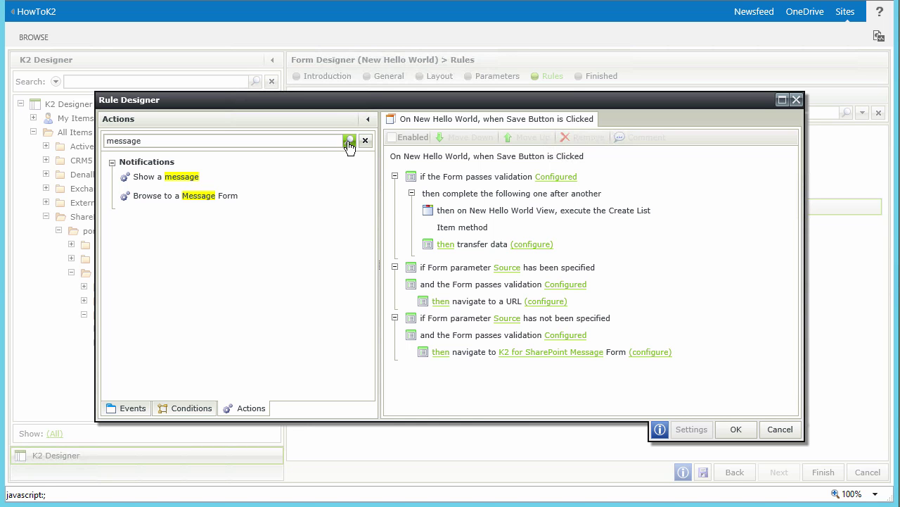
{"action": "double_click", "coordinate": [181, 181]}
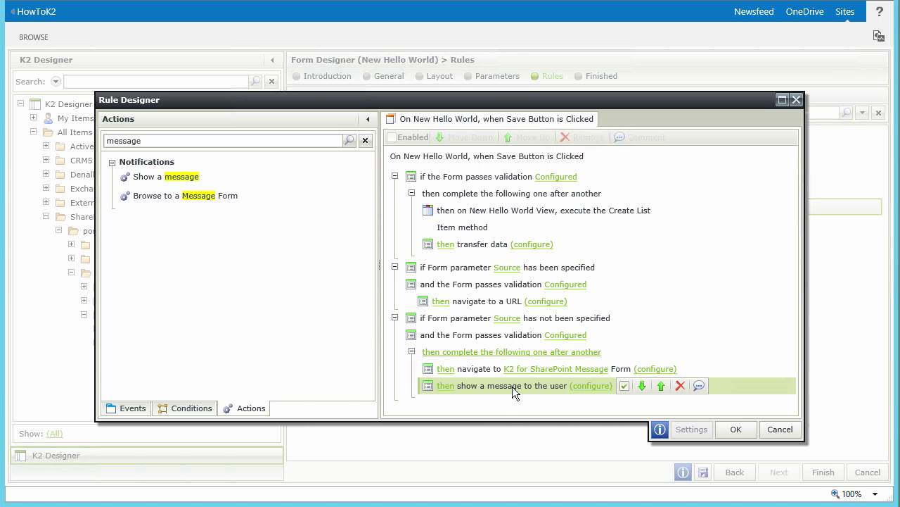
- Move the show-message action up so it runs before navigating to a URL under the condition that Source has been specified
{"action": "left_click", "coordinate": [662, 386]}
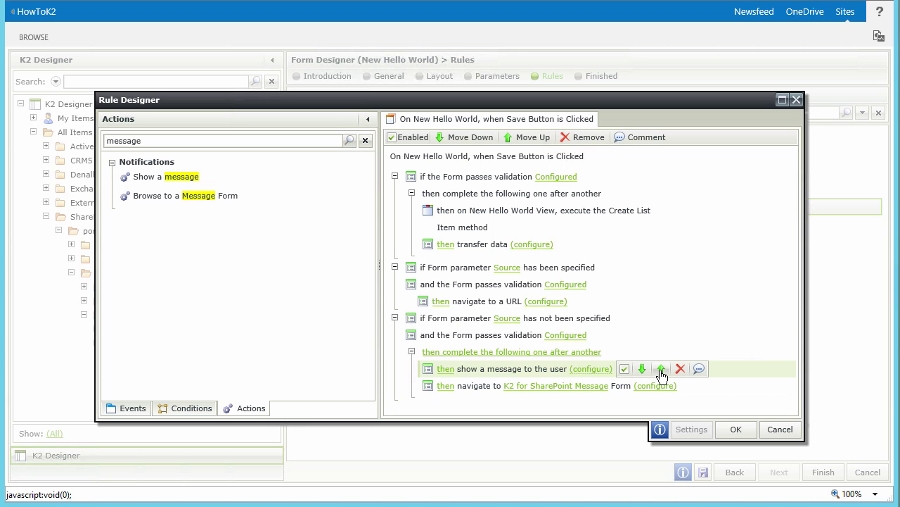
{"action": "left_click", "coordinate": [661, 370]}
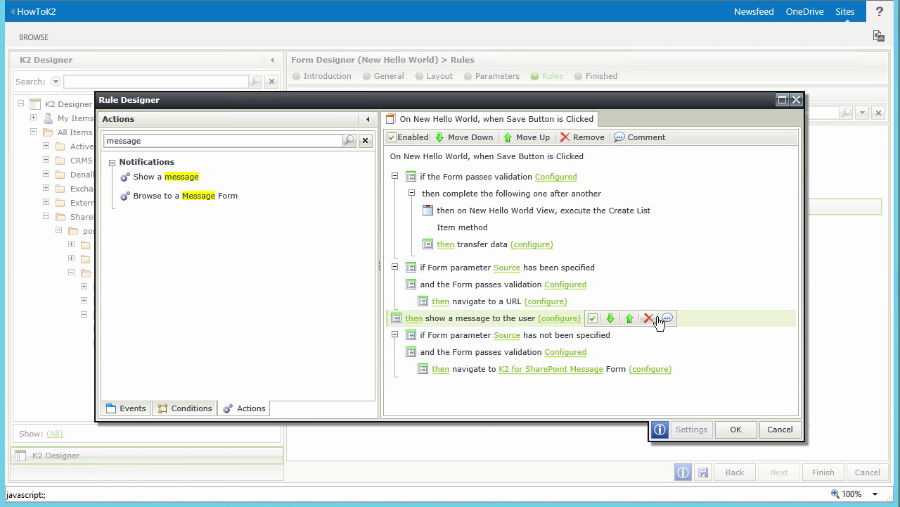
{"action": "left_click", "coordinate": [629, 319]}
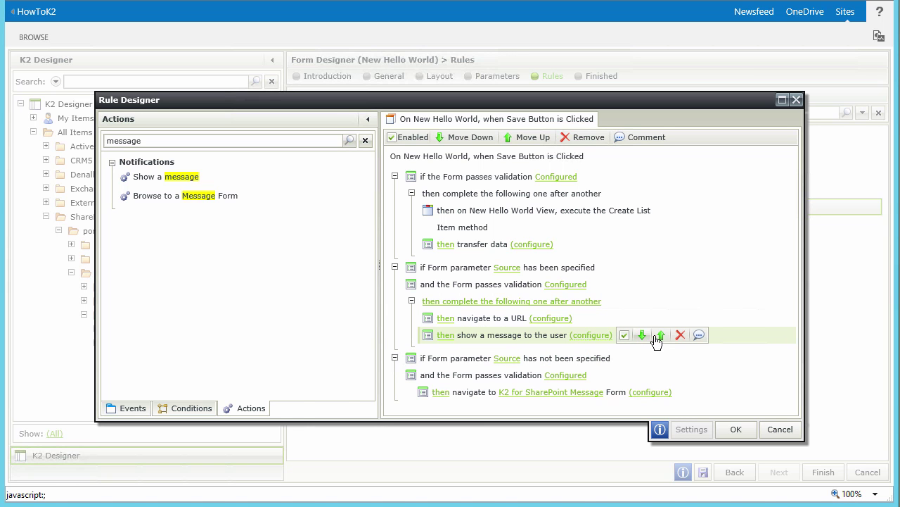
{"action": "left_click", "coordinate": [661, 336]}
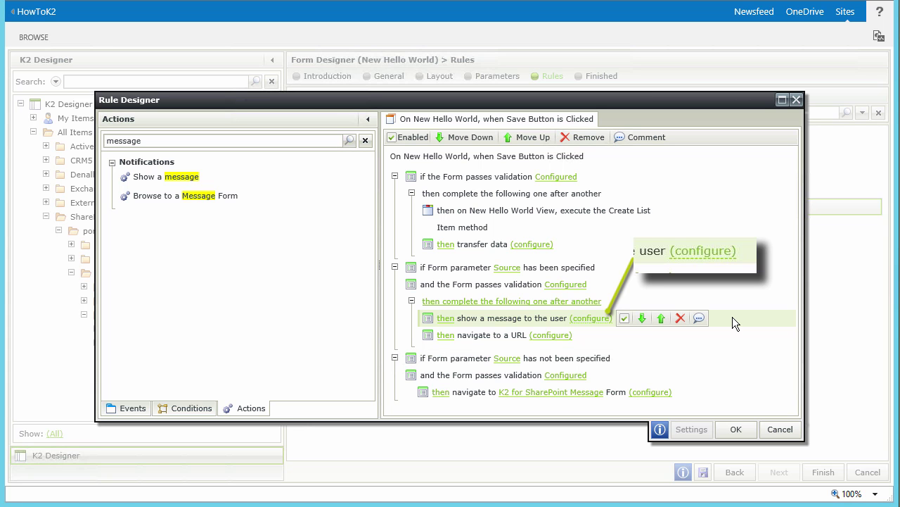
- Configure the message with title "Success", heading "Item Added" and body text "Your new item was added to the list,"
{"action": "left_click", "coordinate": [589, 317]}
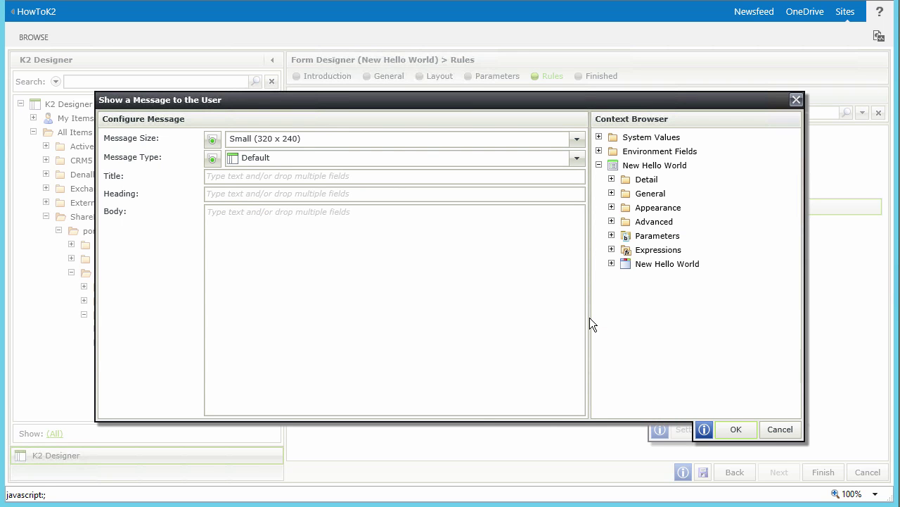
{"action": "left_click", "coordinate": [323, 175]}
{"action": "type", "text": "Success"}
{"action": "left_click", "coordinate": [322, 195]}
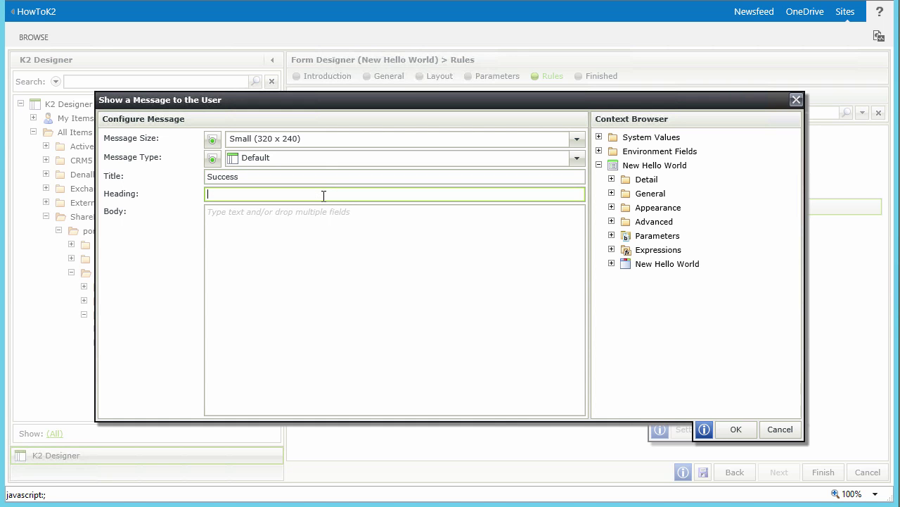
{"action": "type", "text": "Item Added"}
{"action": "left_click", "coordinate": [322, 217]}
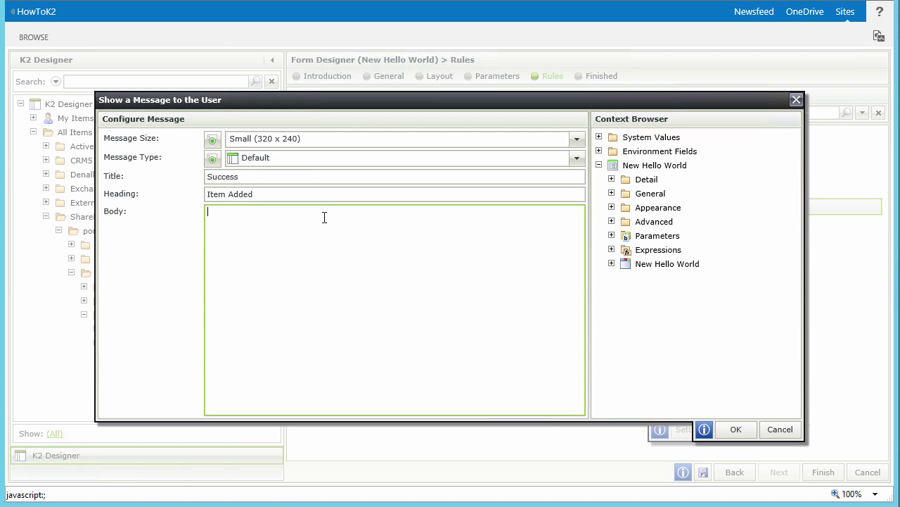
{"action": "type", "text": "Your new item was added to the list,"}
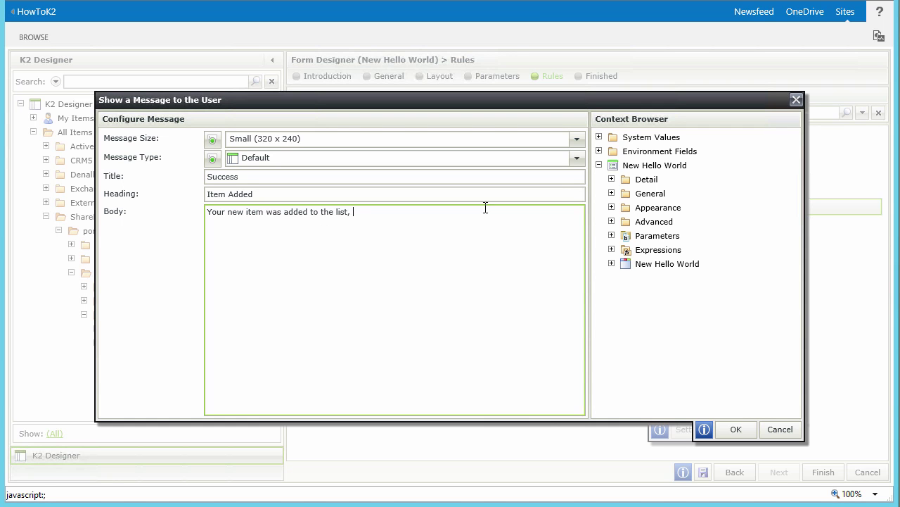
- Insert the Current User's Display Name field after the message body text, then save the rule and finish the New Hello World form
{"action": "left_click", "coordinate": [599, 138]}
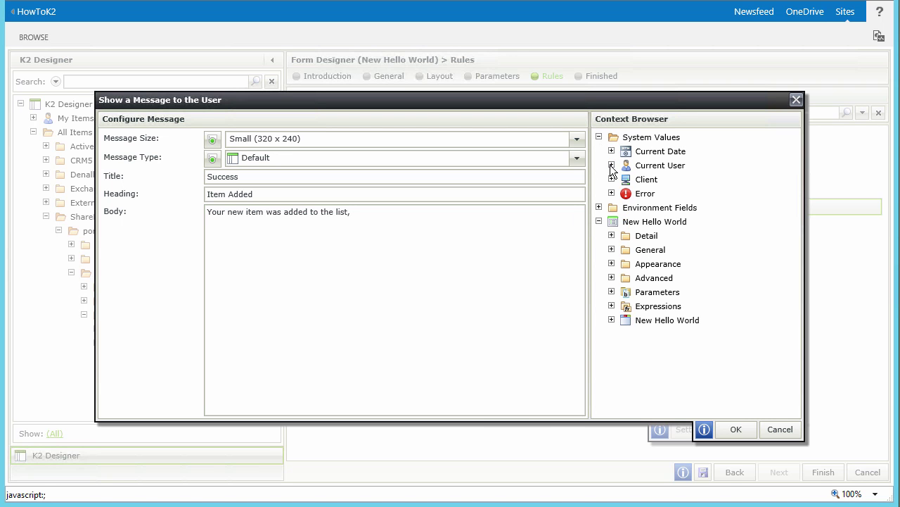
{"action": "left_click", "coordinate": [611, 165]}
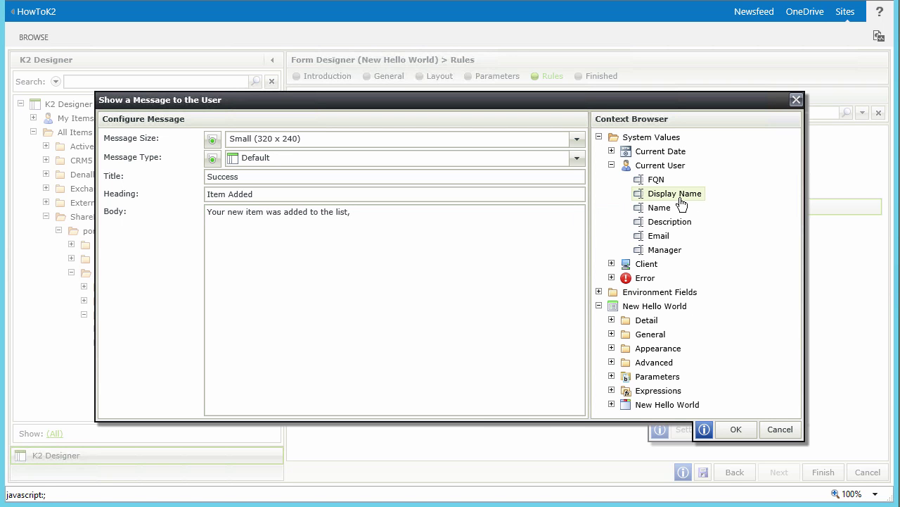
{"action": "left_click_drag", "start_coordinate": [681, 202], "coordinate": [383, 215]}
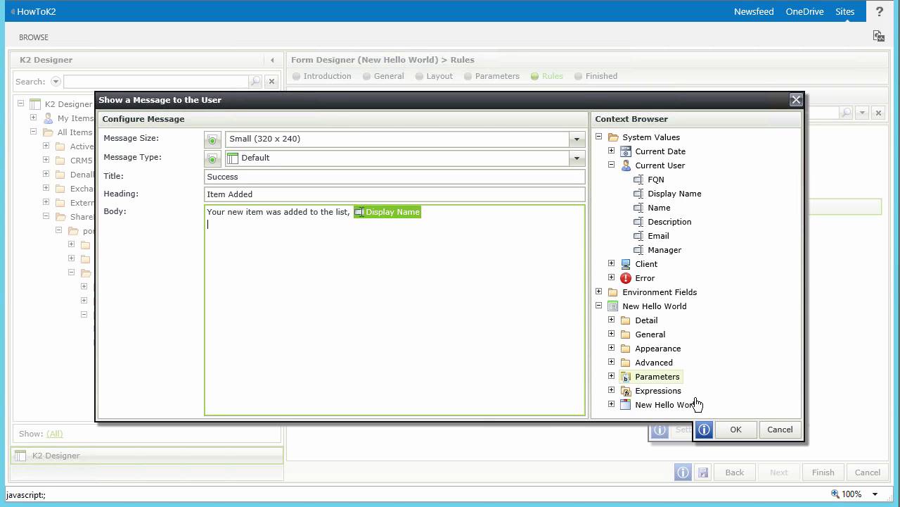
{"action": "left_click", "coordinate": [733, 431]}
{"action": "left_click", "coordinate": [733, 430]}
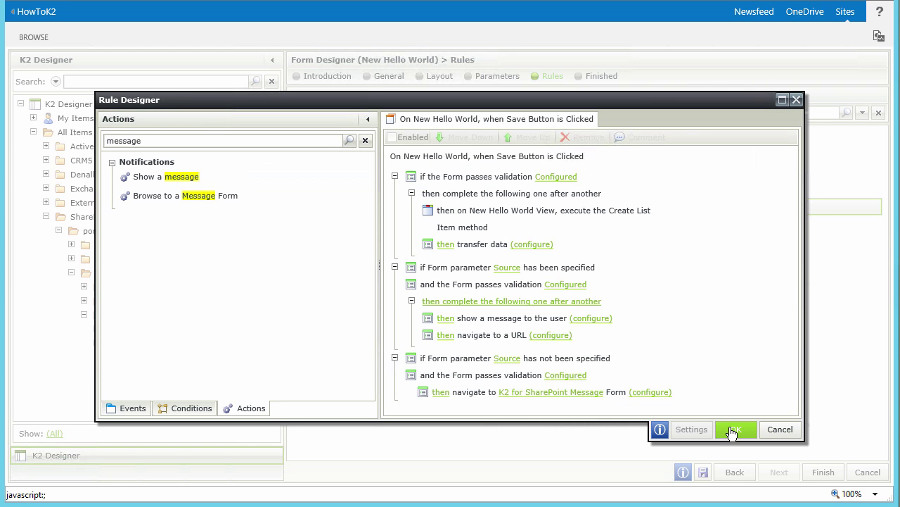
{"action": "left_click", "coordinate": [733, 430]}
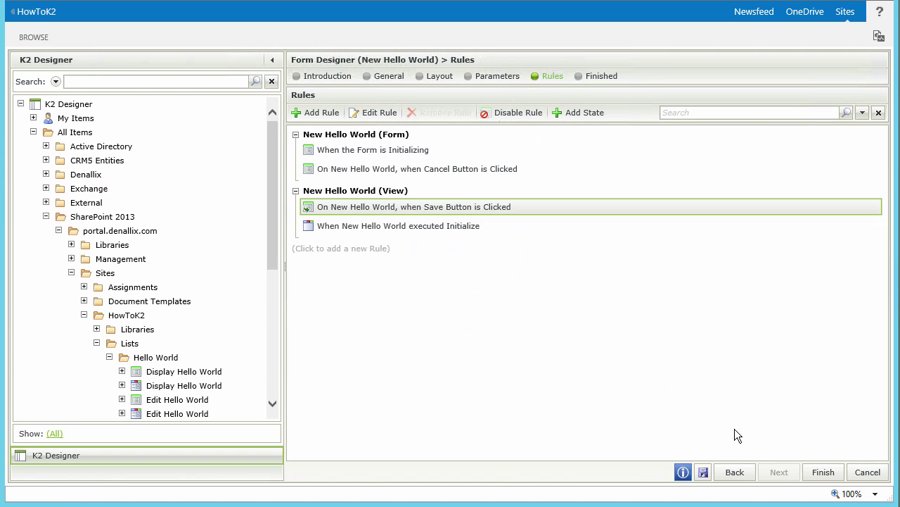
{"action": "left_click", "coordinate": [821, 473]}
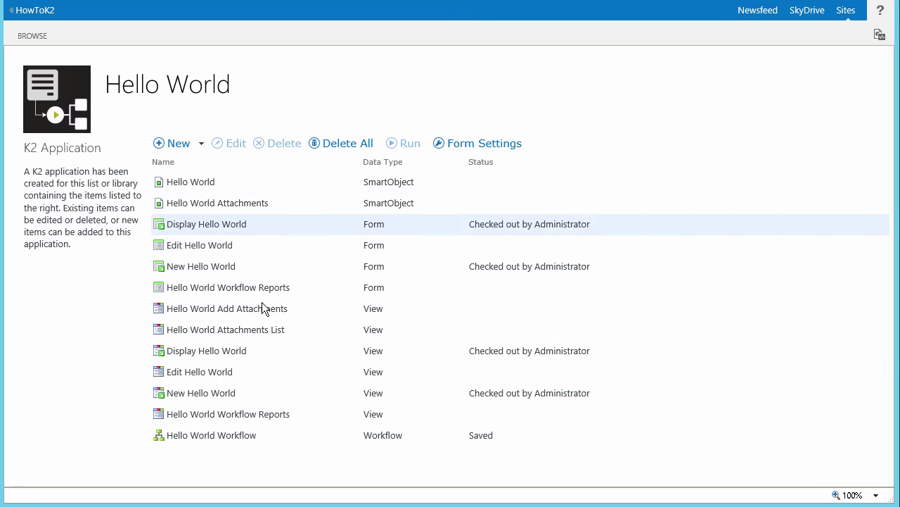
- Edit the Display Hello World view and delete the Response label and its data label from the layout
{"action": "left_click", "coordinate": [239, 355]}
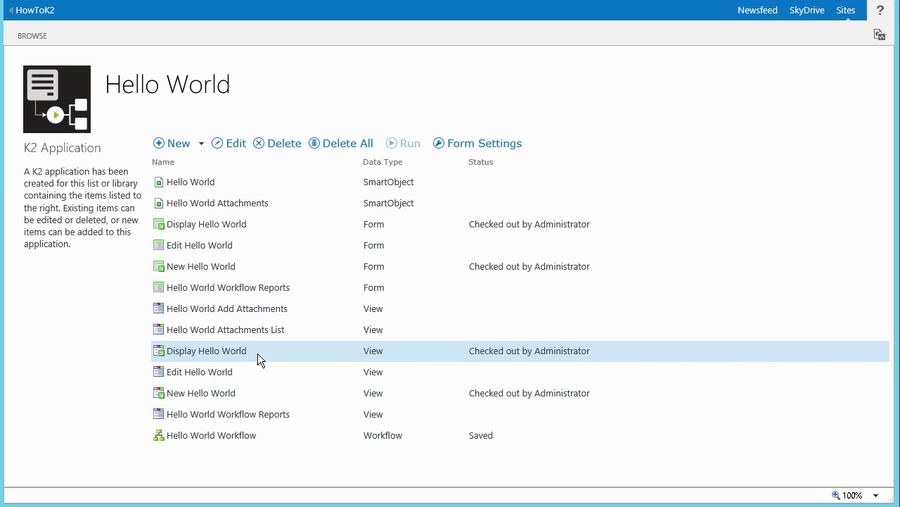
{"action": "double_click", "coordinate": [258, 351]}
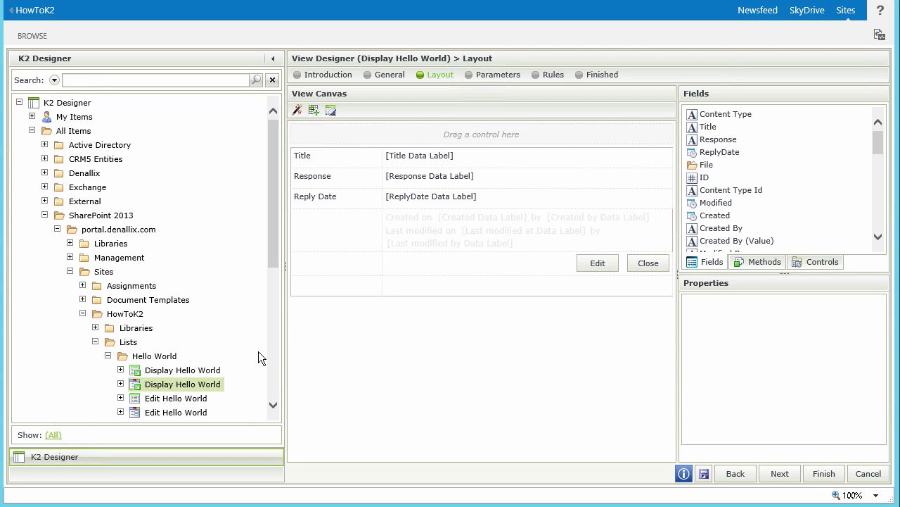
{"action": "left_click", "coordinate": [307, 176]}
{"action": "key", "text": "Delete"}
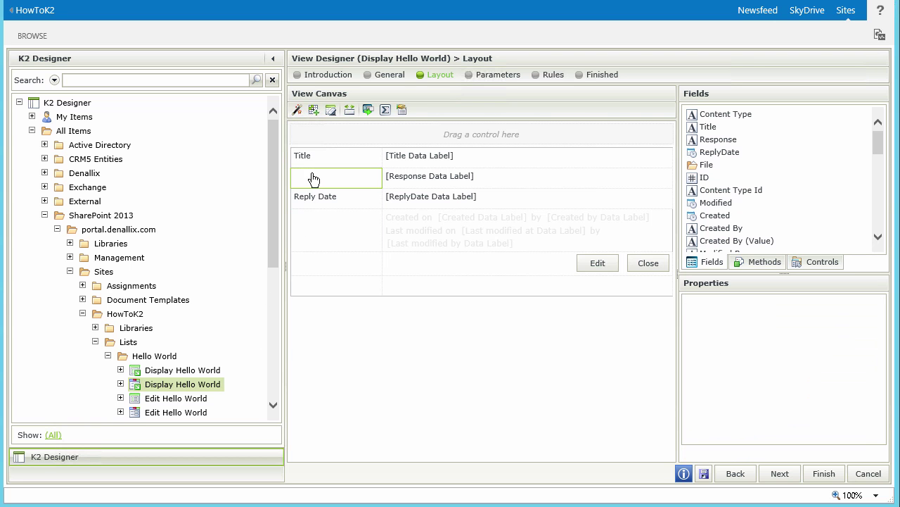
{"action": "left_click", "coordinate": [425, 177]}
{"action": "key", "text": "Delete"}
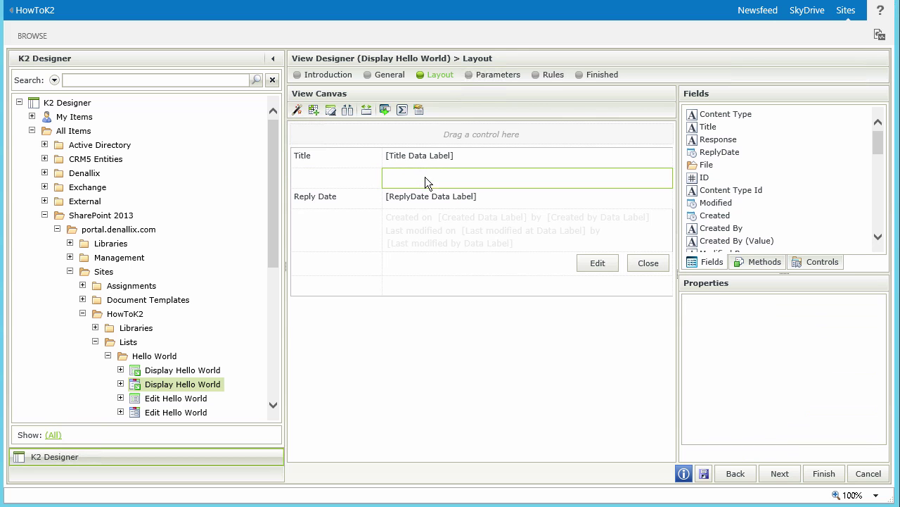
- Delete the Reply Date label, its data label and the Edit button from the Display Hello World view
{"action": "left_click", "coordinate": [338, 178]}
{"action": "left_click", "coordinate": [307, 197]}
{"action": "key", "text": "Delete"}
{"action": "left_click", "coordinate": [405, 200]}
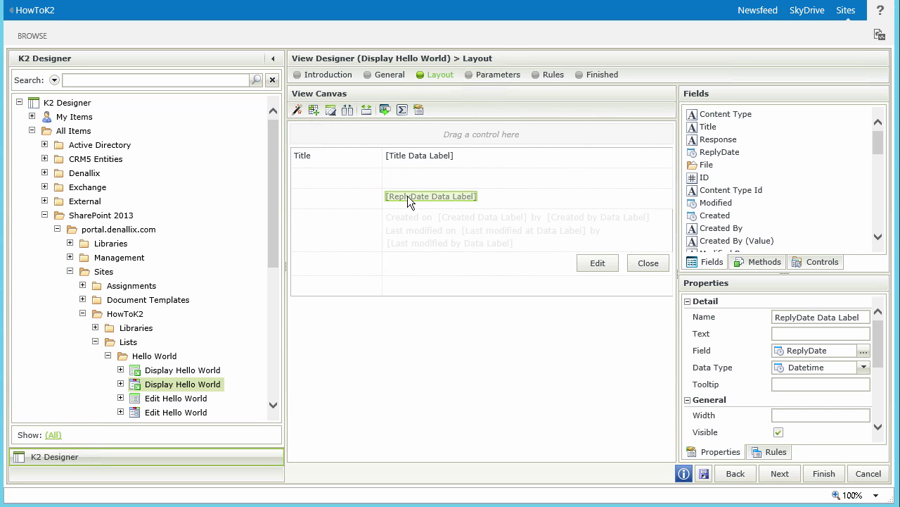
{"action": "key", "text": "Delete"}
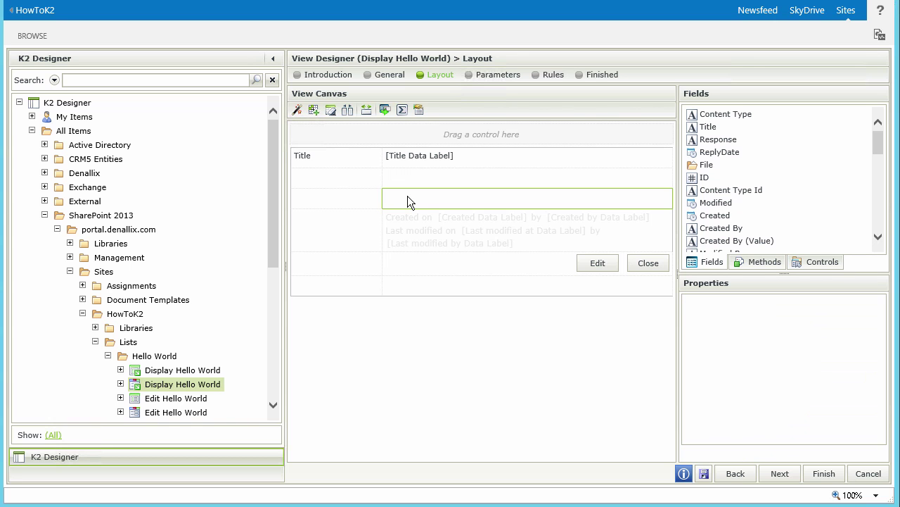
{"action": "left_click", "coordinate": [584, 267]}
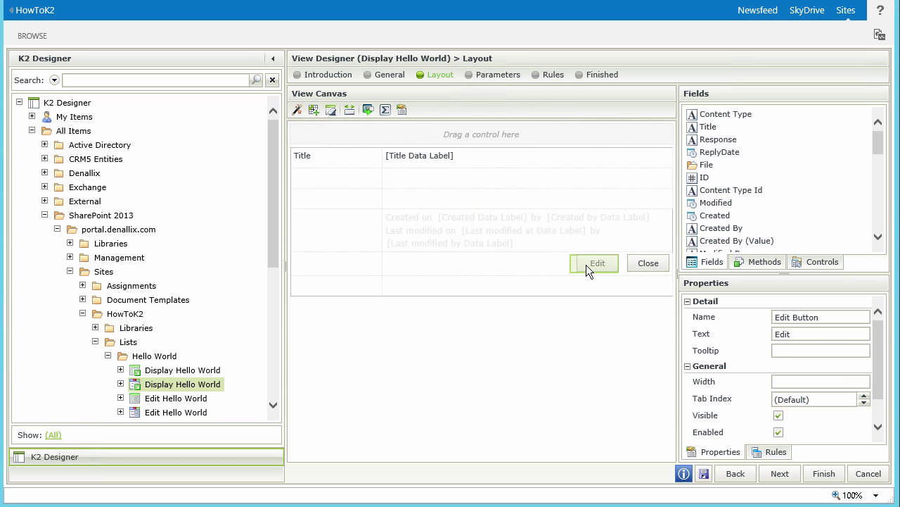
{"action": "key", "text": "Delete"}
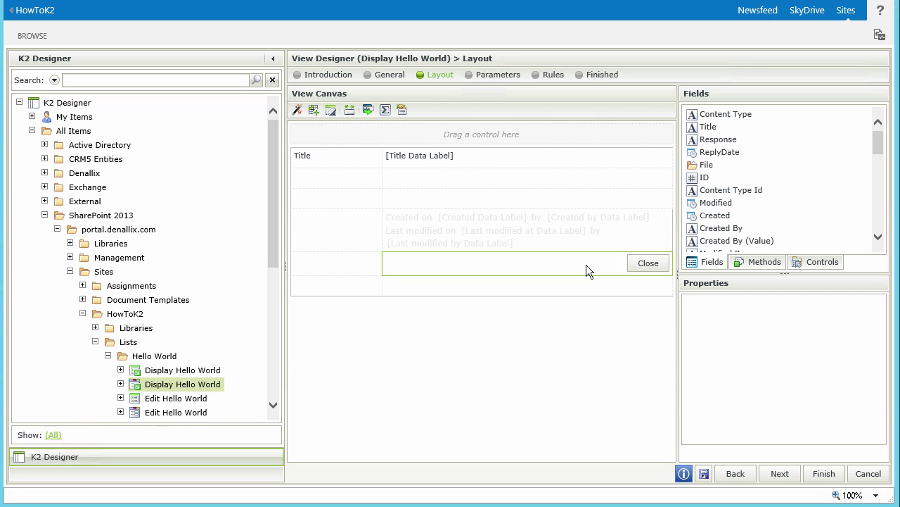
- Remove the two empty rows below Title and finish editing the Display Hello World view
{"action": "left_click", "coordinate": [500, 183]}
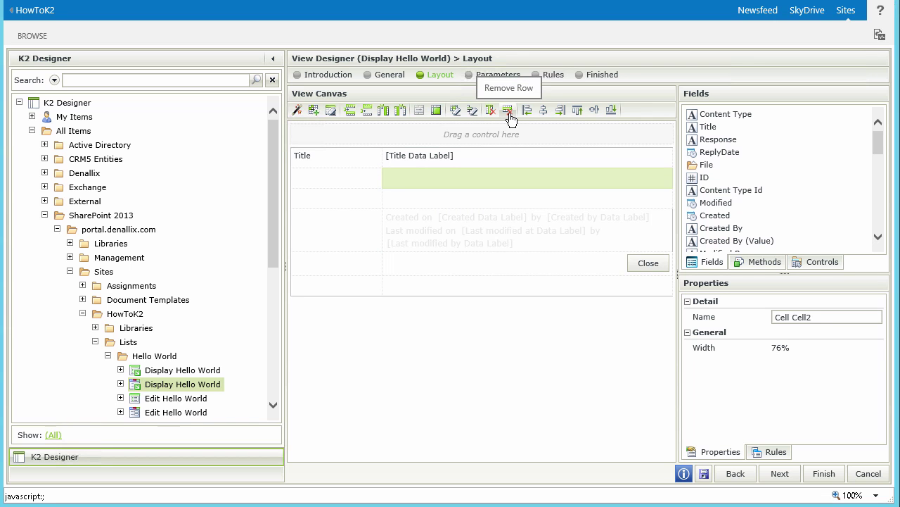
{"action": "left_click", "coordinate": [508, 110]}
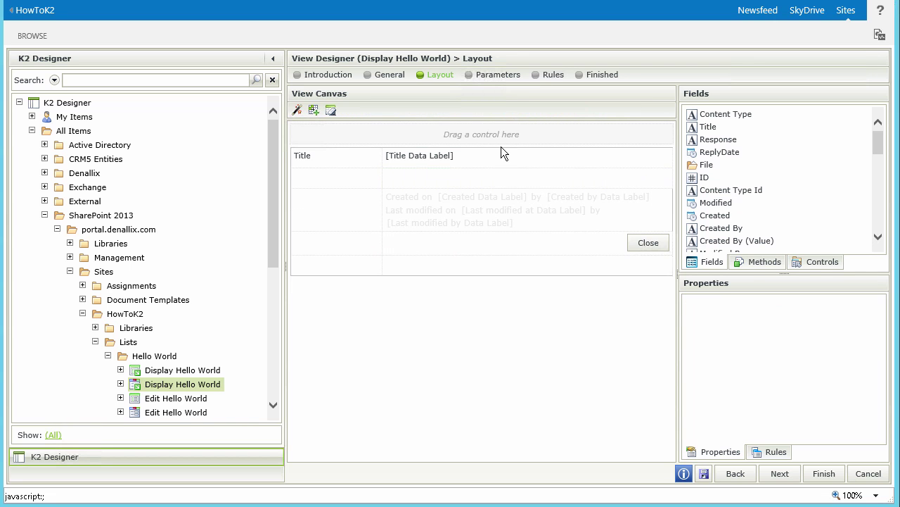
{"action": "left_click", "coordinate": [497, 180]}
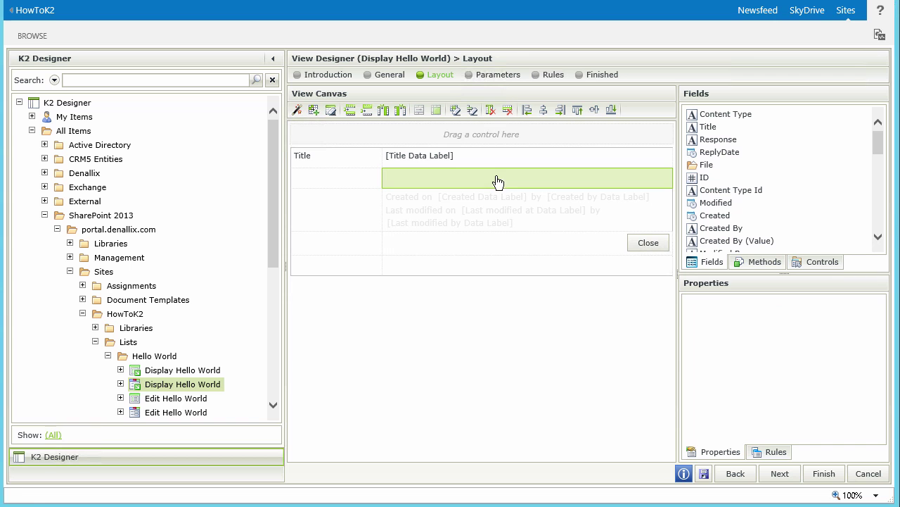
{"action": "left_click", "coordinate": [506, 111]}
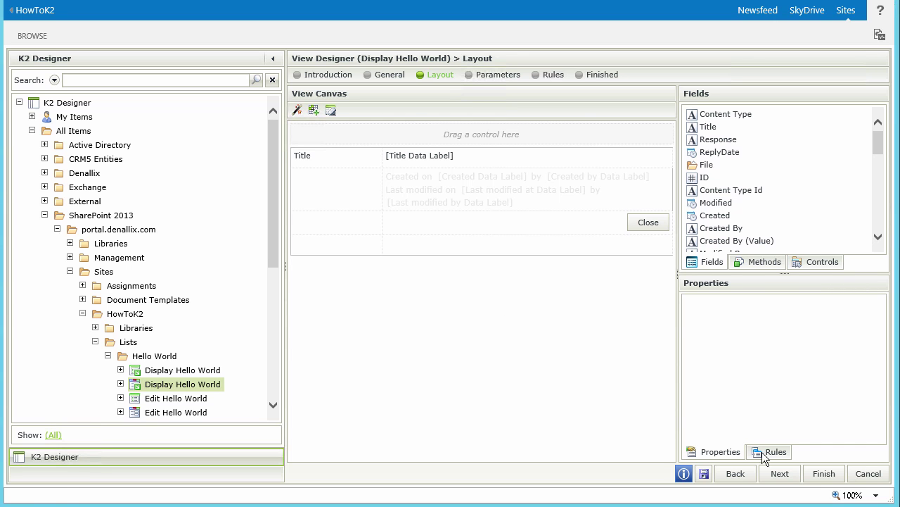
{"action": "left_click", "coordinate": [825, 474]}
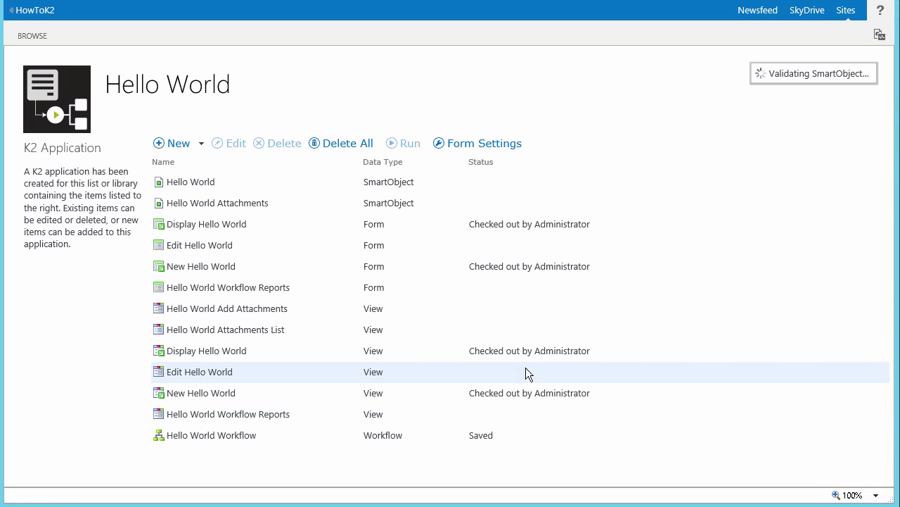
- Edit the Display Hello World form and remove the Hello World Attachments List view from its layout
{"action": "left_click", "coordinate": [213, 222]}
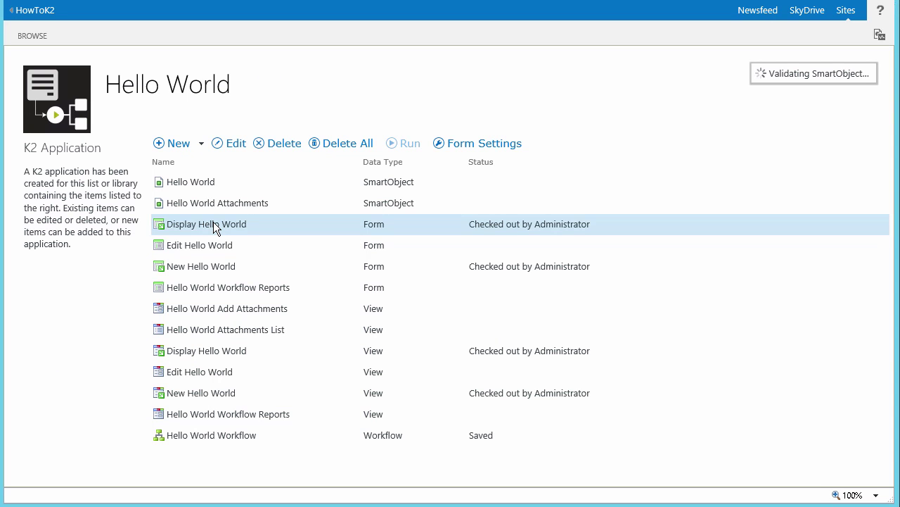
{"action": "double_click", "coordinate": [213, 224]}
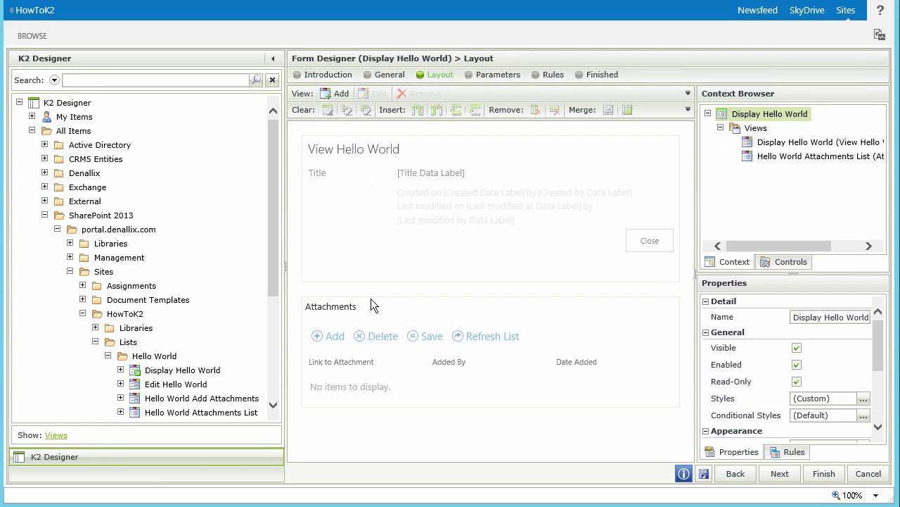
{"action": "left_click", "coordinate": [379, 306]}
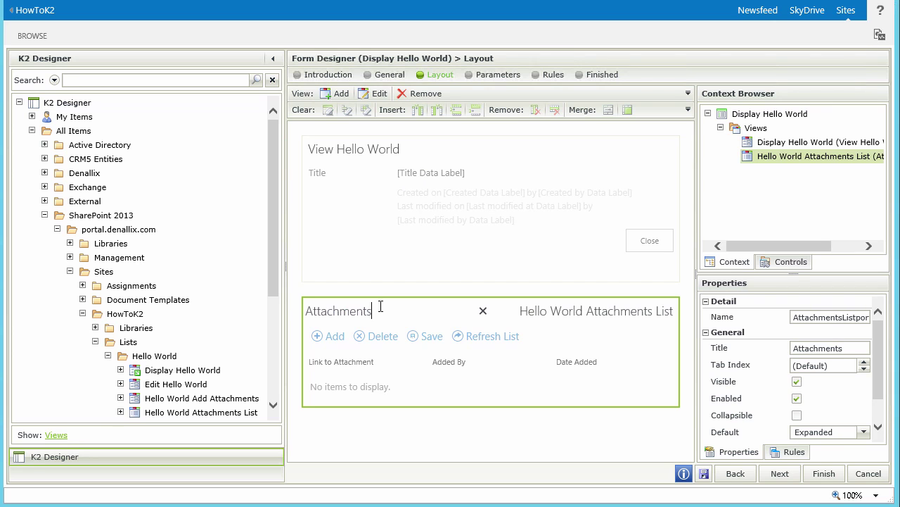
{"action": "left_click", "coordinate": [425, 95]}
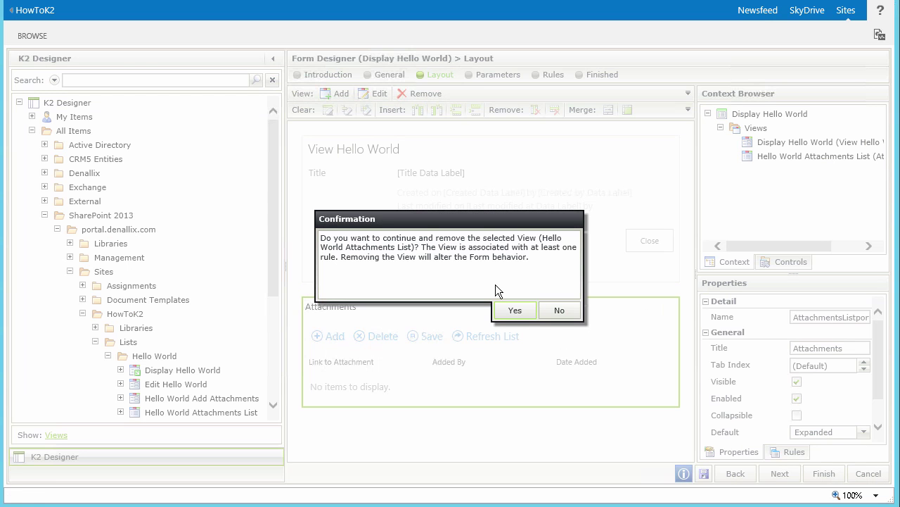
{"action": "left_click", "coordinate": [516, 313]}
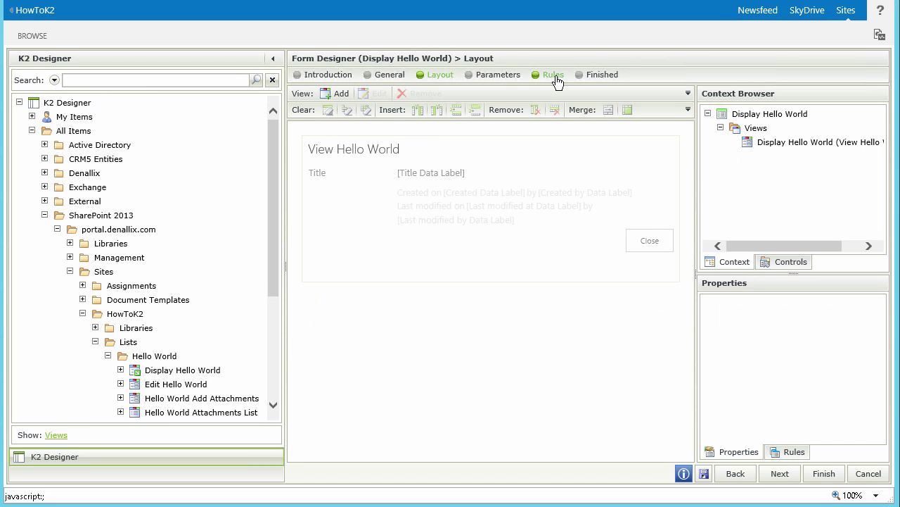
- Remove the unresolved view control event rule from the form's rules and finish editing the Display Hello World form
{"action": "left_click", "coordinate": [553, 76]}
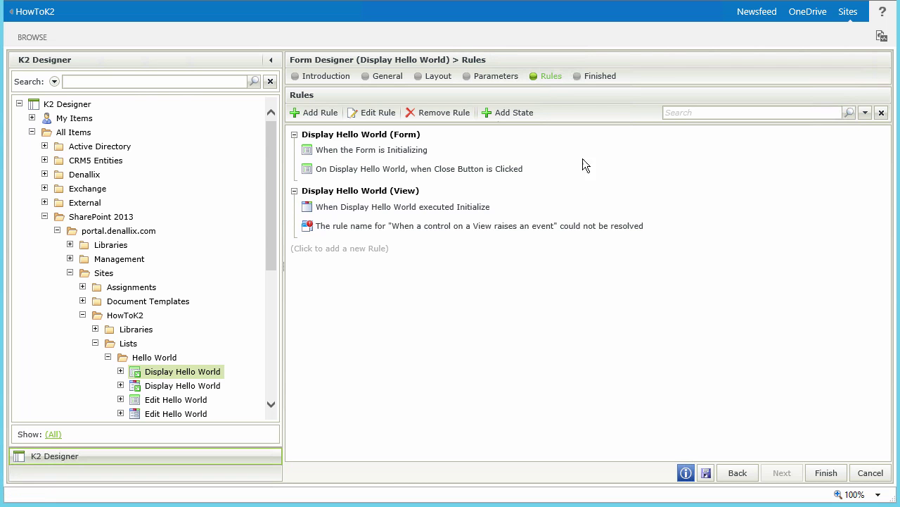
{"action": "left_click", "coordinate": [598, 232]}
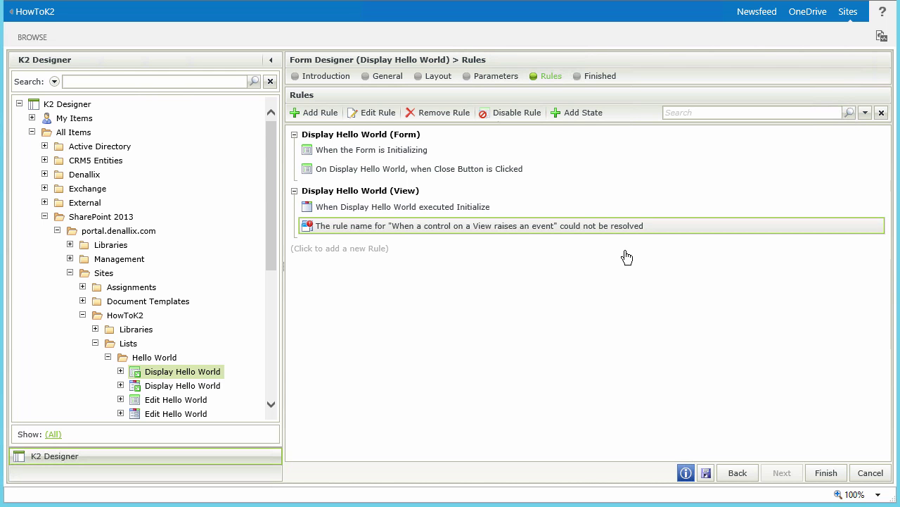
{"action": "left_click", "coordinate": [445, 112]}
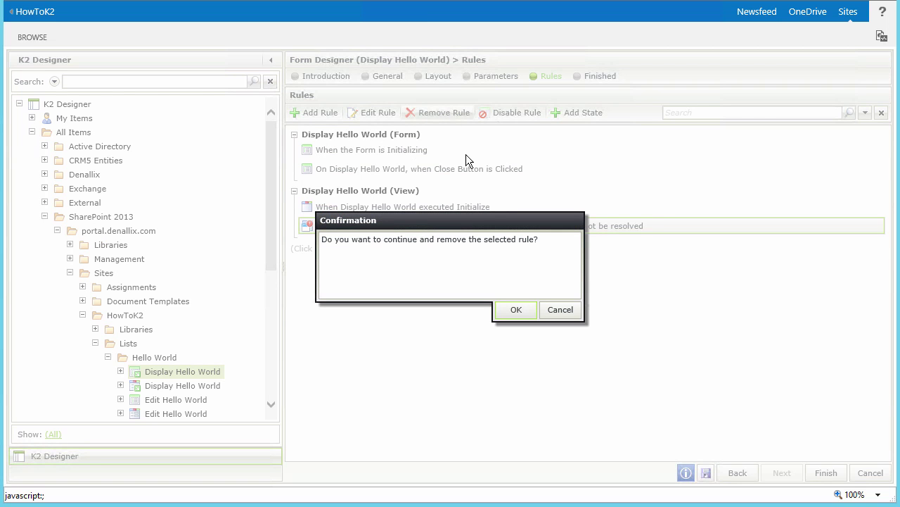
{"action": "left_click", "coordinate": [515, 311]}
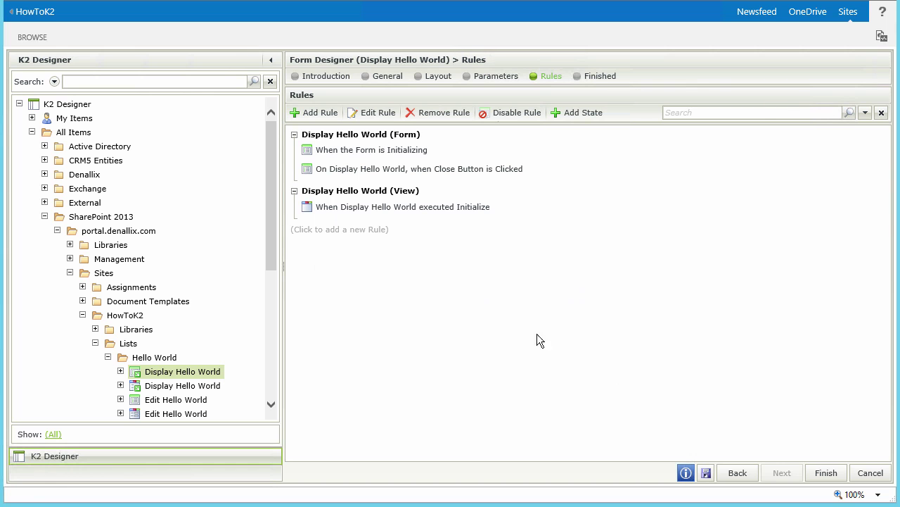
{"action": "left_click", "coordinate": [820, 477]}
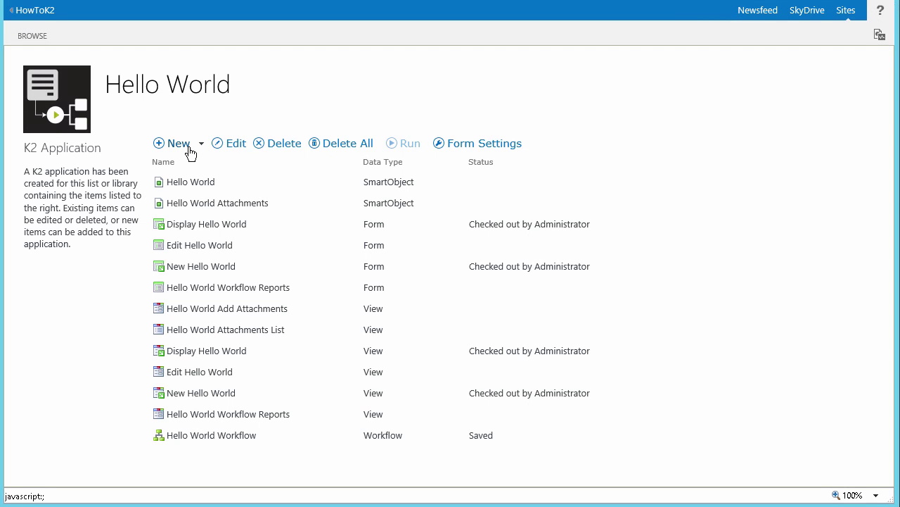
- Create a new List View named "List Hello World" with the description "Lists the items in the Hello World List"
{"action": "left_click", "coordinate": [190, 153]}
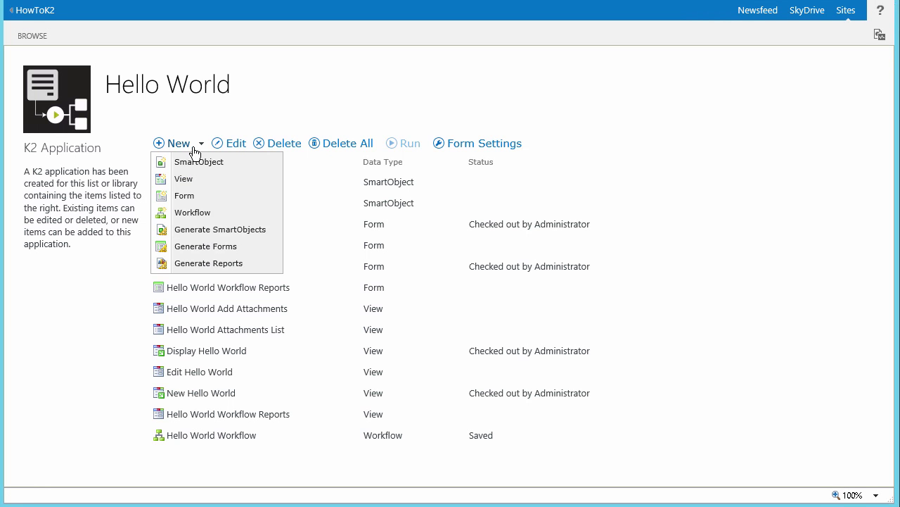
{"action": "left_click", "coordinate": [235, 185]}
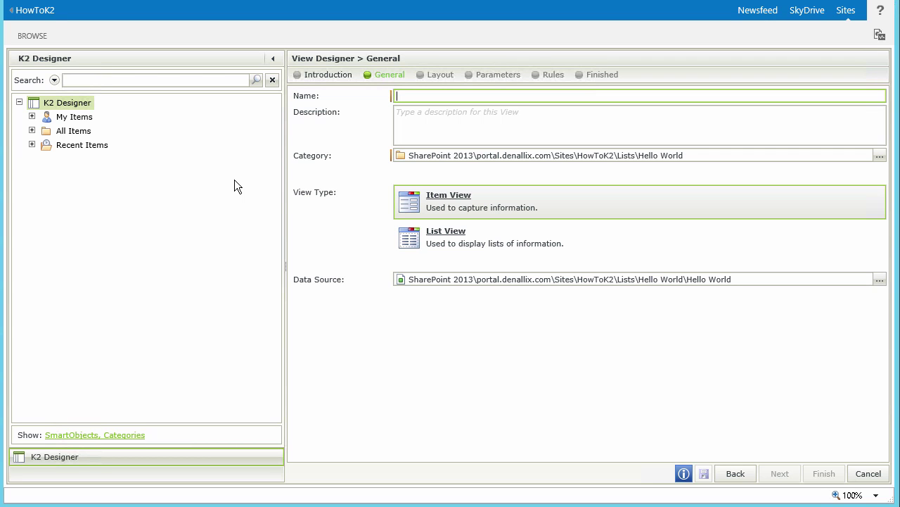
{"action": "type", "text": "List Hello World"}
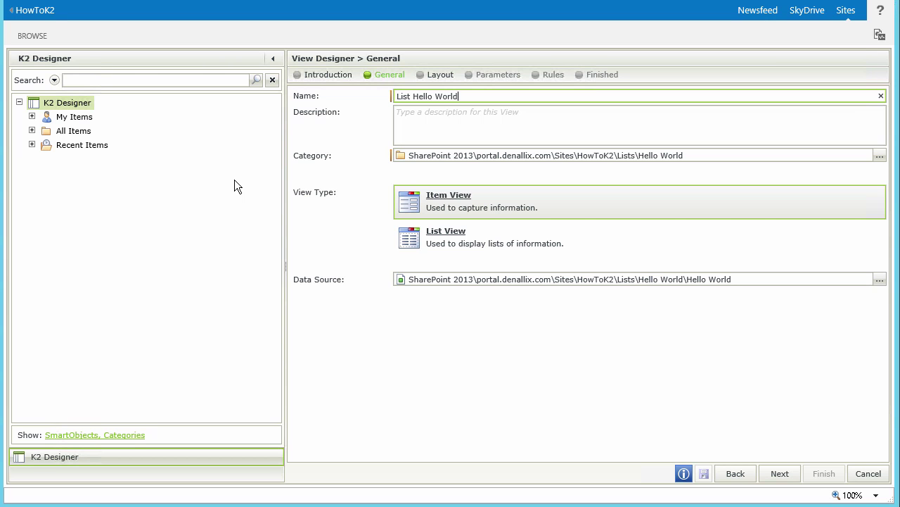
{"action": "left_click", "coordinate": [425, 111]}
{"action": "type", "text": "Lists the items in the Hello World List"}
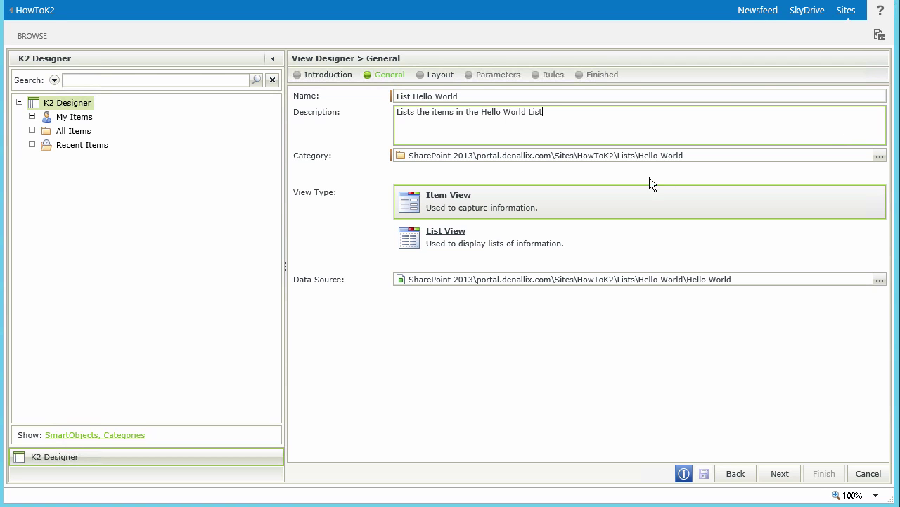
{"action": "left_click", "coordinate": [595, 242]}
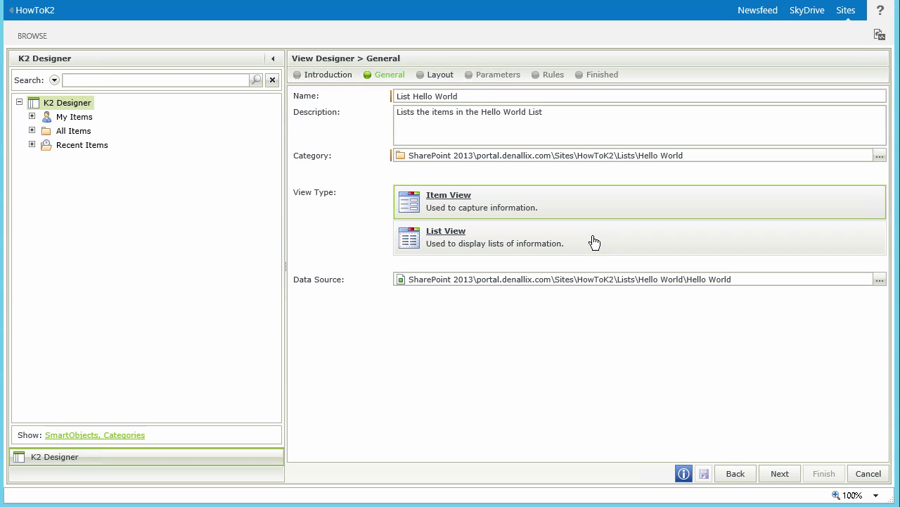
{"action": "left_click", "coordinate": [594, 242]}
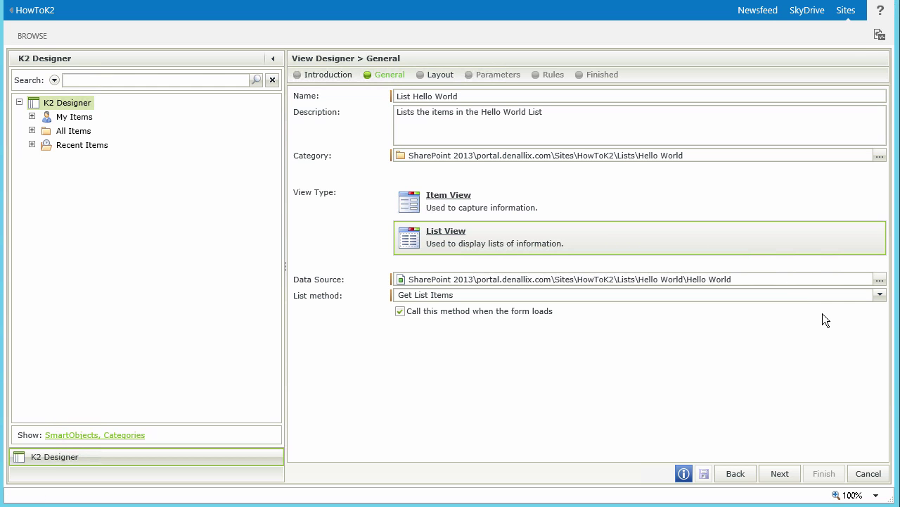
- Examine the SmartObjects available as data source under the HowToK2 site and the available list methods, keeping the current choices
{"action": "left_click", "coordinate": [880, 280]}
{"action": "left_click_drag", "start_coordinate": [541, 362], "coordinate": [665, 363]}
{"action": "left_click_drag", "start_coordinate": [647, 213], "coordinate": [646, 245]}
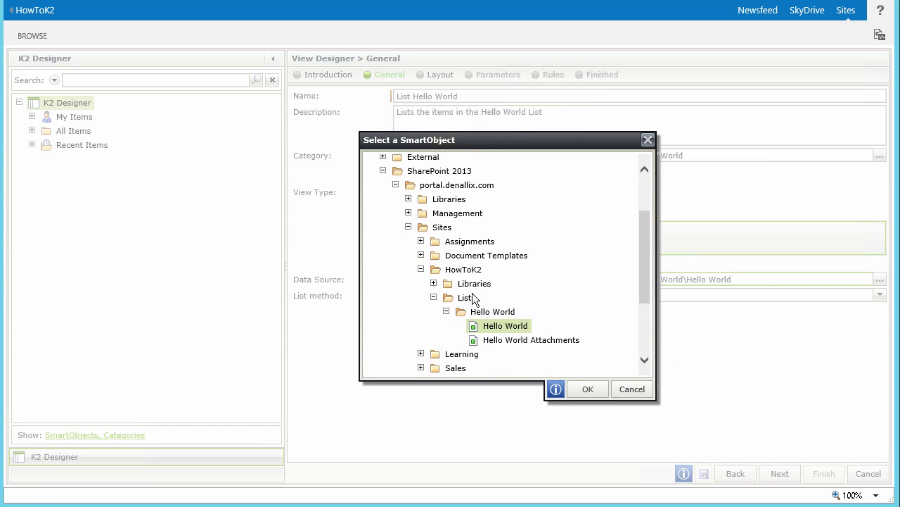
{"action": "left_click", "coordinate": [435, 284]}
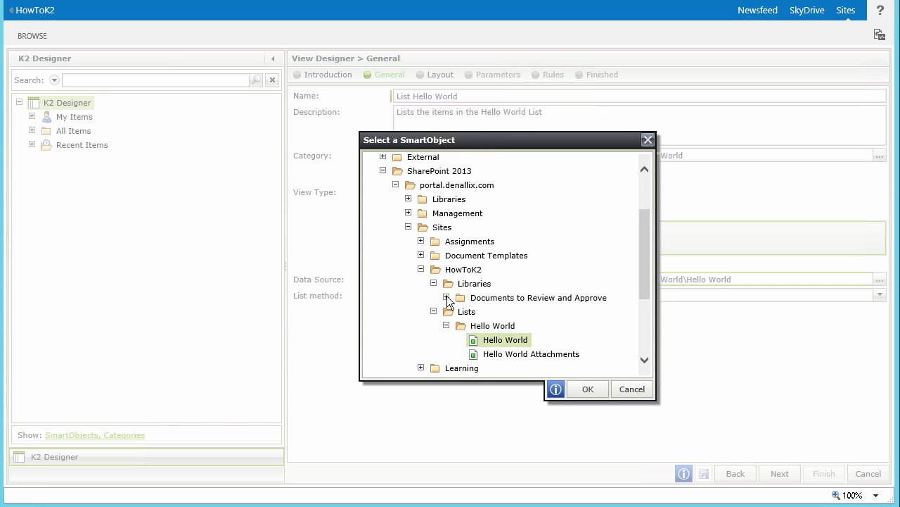
{"action": "left_click", "coordinate": [446, 297]}
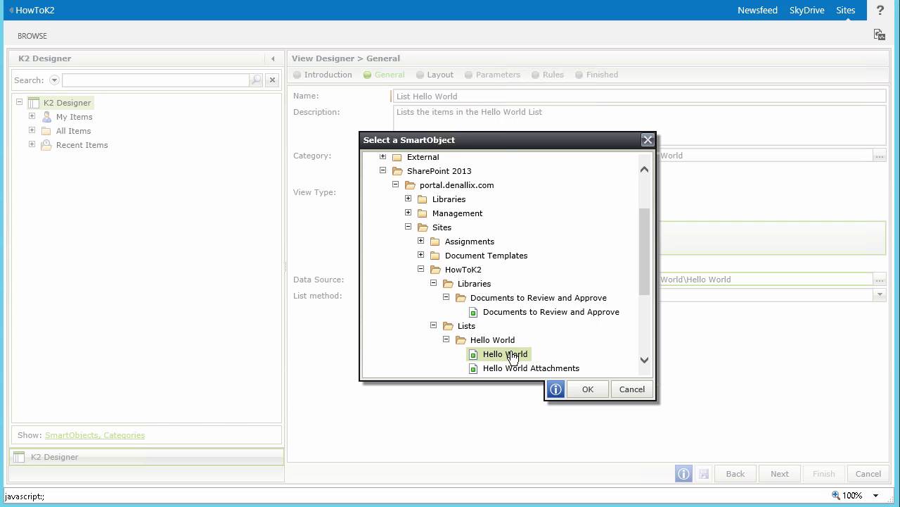
{"action": "left_click", "coordinate": [631, 391]}
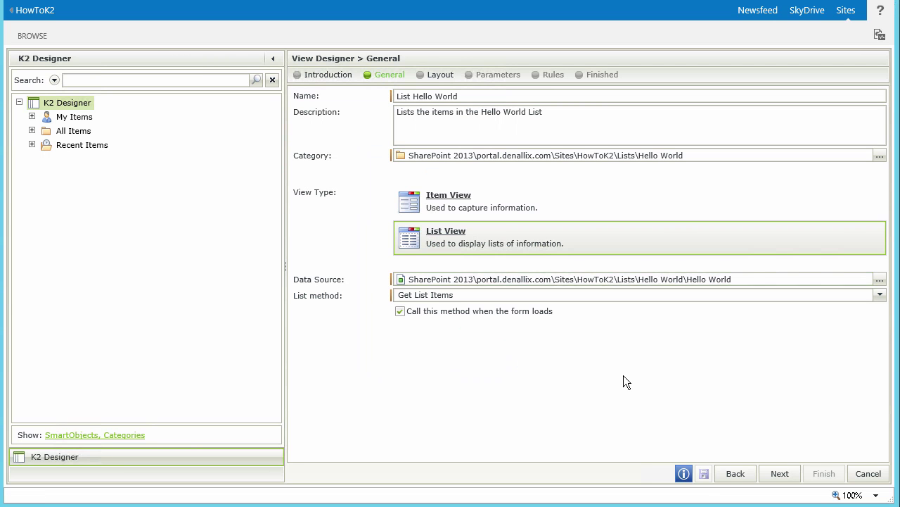
{"action": "left_click", "coordinate": [880, 296]}
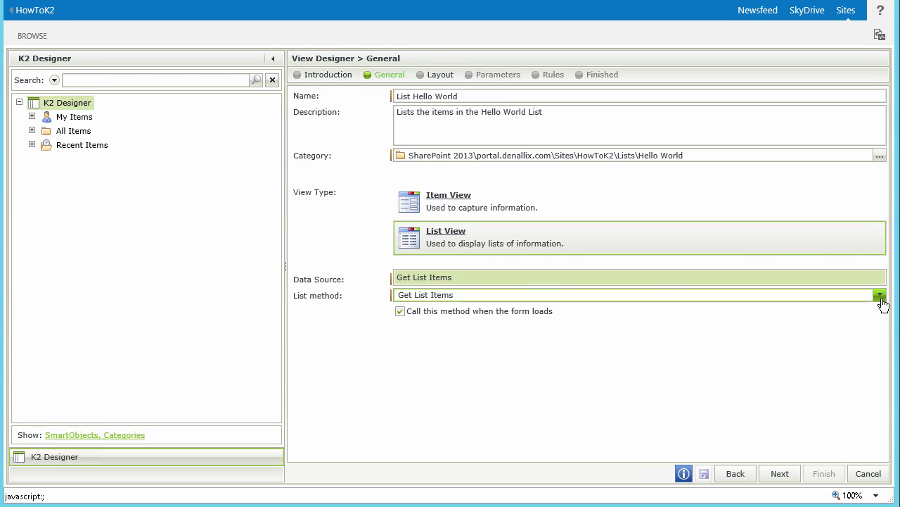
{"action": "left_click", "coordinate": [881, 298]}
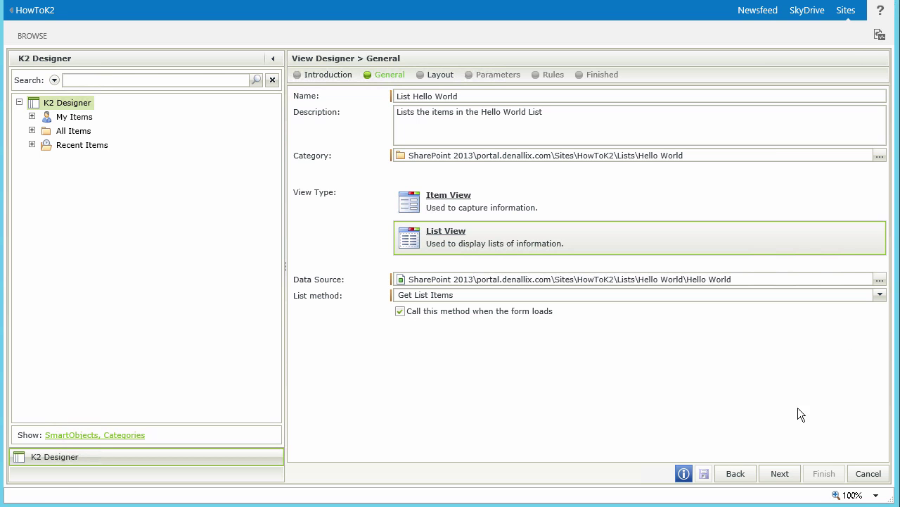
- Continue to the layout and include the Title, Response, ReplyDate and Created By (Value) fields for generating labels and controls
{"action": "left_click", "coordinate": [784, 470]}
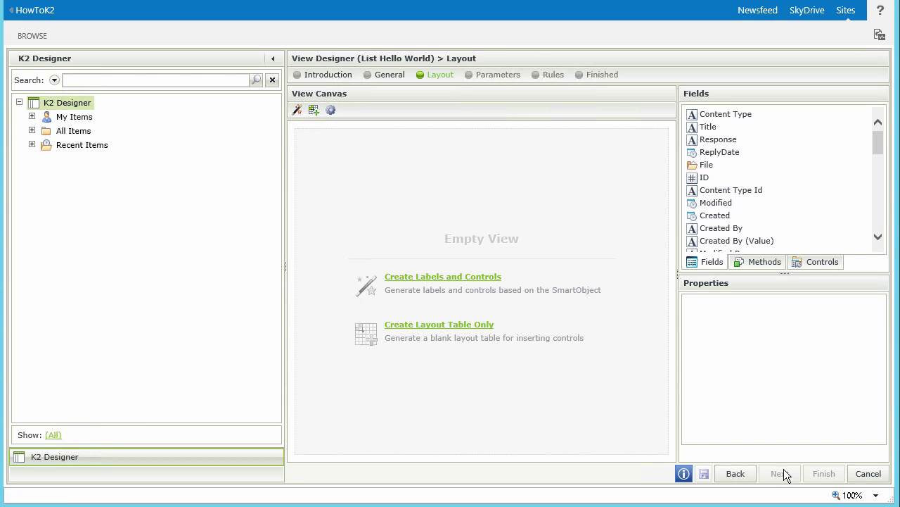
{"action": "left_click", "coordinate": [481, 280]}
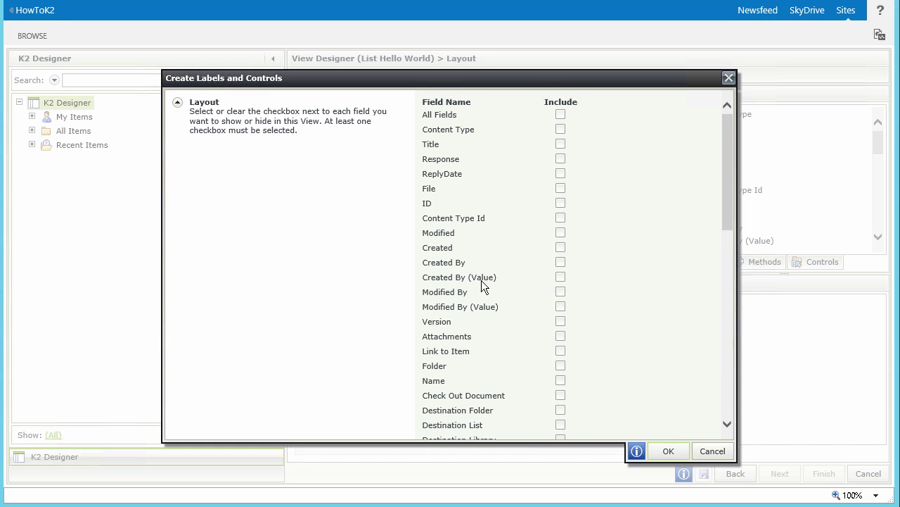
{"action": "left_click", "coordinate": [561, 144]}
{"action": "left_click", "coordinate": [561, 159]}
{"action": "left_click", "coordinate": [561, 174]}
{"action": "left_click", "coordinate": [560, 279]}
{"action": "left_click_drag", "start_coordinate": [726, 178], "coordinate": [738, 414]}
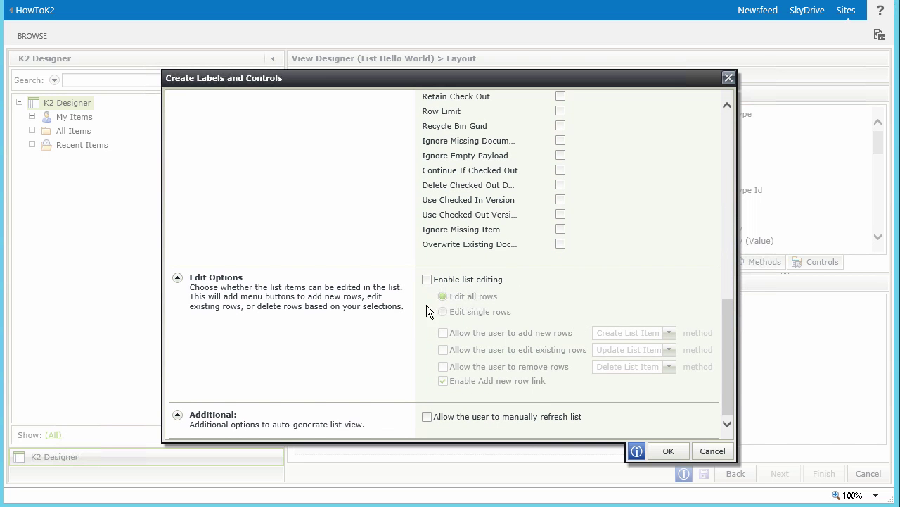
{"action": "left_click", "coordinate": [427, 280]}
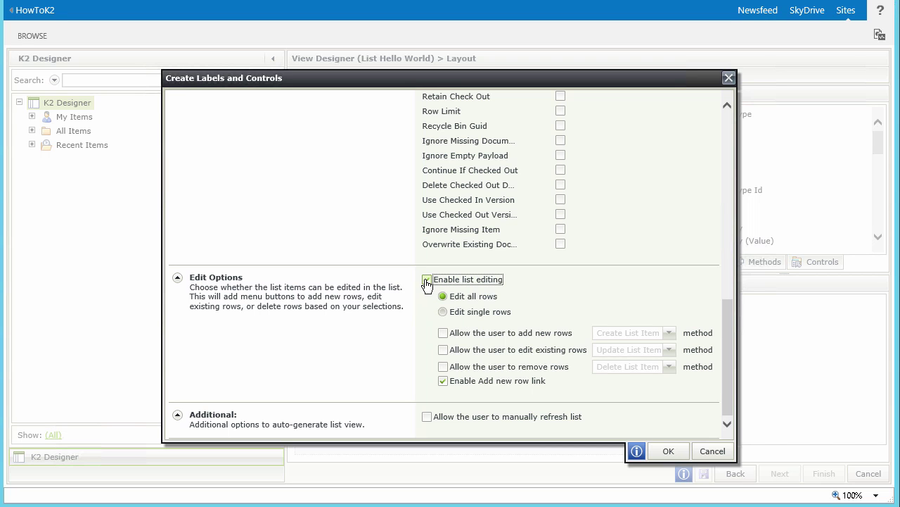
{"action": "left_click", "coordinate": [427, 418]}
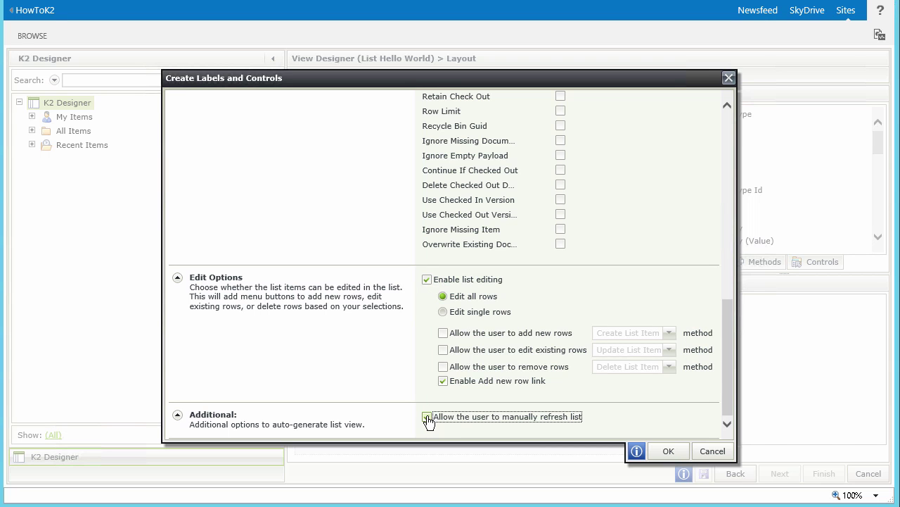
{"action": "left_click", "coordinate": [427, 418]}
{"action": "left_click", "coordinate": [427, 280]}
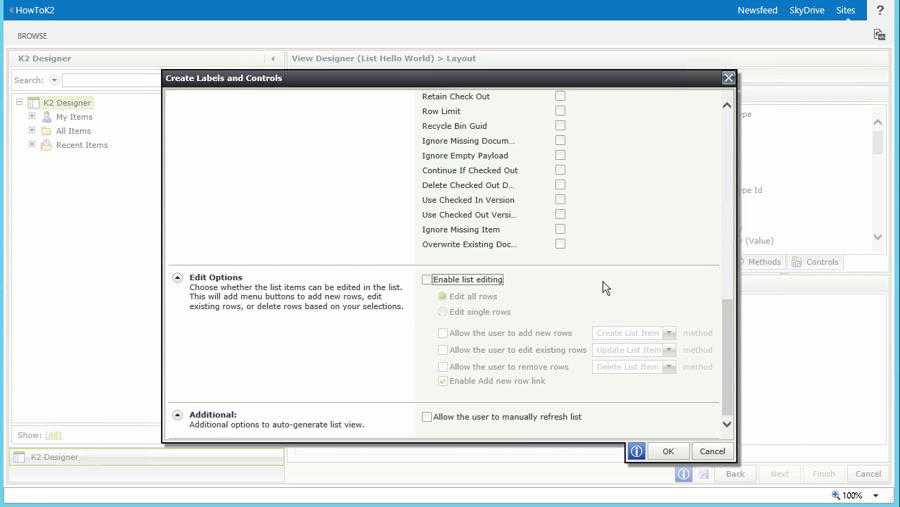
- Generate the selected columns and add a Count aggregation to the Title column, continuing through the parameters to the view's rules
{"action": "left_click", "coordinate": [667, 451]}
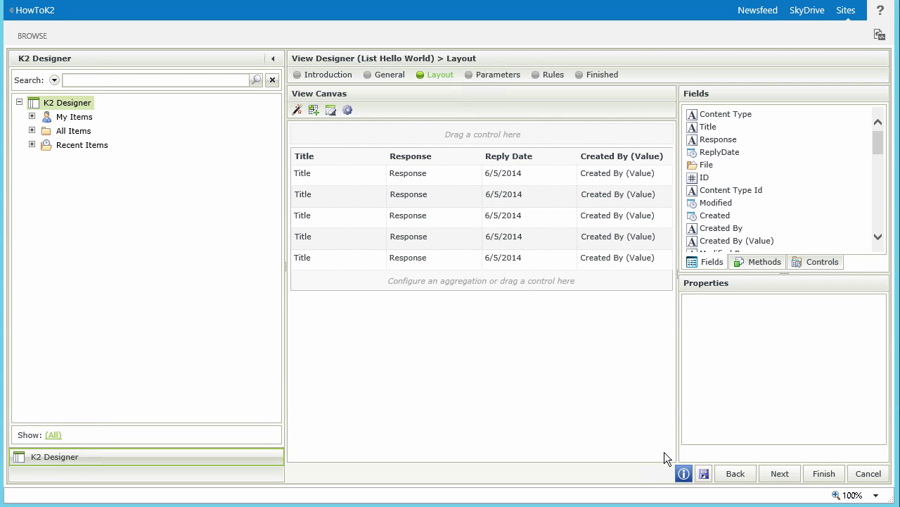
{"action": "left_click", "coordinate": [320, 223]}
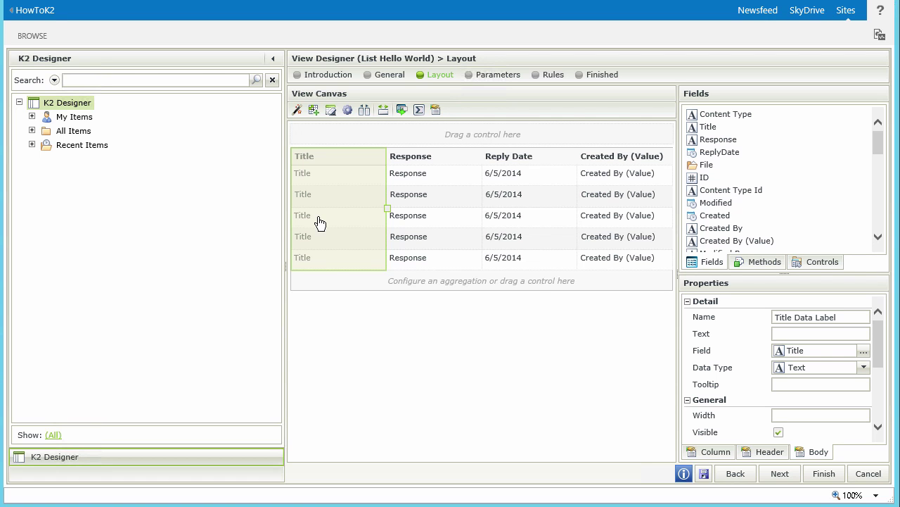
{"action": "left_click", "coordinate": [711, 451]}
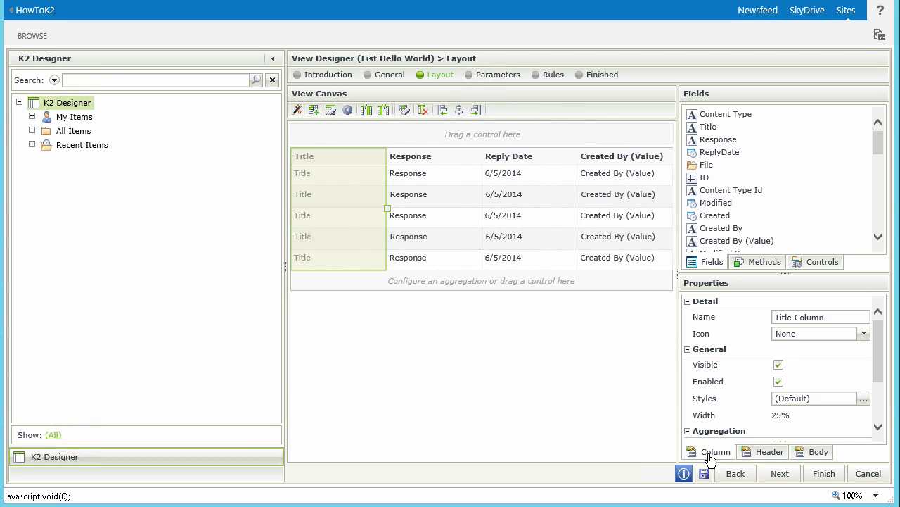
{"action": "left_click_drag", "start_coordinate": [878, 366], "coordinate": [878, 428]}
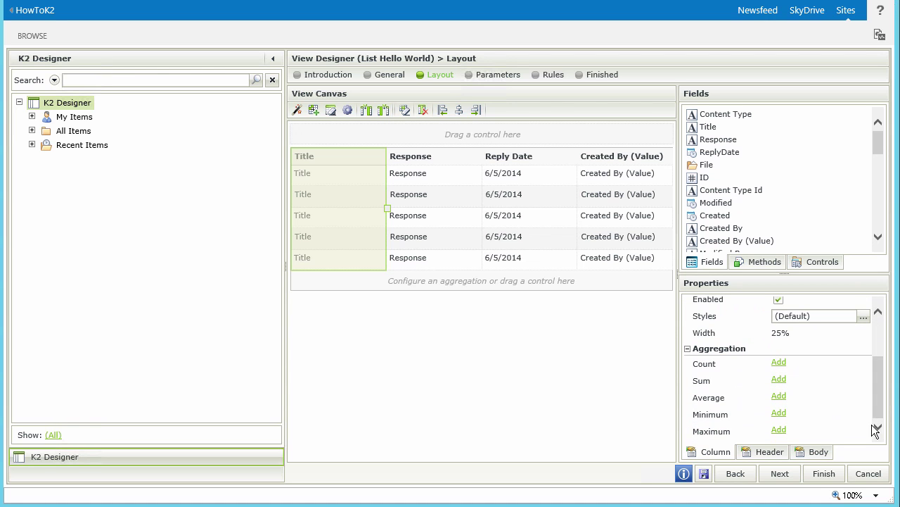
{"action": "left_click", "coordinate": [779, 363]}
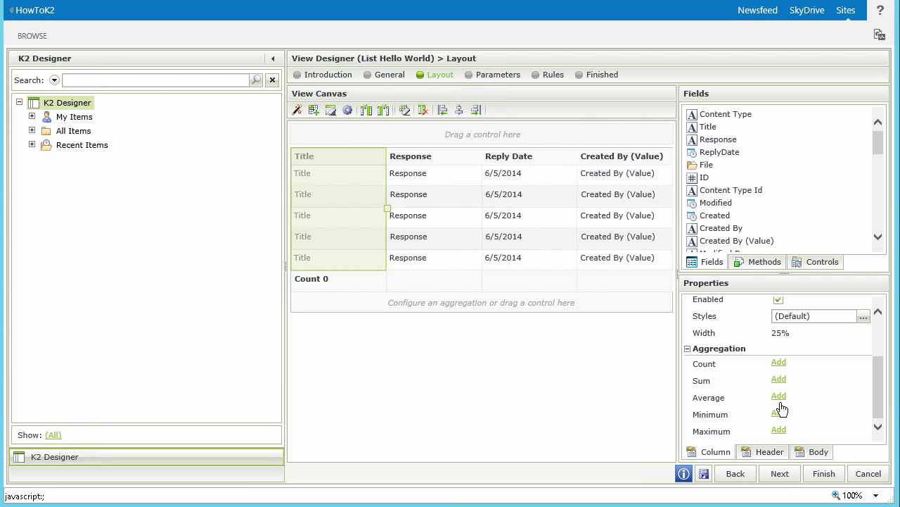
{"action": "left_click", "coordinate": [782, 475]}
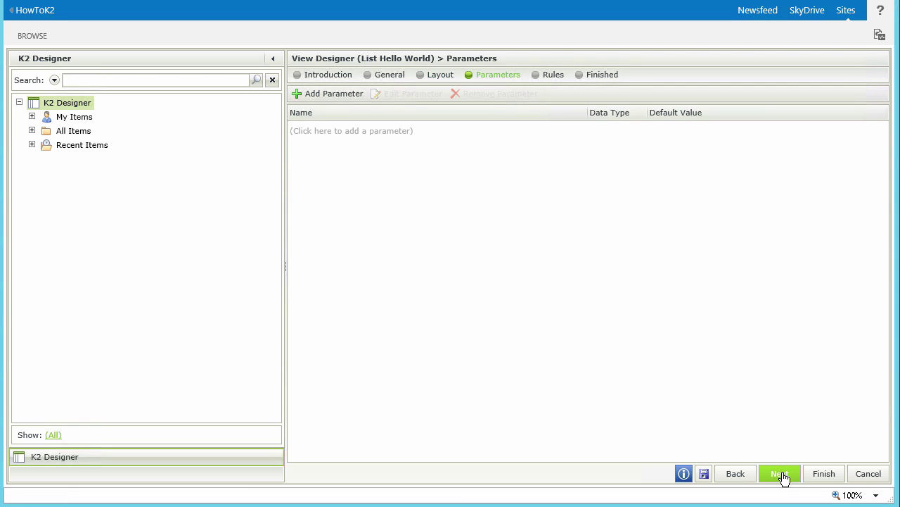
{"action": "left_click", "coordinate": [781, 475]}
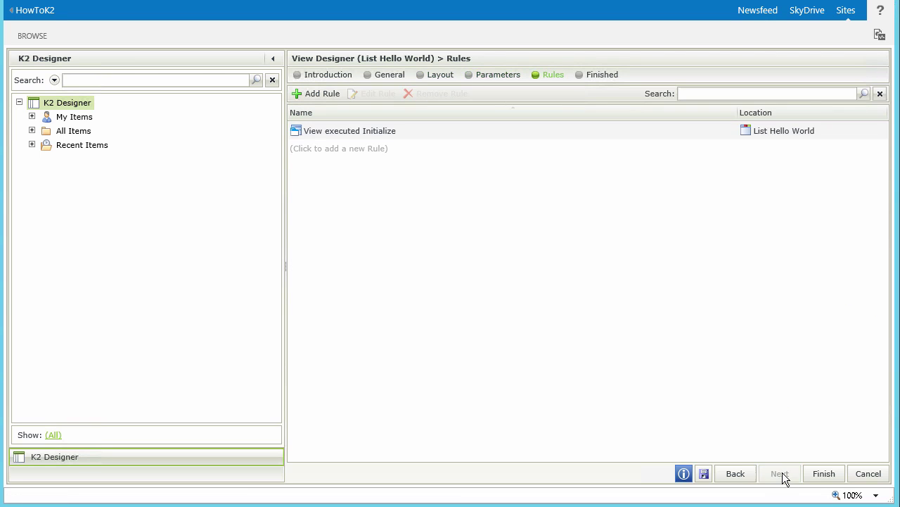
- Finish the List Hello World view and select it among the Hello World application's items
{"action": "left_click", "coordinate": [817, 478]}
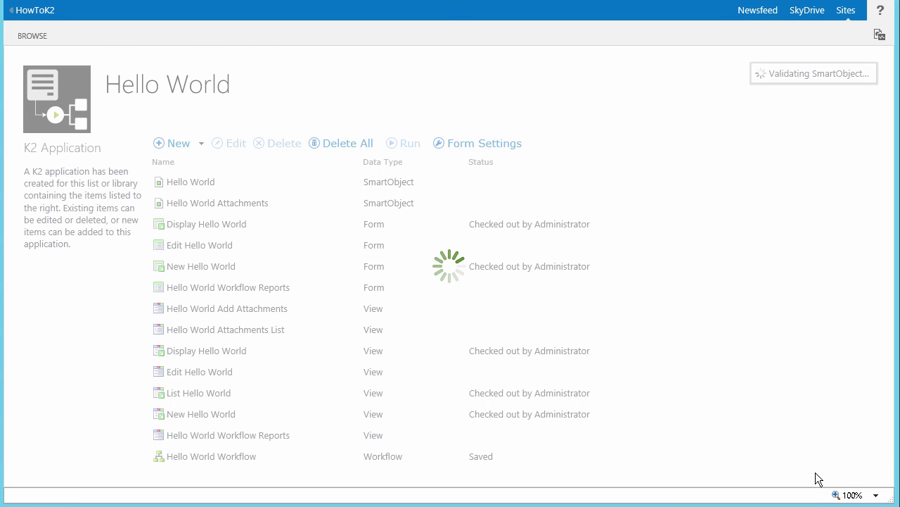
{"action": "left_click", "coordinate": [624, 393]}
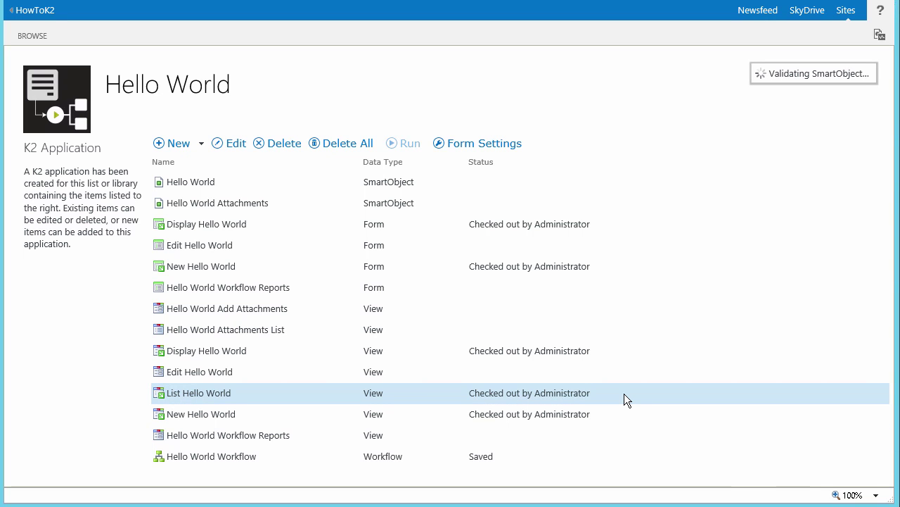
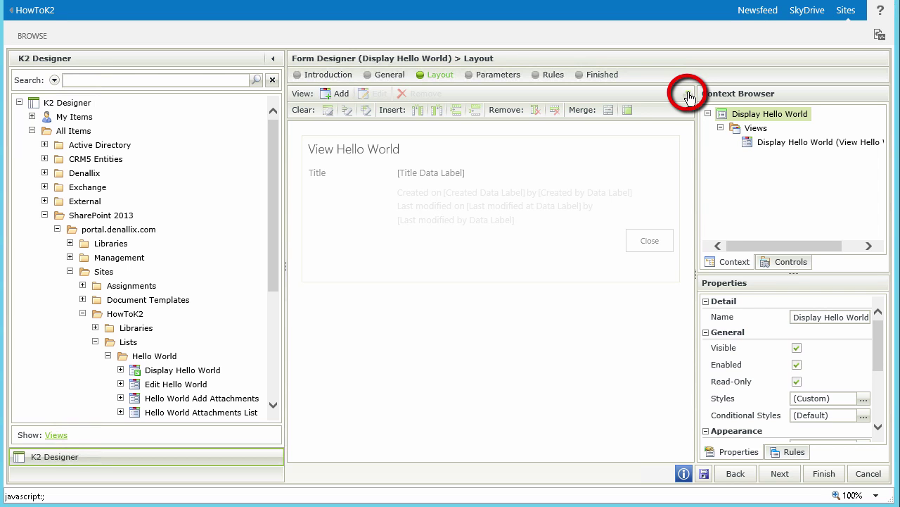
- Add a "Hello World" tab and a second tab titled "Hello World List Items" to the Display Hello World form
{"action": "left_click", "coordinate": [688, 95]}
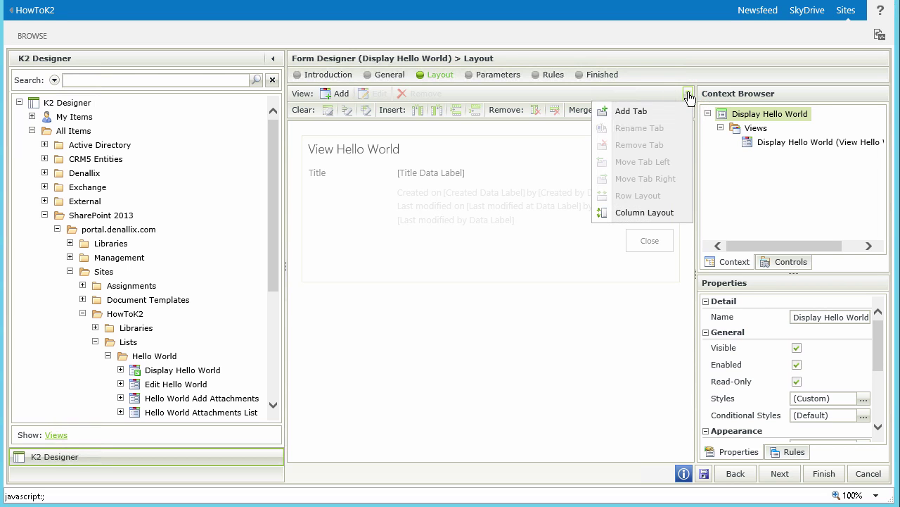
{"action": "left_click", "coordinate": [660, 113]}
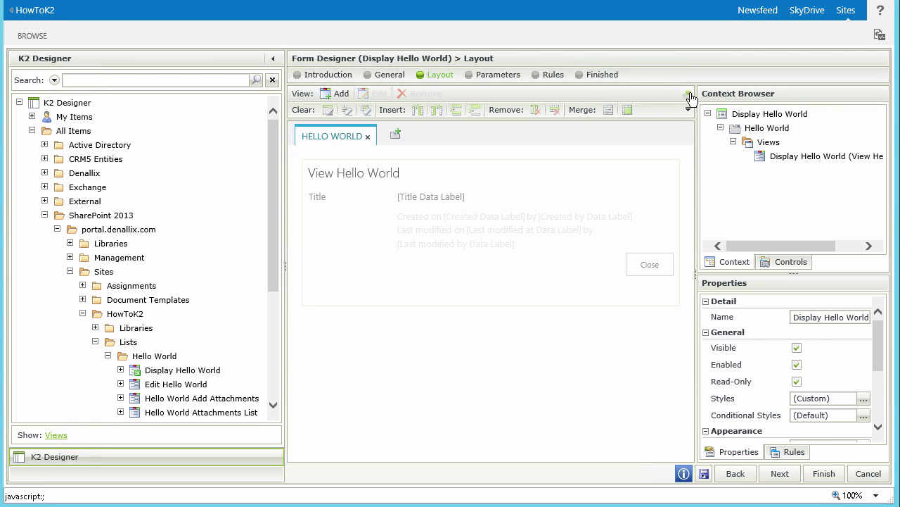
{"action": "left_click", "coordinate": [689, 94]}
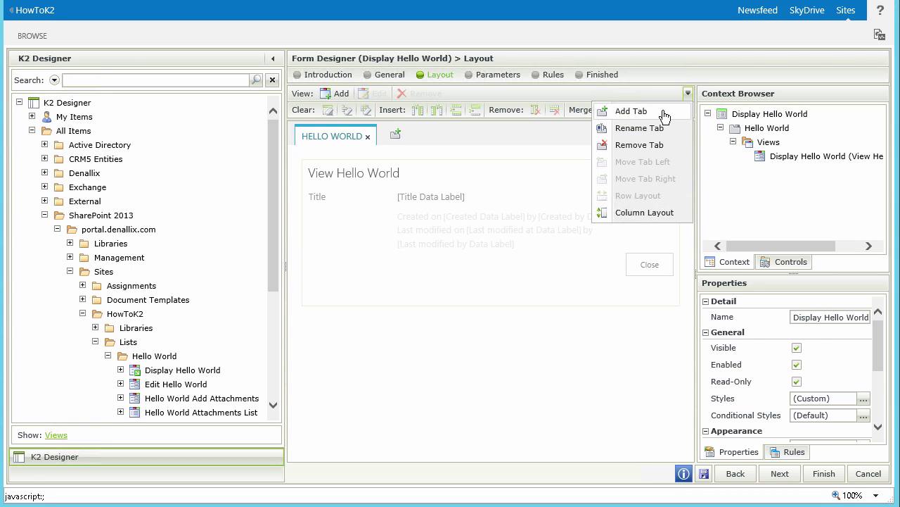
{"action": "left_click", "coordinate": [663, 111]}
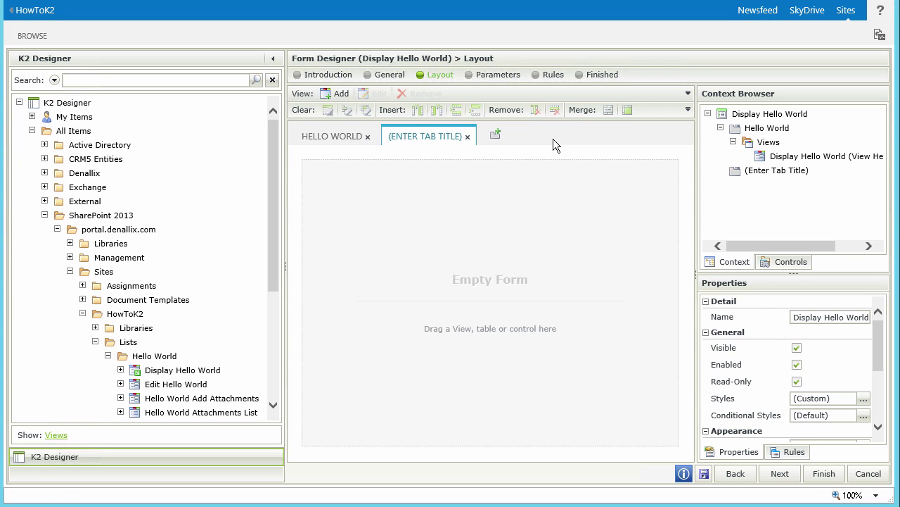
{"action": "left_click", "coordinate": [444, 136]}
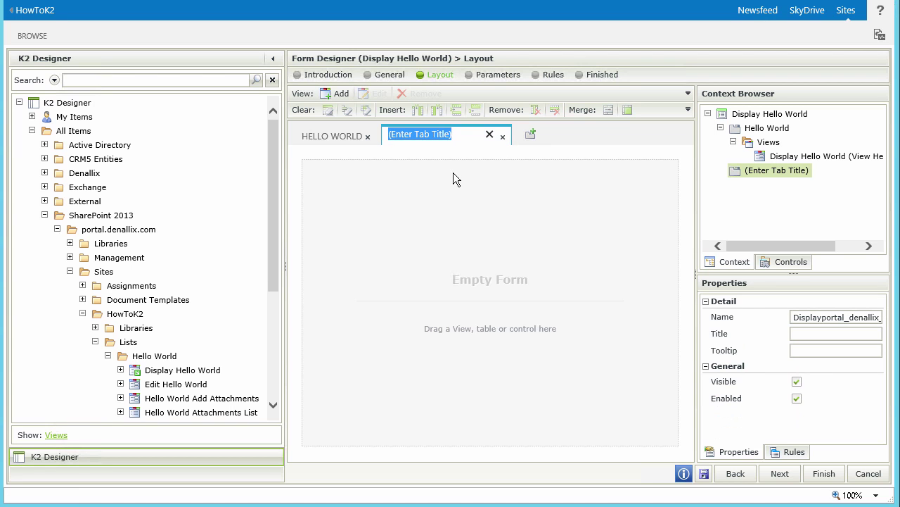
{"action": "type", "text": "Hello World List Items"}
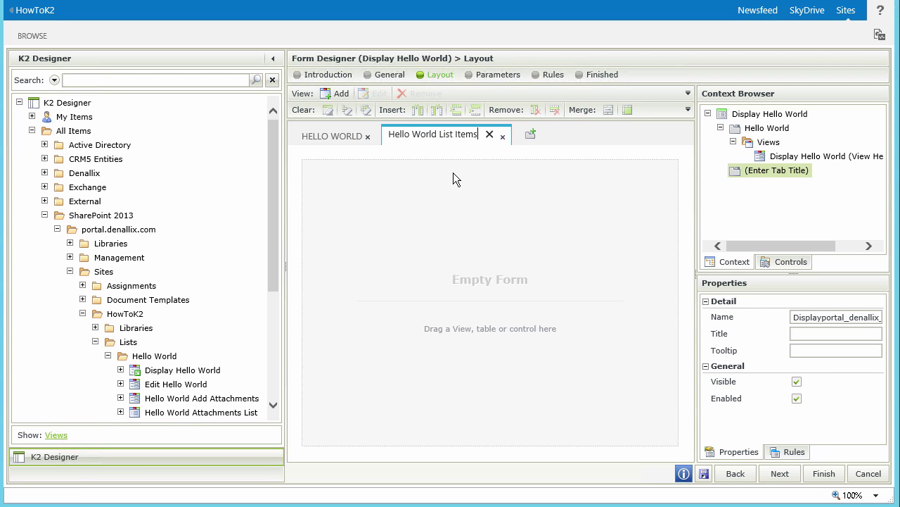
- Place the List Hello World view on the Hello World List Items tab and finish the form
{"action": "left_click_drag", "start_coordinate": [278, 174], "coordinate": [280, 243]}
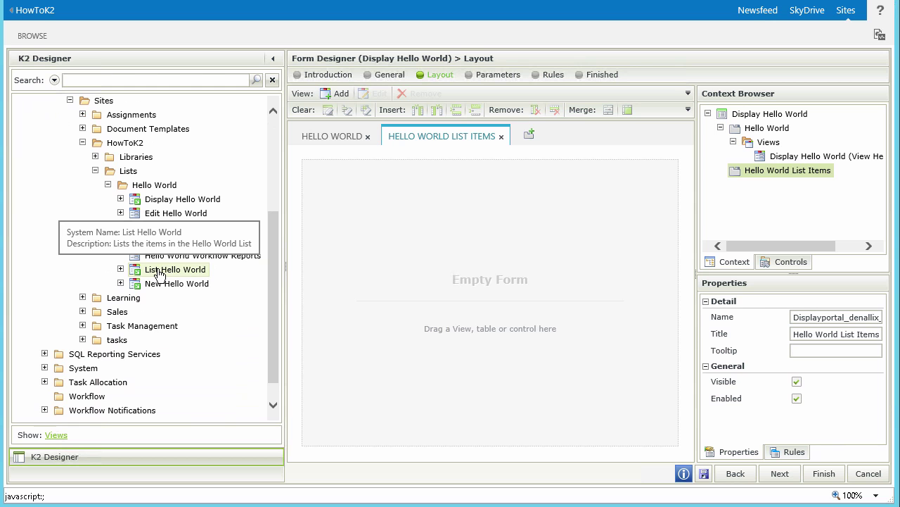
{"action": "left_click_drag", "start_coordinate": [161, 274], "coordinate": [416, 247]}
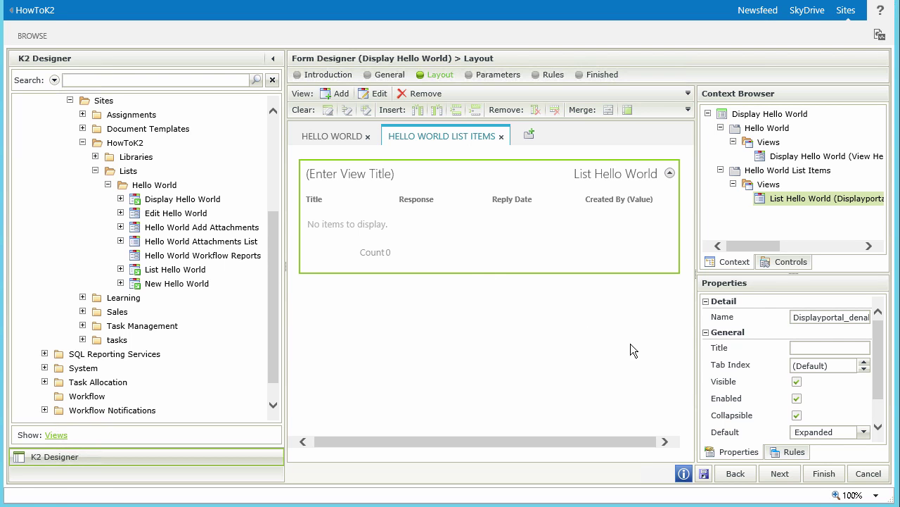
{"action": "left_click", "coordinate": [834, 478]}
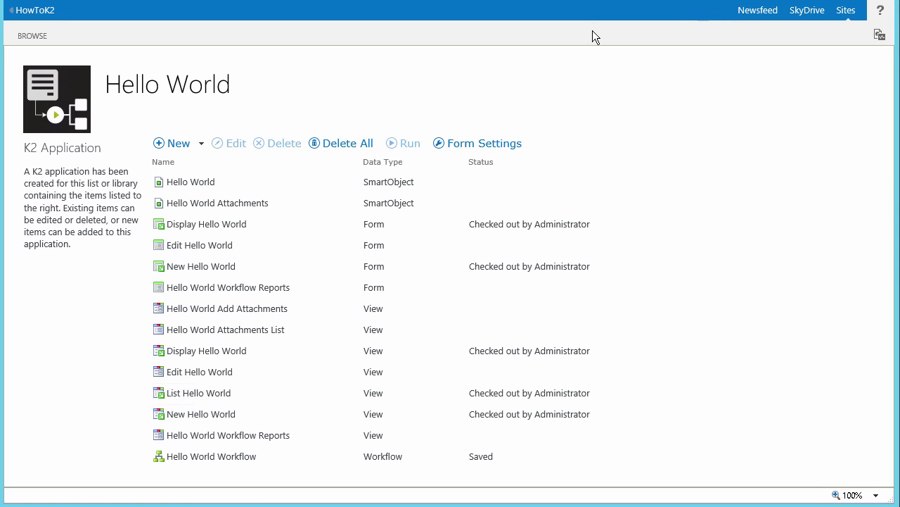
- Check in the Display Hello World and New Hello World forms together with their associated views
{"action": "right_click", "coordinate": [485, 224]}
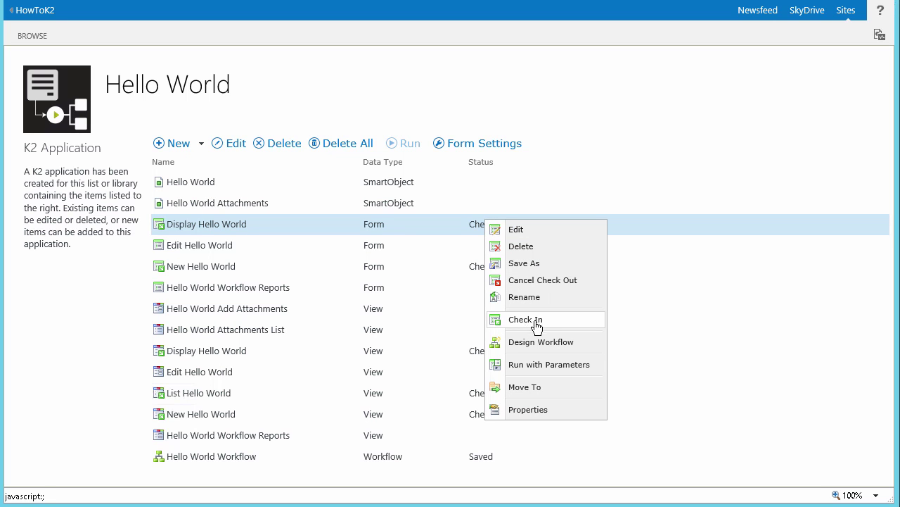
{"action": "left_click", "coordinate": [541, 320]}
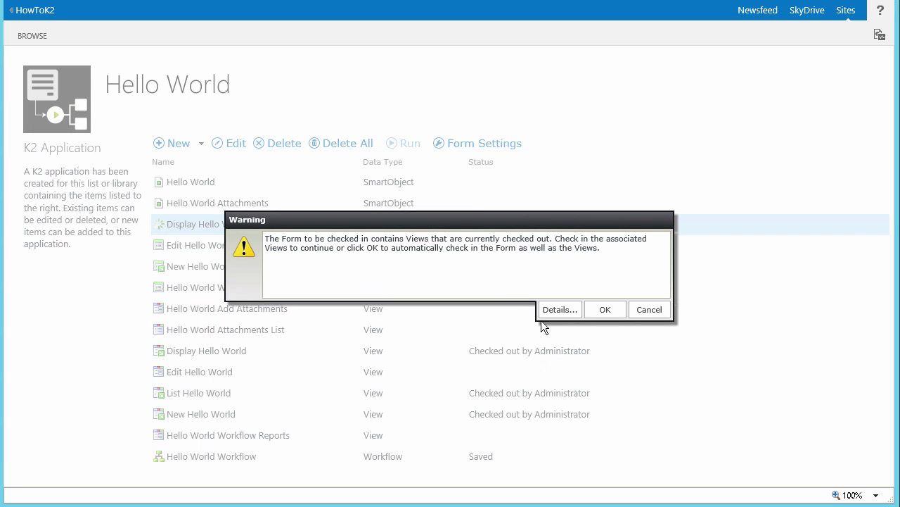
{"action": "left_click", "coordinate": [609, 312]}
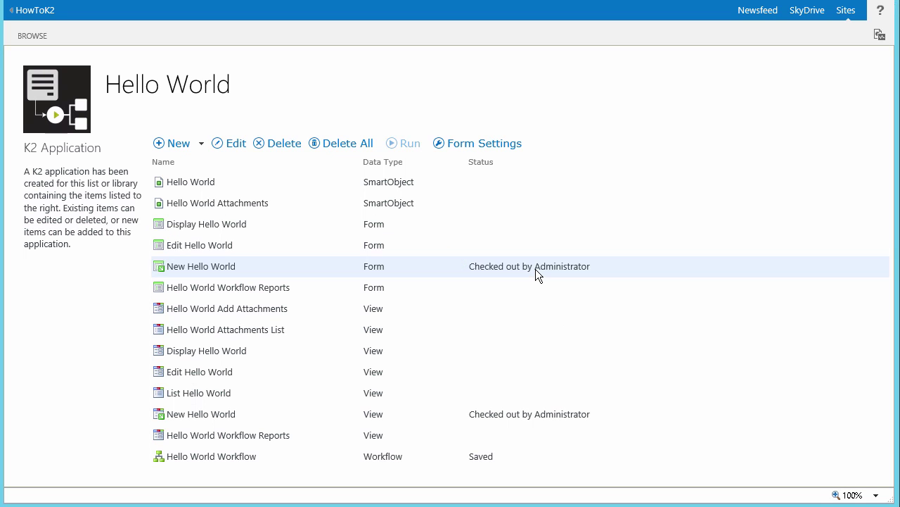
{"action": "right_click", "coordinate": [535, 269]}
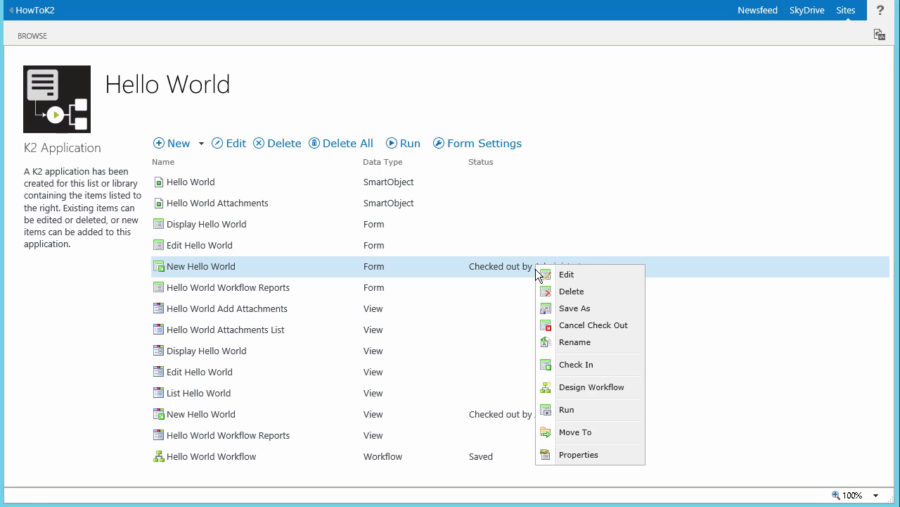
{"action": "left_click", "coordinate": [571, 363]}
{"action": "left_click", "coordinate": [604, 310]}
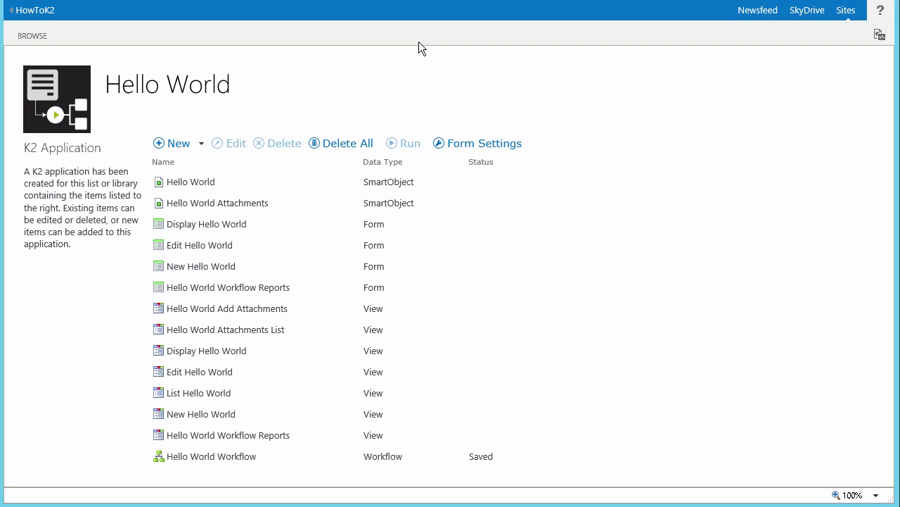
- Open the Hello World Workflow and add a second user, searched by first name, to the Respond to greeting step's participants
{"action": "left_click", "coordinate": [221, 456]}
{"action": "double_click", "coordinate": [221, 456]}
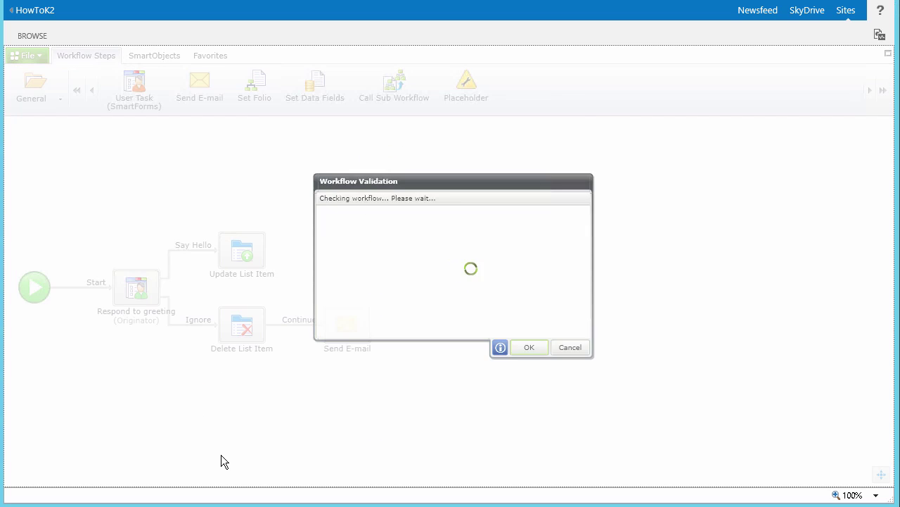
{"action": "mouse_move", "coordinate": [144, 293]}
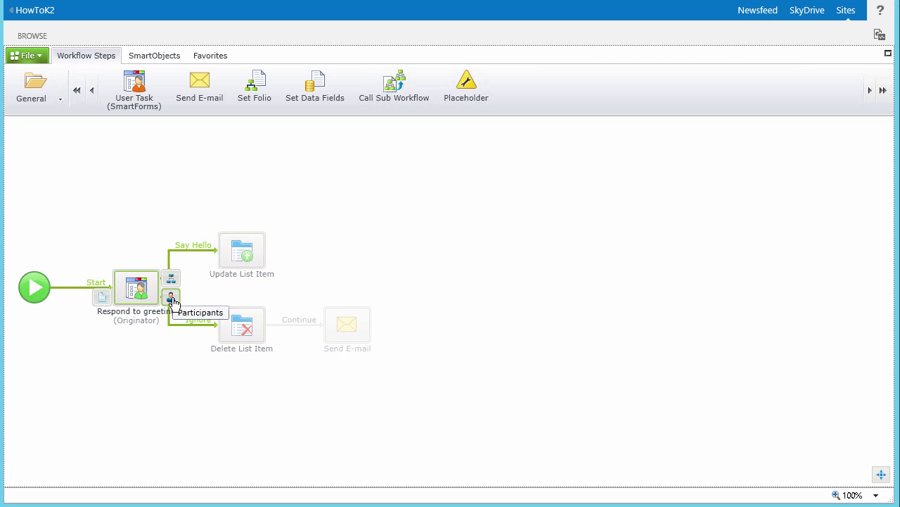
{"action": "left_click", "coordinate": [172, 298]}
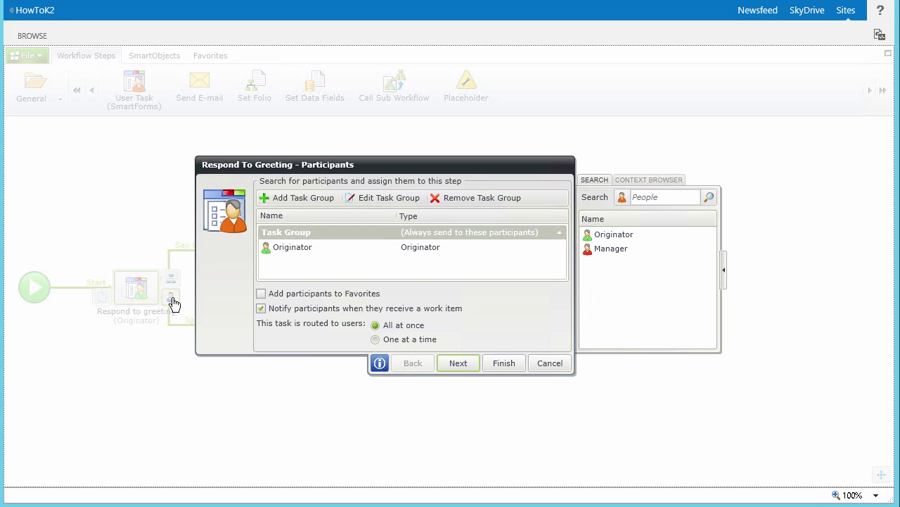
{"action": "left_click", "coordinate": [653, 197]}
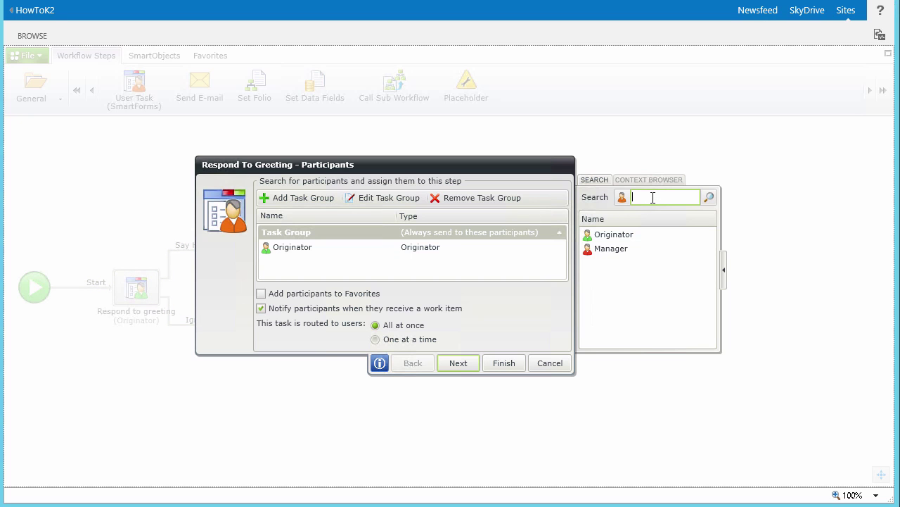
{"action": "type", "text": "bob"}
{"action": "left_click", "coordinate": [709, 197]}
{"action": "left_click_drag", "start_coordinate": [629, 234], "coordinate": [387, 262]}
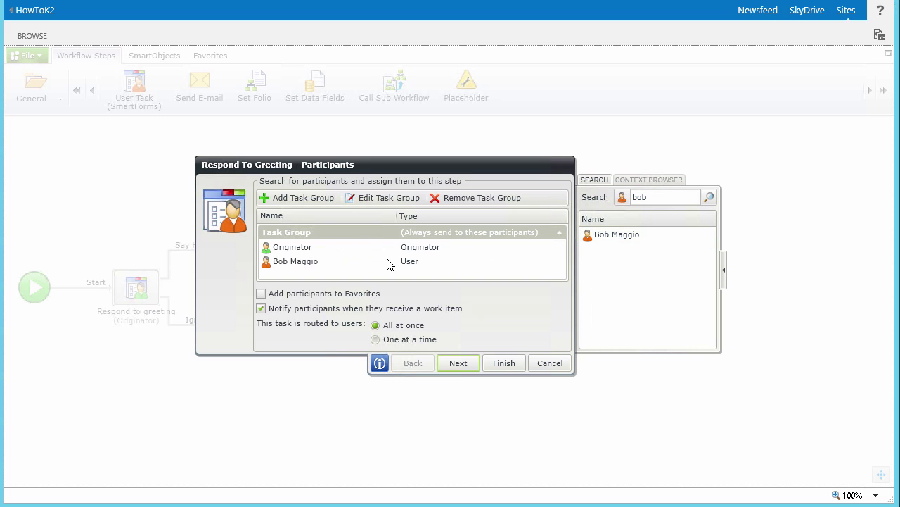
{"action": "left_click", "coordinate": [503, 363]}
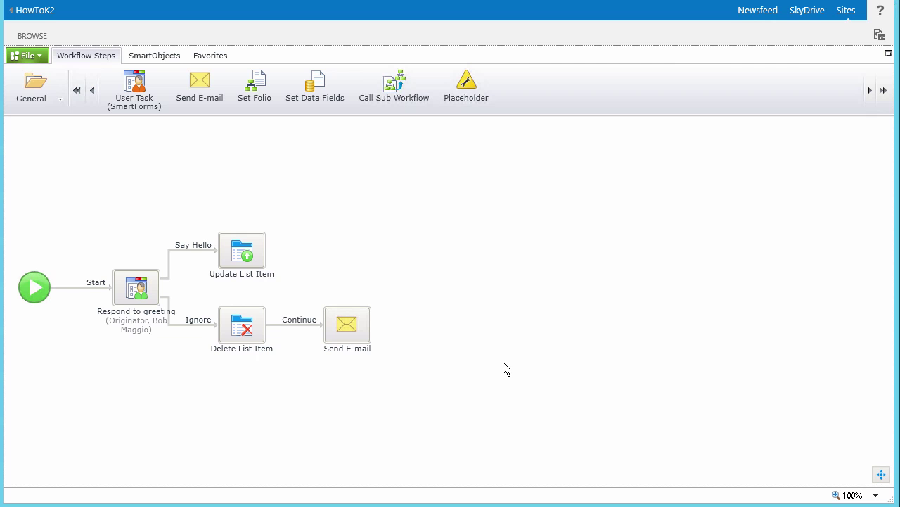
- Change the Respond to greeting step's Say Hello outcome rule to require All participants to select the Say Hello action
{"action": "mouse_move", "coordinate": [135, 288]}
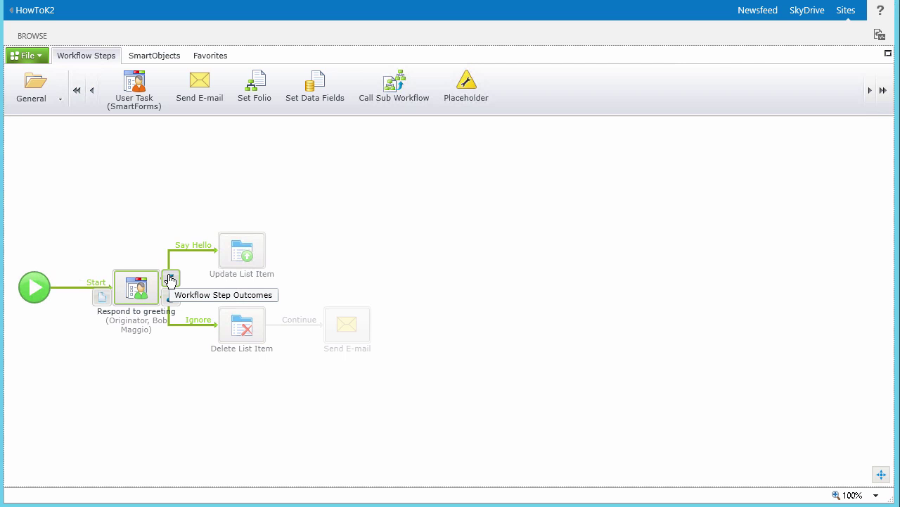
{"action": "left_click", "coordinate": [171, 280]}
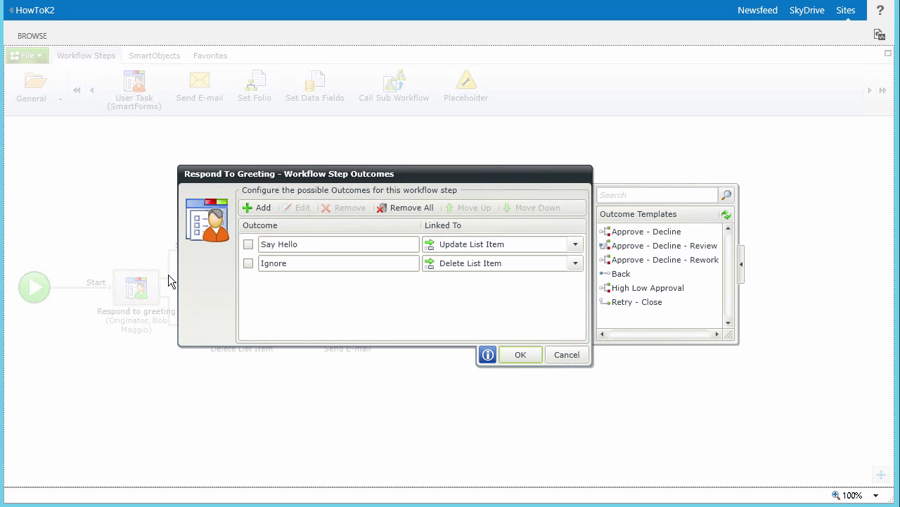
{"action": "left_click", "coordinate": [248, 244]}
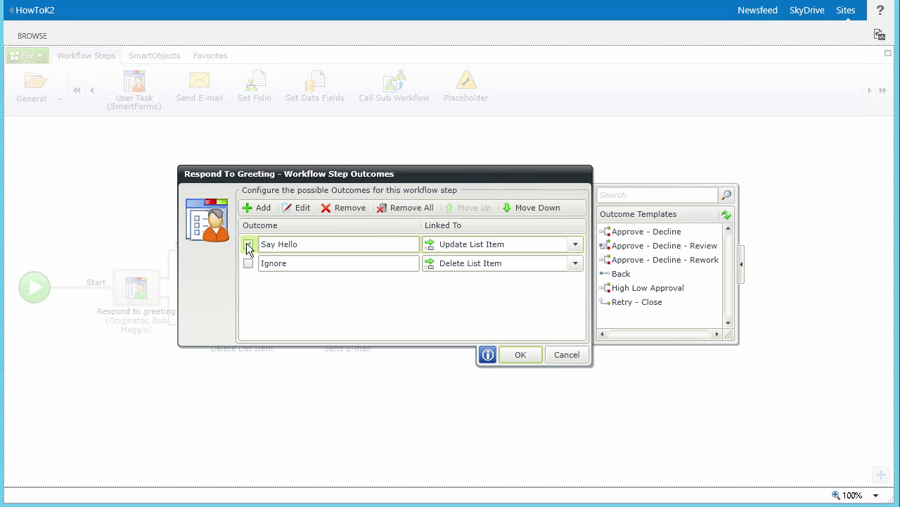
{"action": "left_click", "coordinate": [298, 210]}
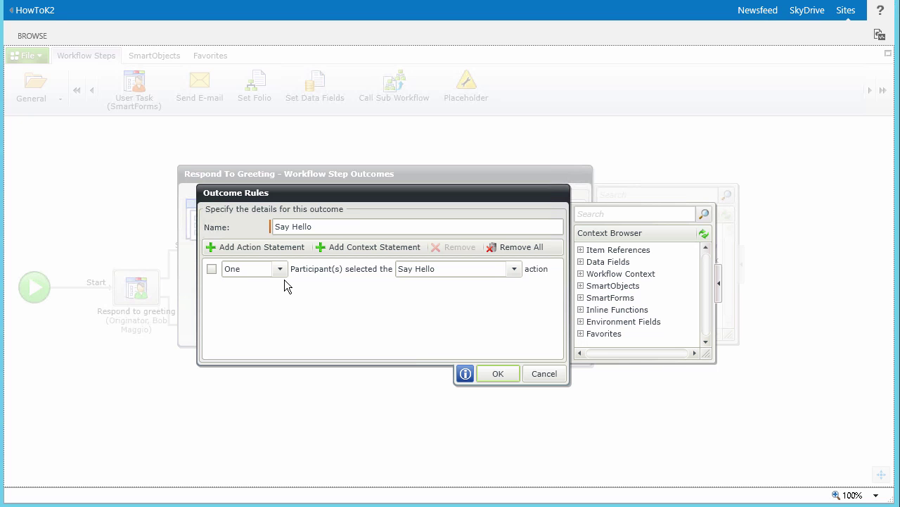
{"action": "left_click", "coordinate": [283, 275]}
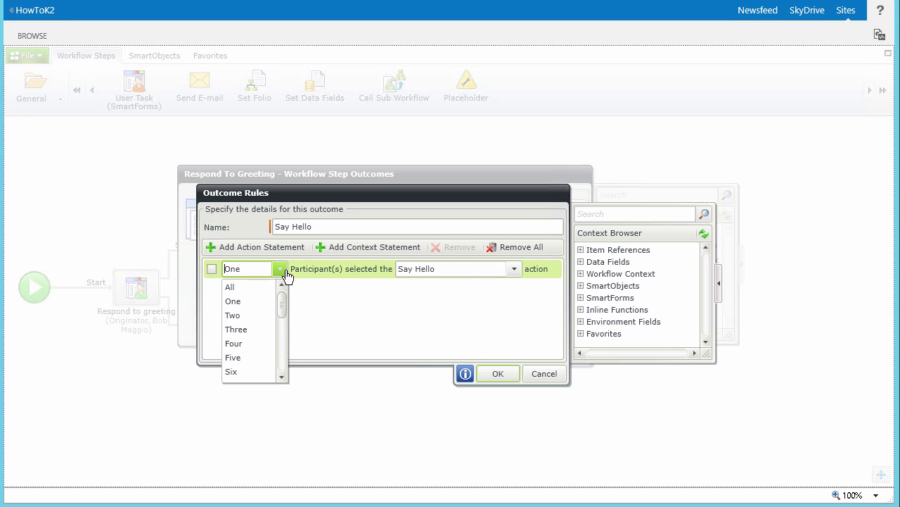
{"action": "left_click", "coordinate": [247, 287]}
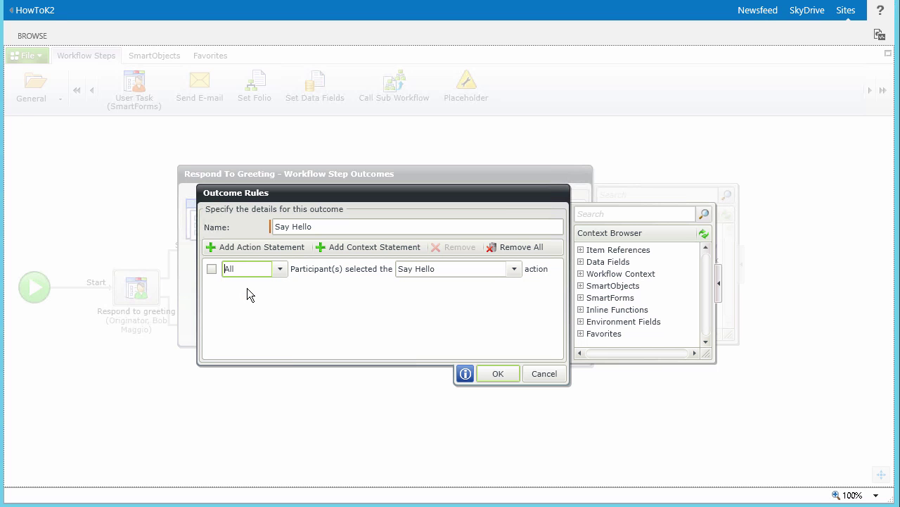
{"action": "left_click", "coordinate": [494, 374]}
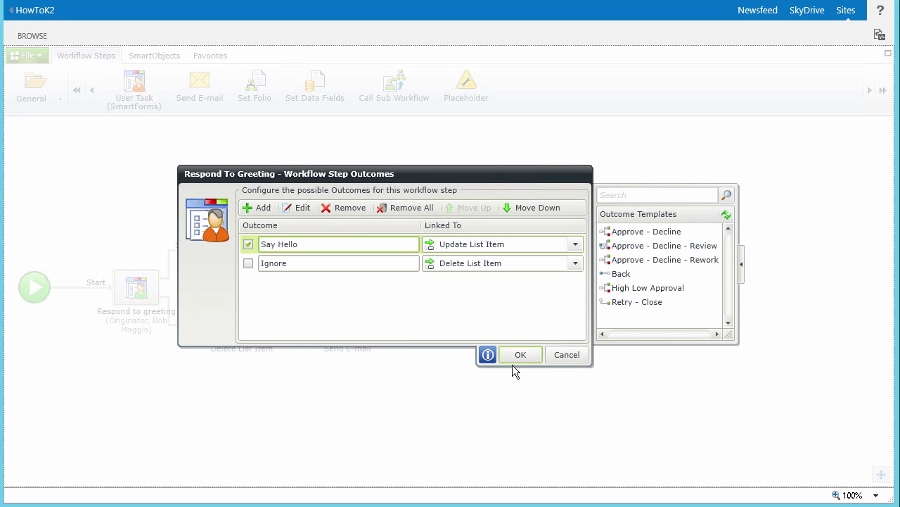
{"action": "left_click", "coordinate": [518, 354]}
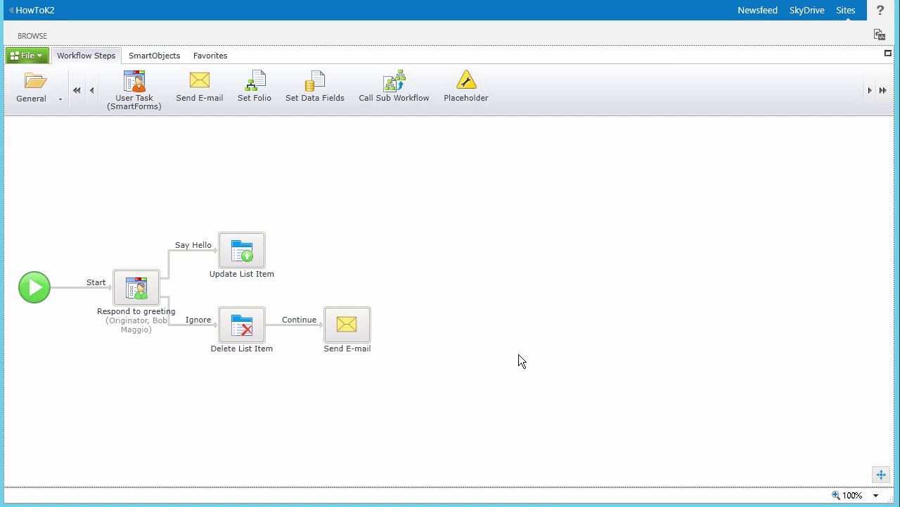
- Add an e-mail escalation named "Send Email Reminder twice" to the Respond to greeting step
{"action": "mouse_move", "coordinate": [140, 297]}
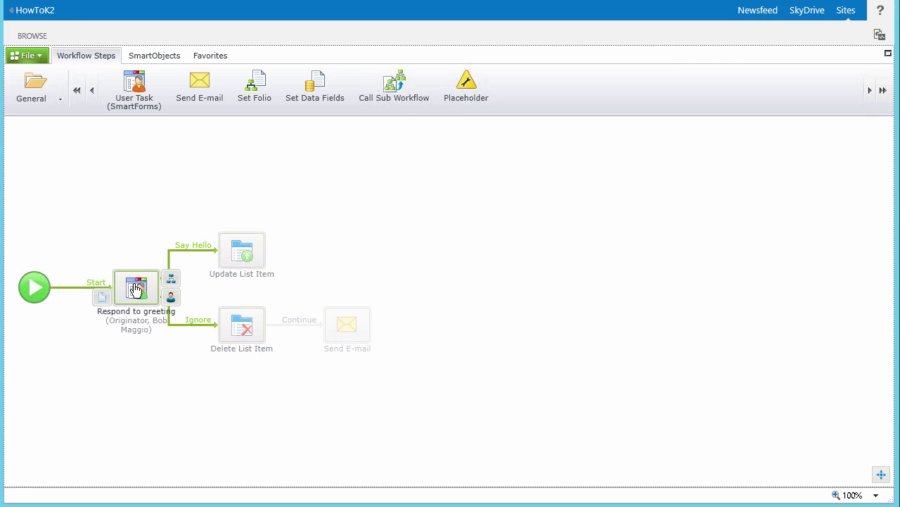
{"action": "left_click", "coordinate": [136, 288]}
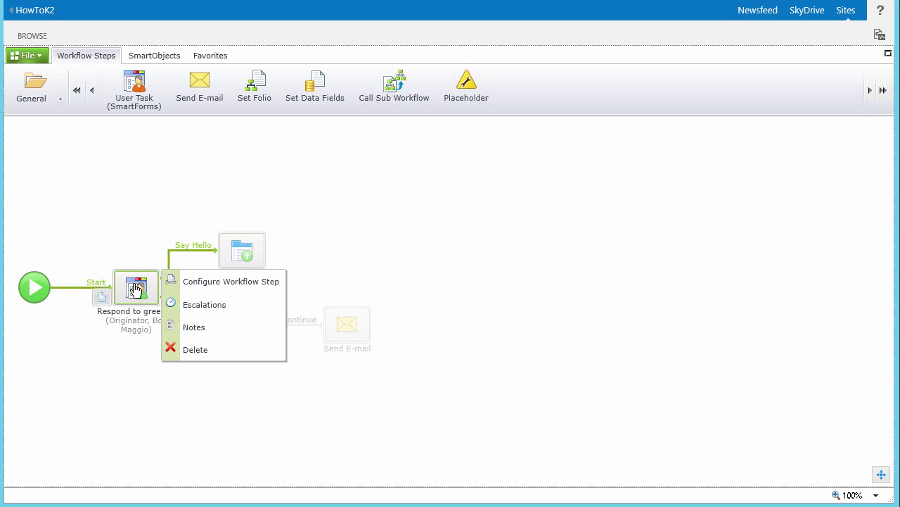
{"action": "left_click", "coordinate": [237, 305]}
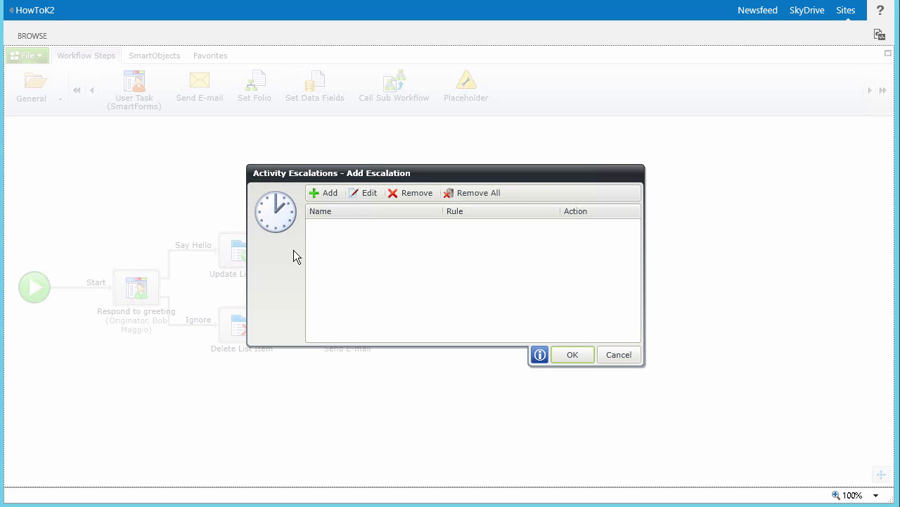
{"action": "left_click", "coordinate": [325, 194]}
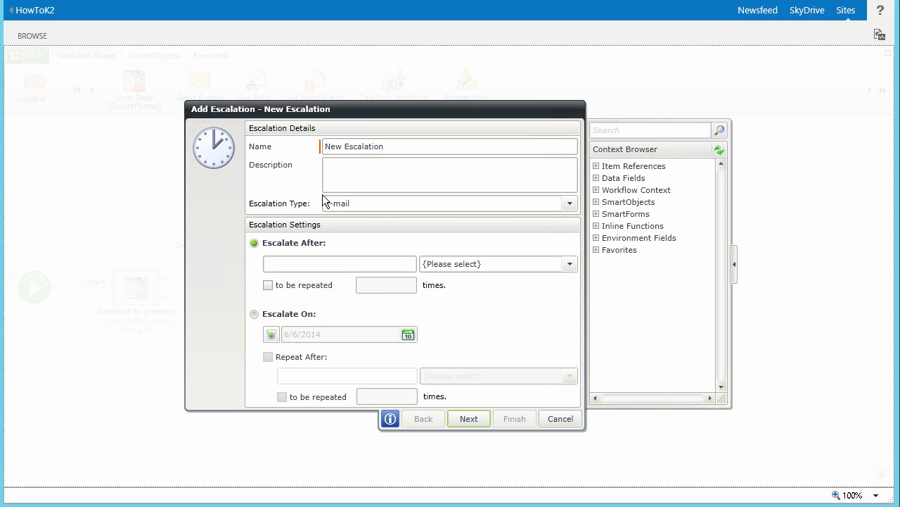
{"action": "type", "text": "Send Email Reminder twice"}
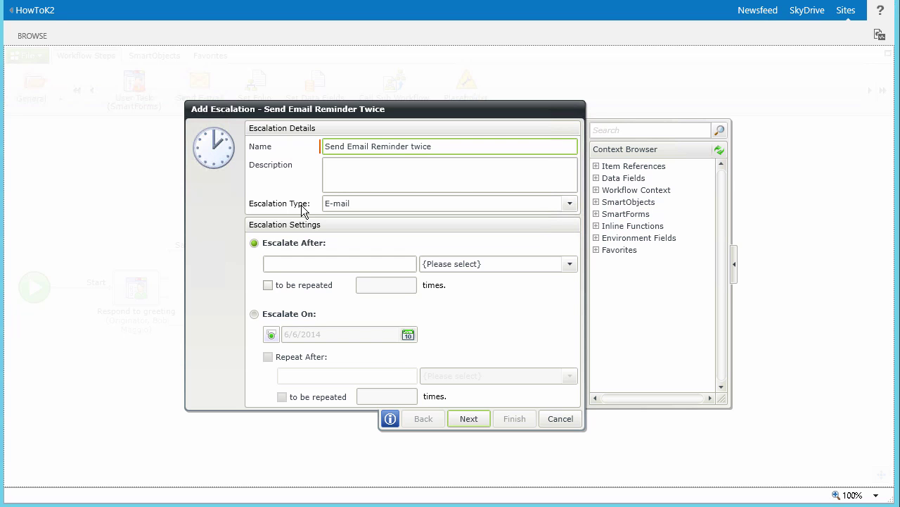
- Set the escalation to fire after 5 Minutes and repeat 2 times, and proceed to its e-mail settings
{"action": "left_click", "coordinate": [309, 261]}
{"action": "type", "text": "5"}
{"action": "left_click", "coordinate": [474, 268]}
{"action": "left_click", "coordinate": [570, 267]}
{"action": "left_click", "coordinate": [454, 297]}
{"action": "left_click", "coordinate": [268, 286]}
{"action": "left_click", "coordinate": [387, 284]}
{"action": "type", "text": "2"}
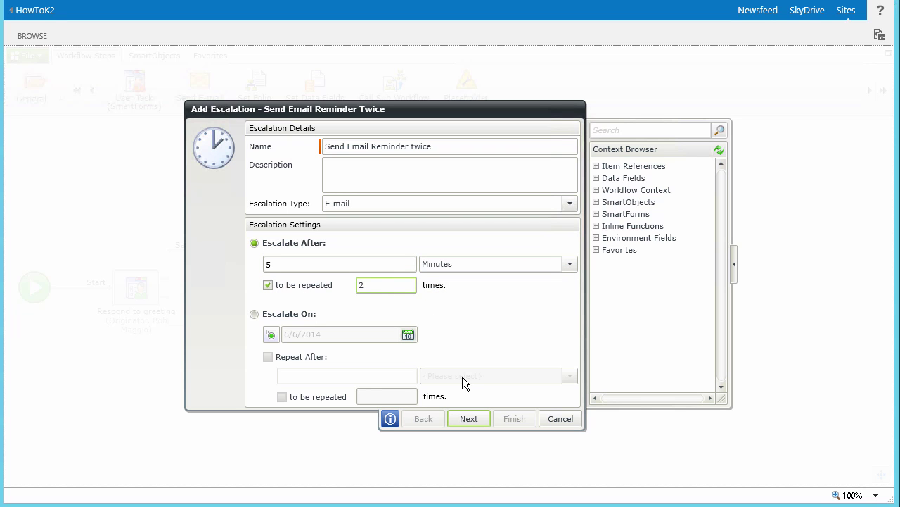
{"action": "left_click", "coordinate": [468, 416]}
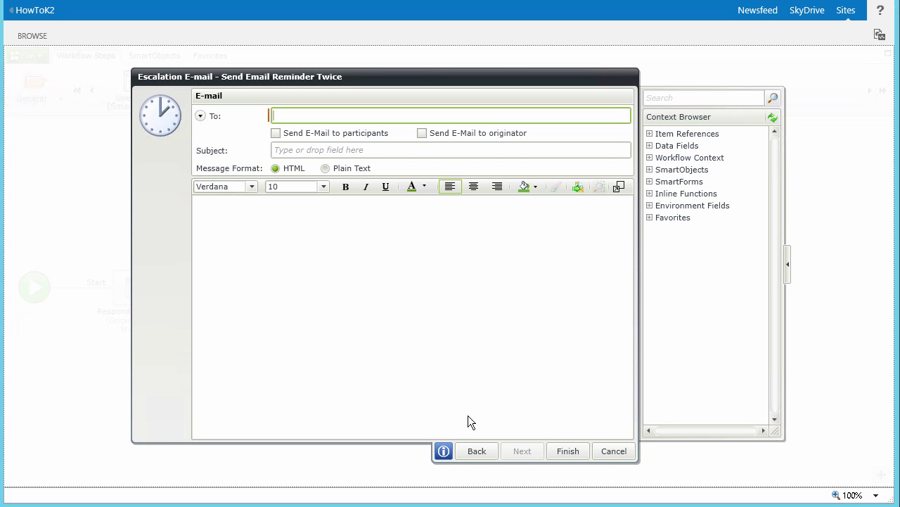
- Send the escalation e-mail to participants with the subject "Reminder: Respond to Greeting"
{"action": "left_click", "coordinate": [276, 134]}
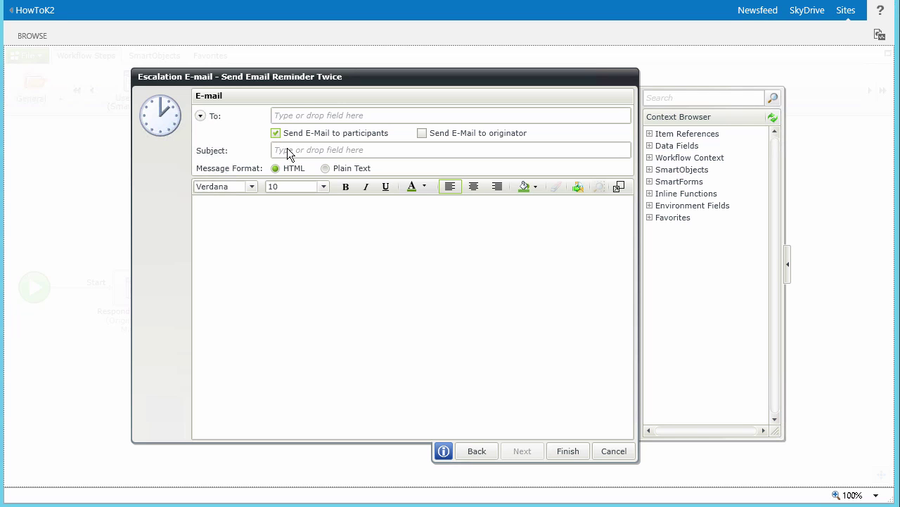
{"action": "left_click", "coordinate": [290, 151]}
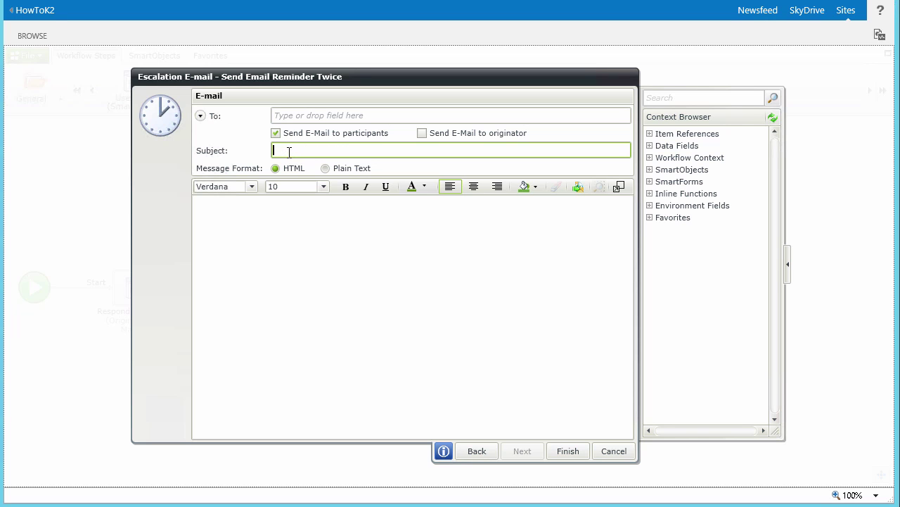
{"action": "type", "text": "Reminder: Respond to Greeting"}
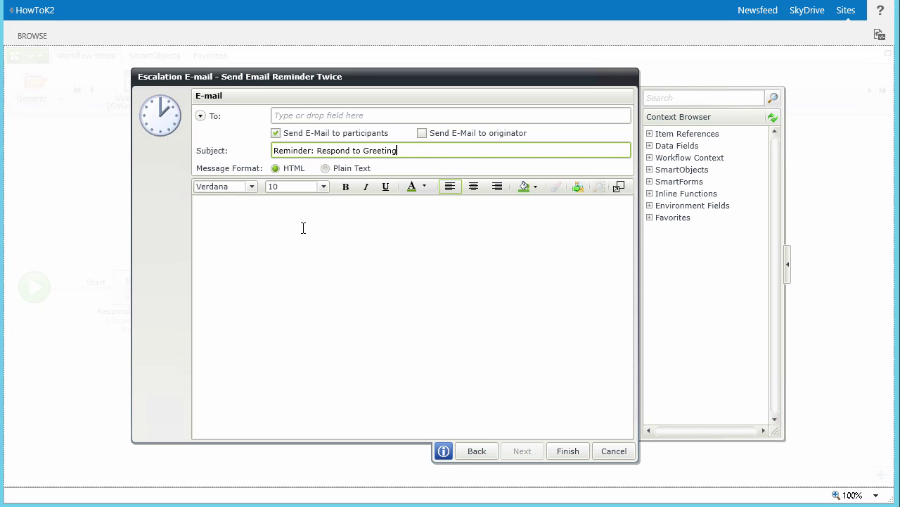
- Write the e-mail body "Hi, please remember to complete this task." followed by Title: and Date Created: lines, separated by blank lines
{"action": "left_click", "coordinate": [221, 208]}
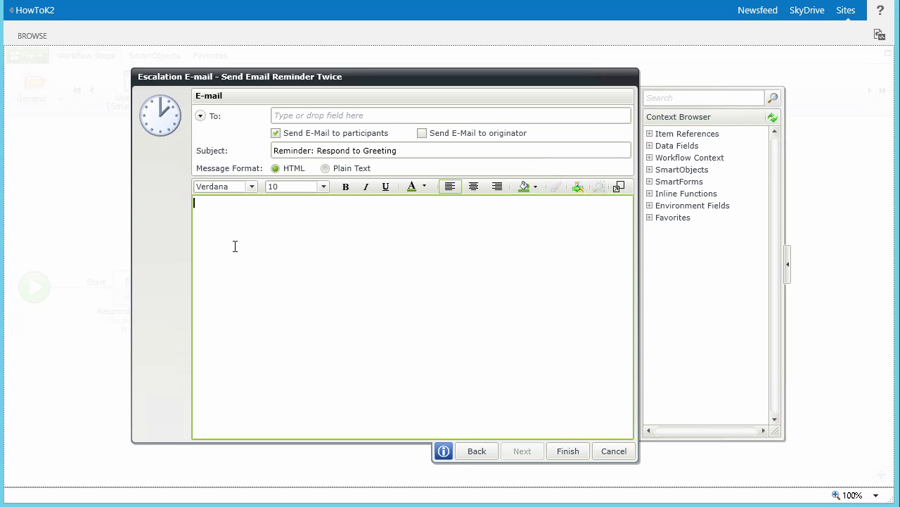
{"action": "type", "text": "Hi, please remember to complete this task. Title:  Date Created:"}
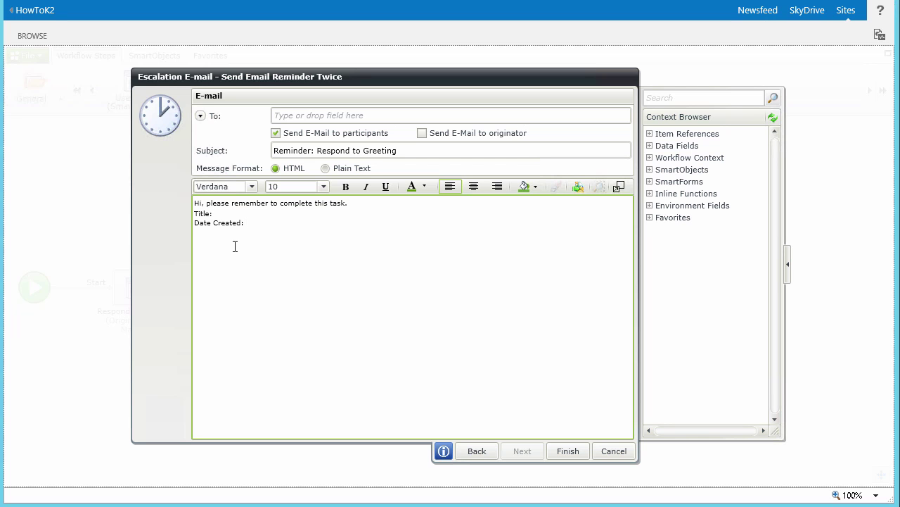
{"action": "key", "text": "Up"}
{"action": "key", "text": "Home"}
{"action": "key", "text": "Return"}
{"action": "key", "text": "Down"}
{"action": "key", "text": "Return"}
- Insert the Hello World item's Title and Created fields after their labels in the e-mail body and save the escalation
{"action": "left_click", "coordinate": [253, 225]}
{"action": "left_click", "coordinate": [649, 134]}
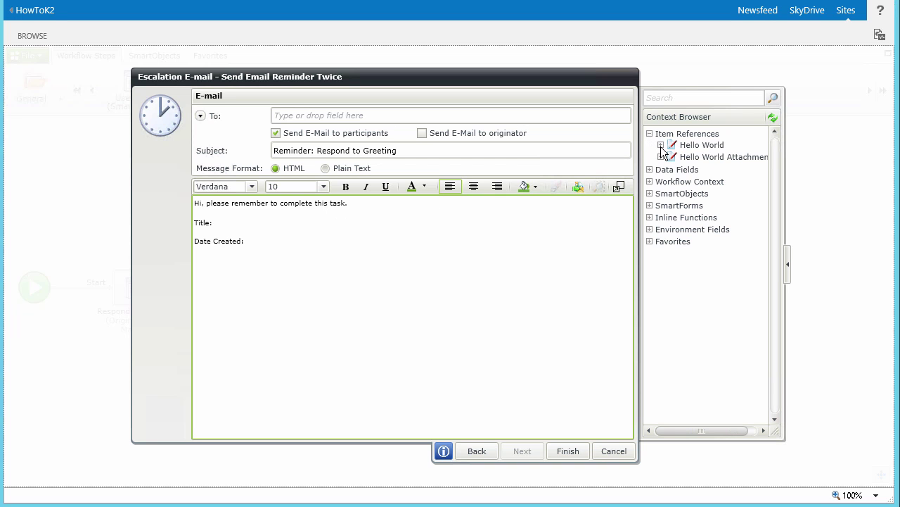
{"action": "left_click", "coordinate": [660, 145]}
{"action": "left_click_drag", "start_coordinate": [693, 159], "coordinate": [234, 229]}
{"action": "left_click_drag", "start_coordinate": [696, 256], "coordinate": [359, 251]}
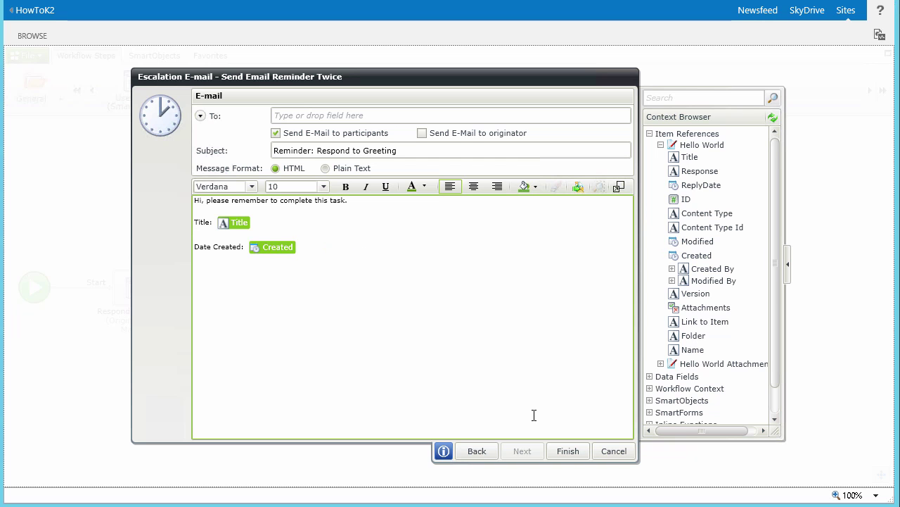
{"action": "left_click", "coordinate": [569, 452]}
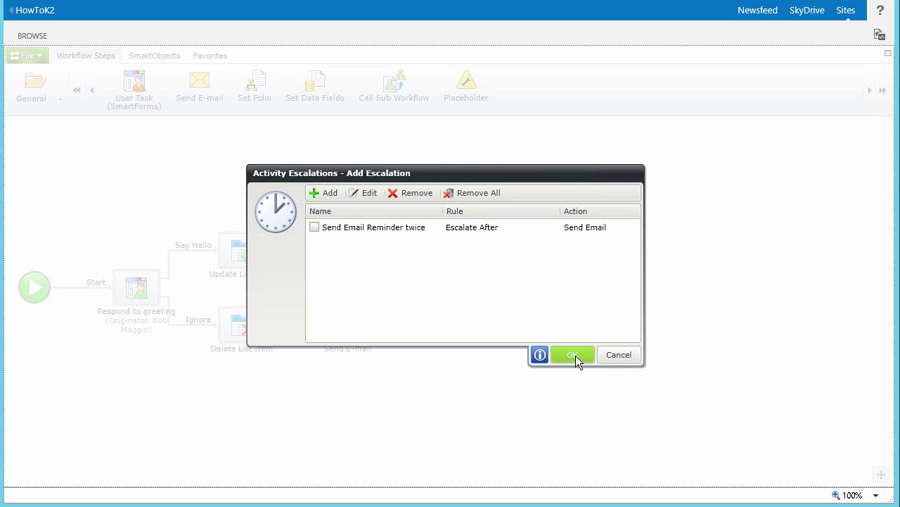
{"action": "left_click", "coordinate": [574, 355]}
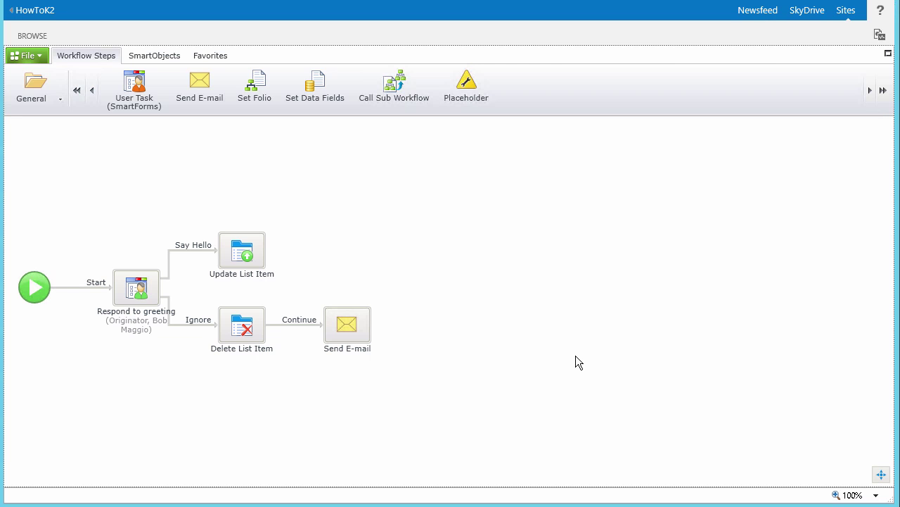
- Change the Respond to greeting task's form to Display Hello World from the HowToK2 site's Hello World list
{"action": "mouse_move", "coordinate": [141, 288]}
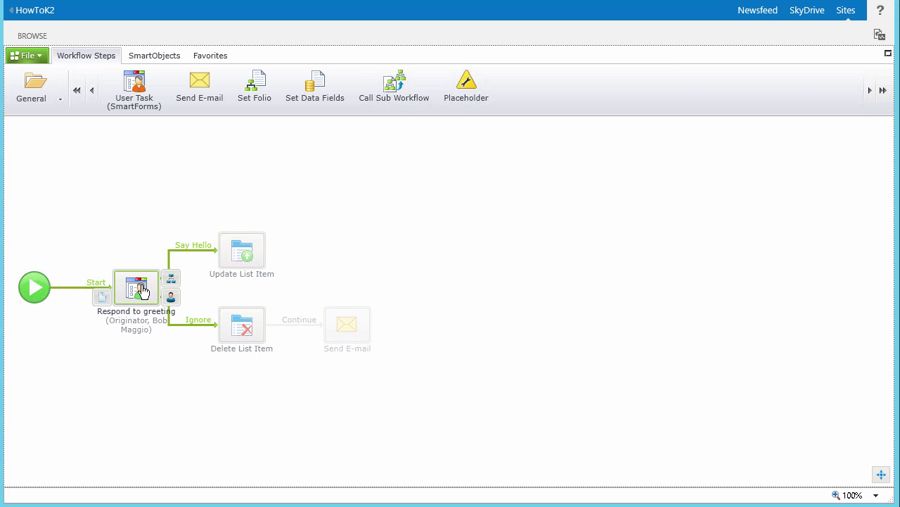
{"action": "double_click", "coordinate": [144, 289]}
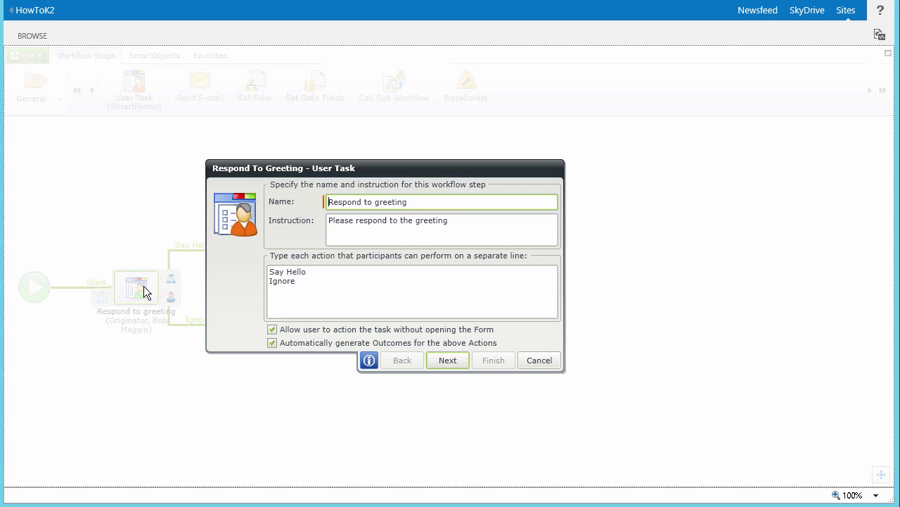
{"action": "left_click", "coordinate": [446, 359]}
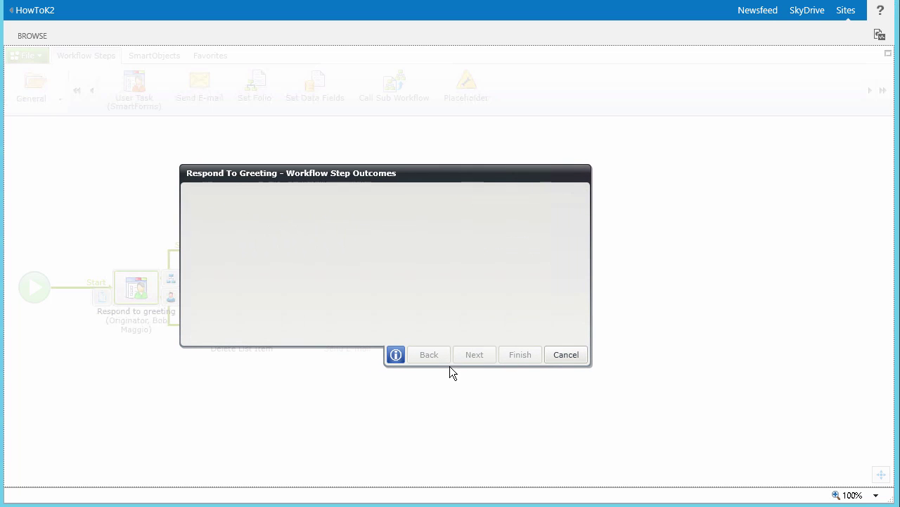
{"action": "left_click", "coordinate": [472, 357]}
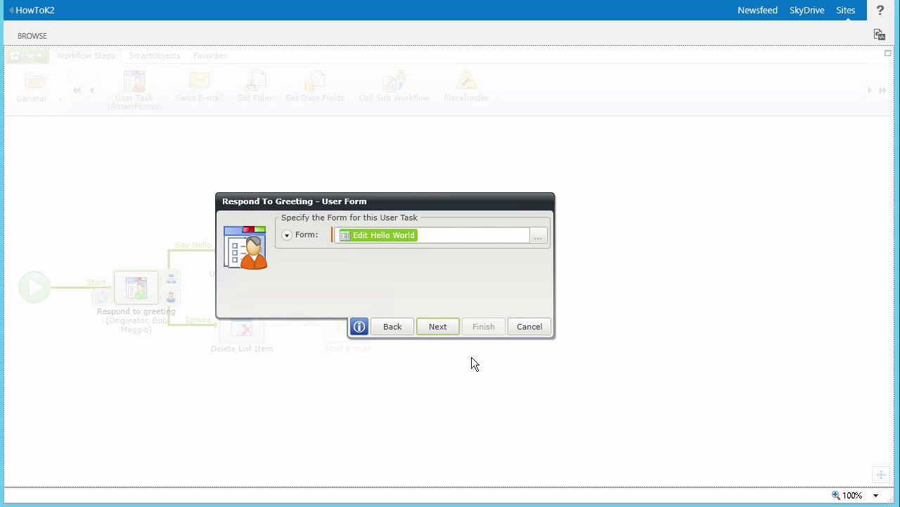
{"action": "left_click", "coordinate": [538, 235]}
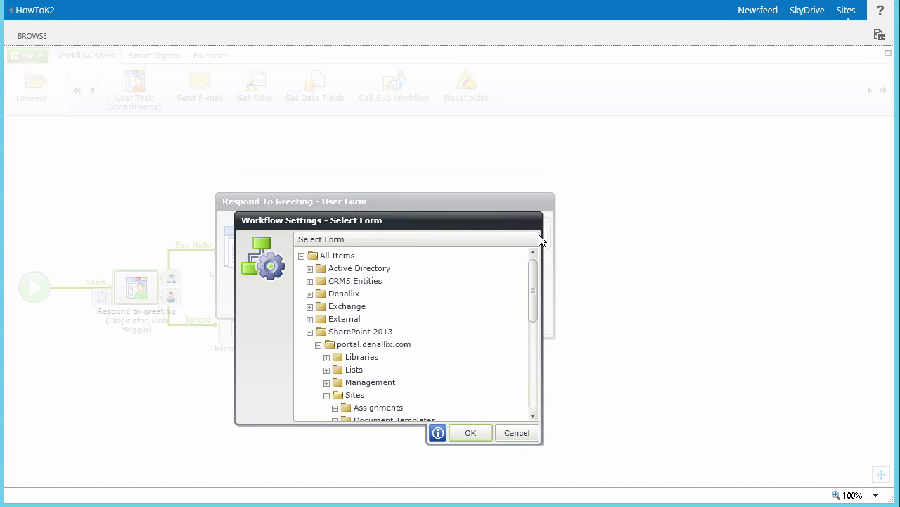
{"action": "left_click_drag", "start_coordinate": [536, 261], "coordinate": [538, 324]}
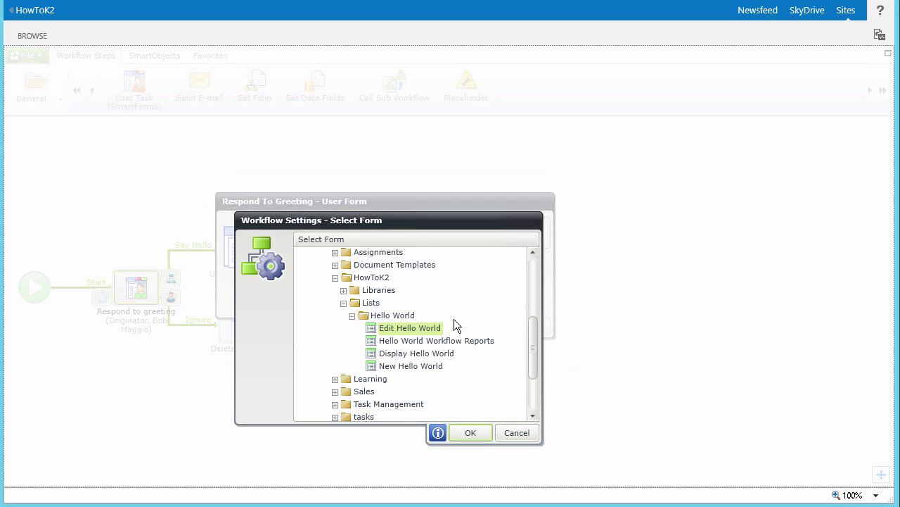
{"action": "left_click", "coordinate": [437, 356]}
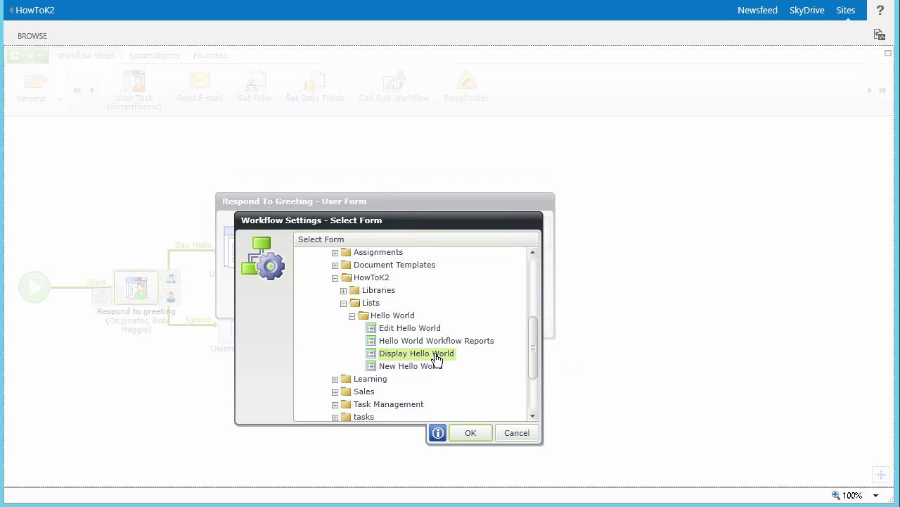
{"action": "left_click", "coordinate": [470, 431]}
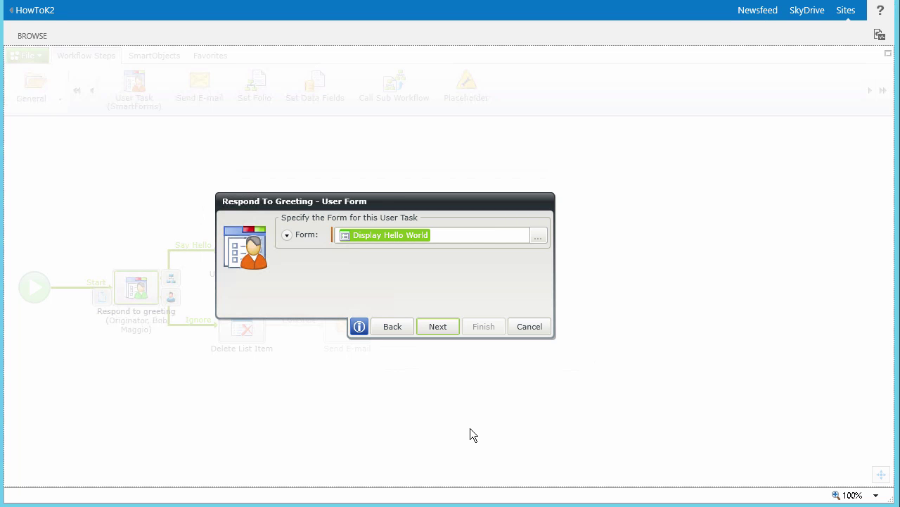
- Expand the task's form settings and name the new state "Workflow User Task"
{"action": "left_click", "coordinate": [286, 236]}
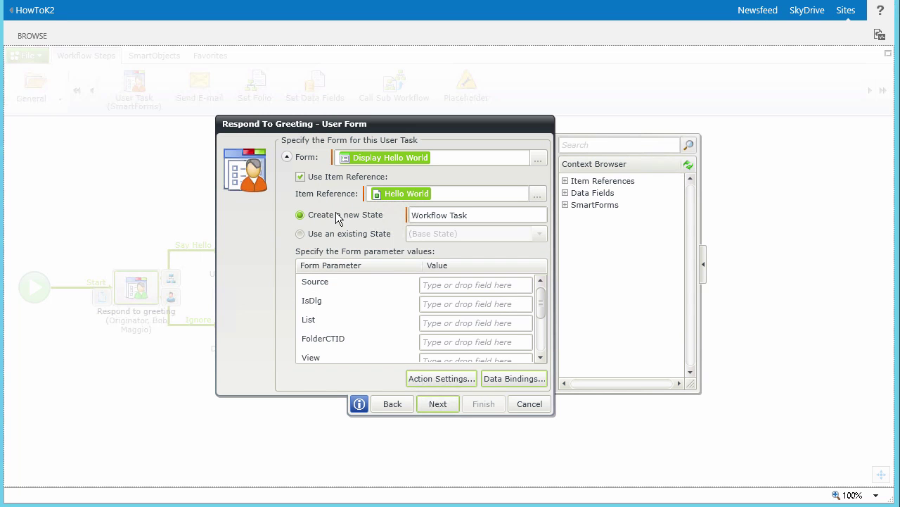
{"action": "left_click", "coordinate": [450, 216]}
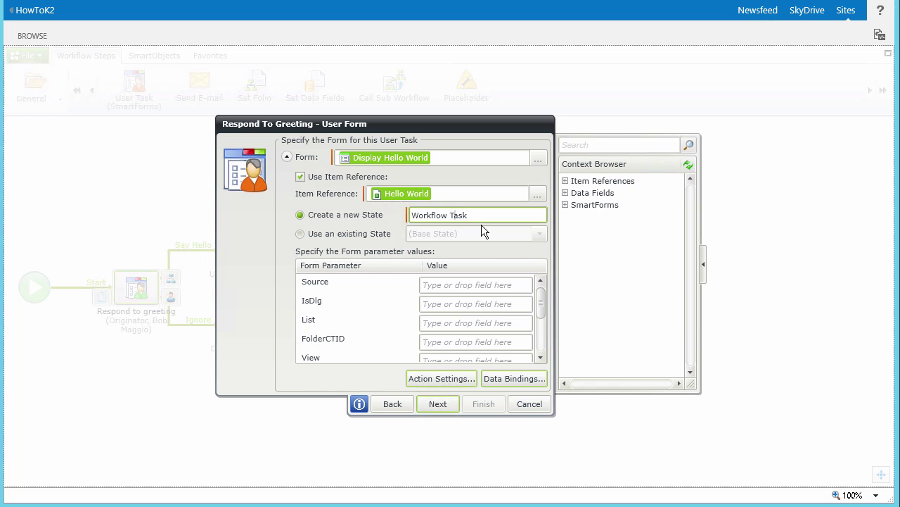
{"action": "type", "text": "User"}
- Configure the action settings with the workflow view at the bottom of the form and the after-submit message "You completed the task. Thank you"
{"action": "left_click", "coordinate": [458, 380]}
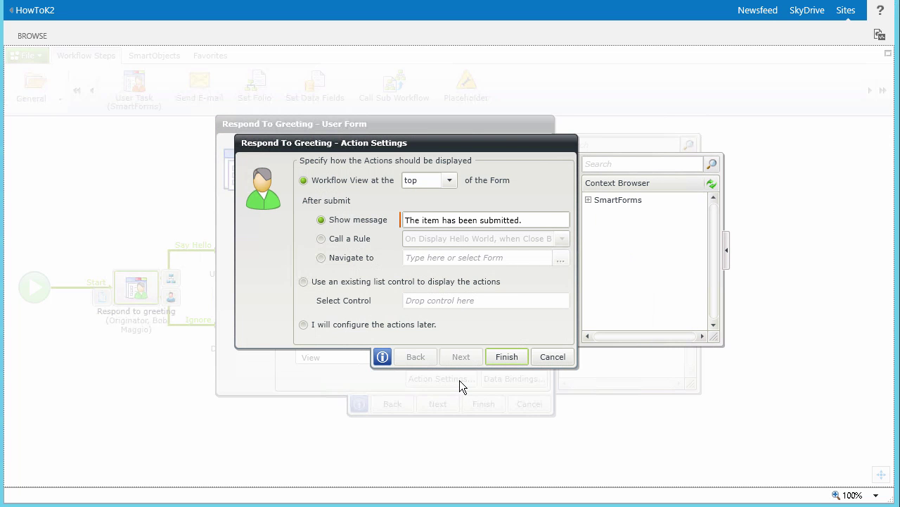
{"action": "left_click", "coordinate": [449, 183]}
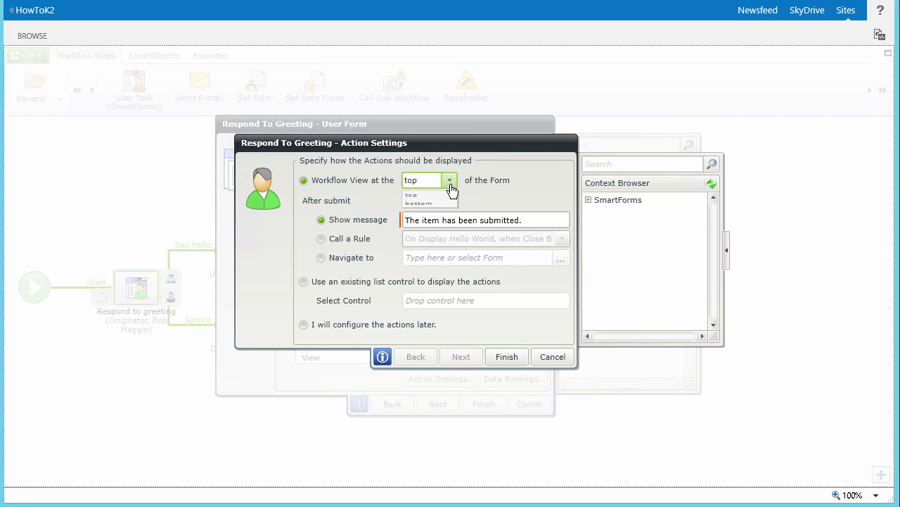
{"action": "left_click", "coordinate": [442, 213]}
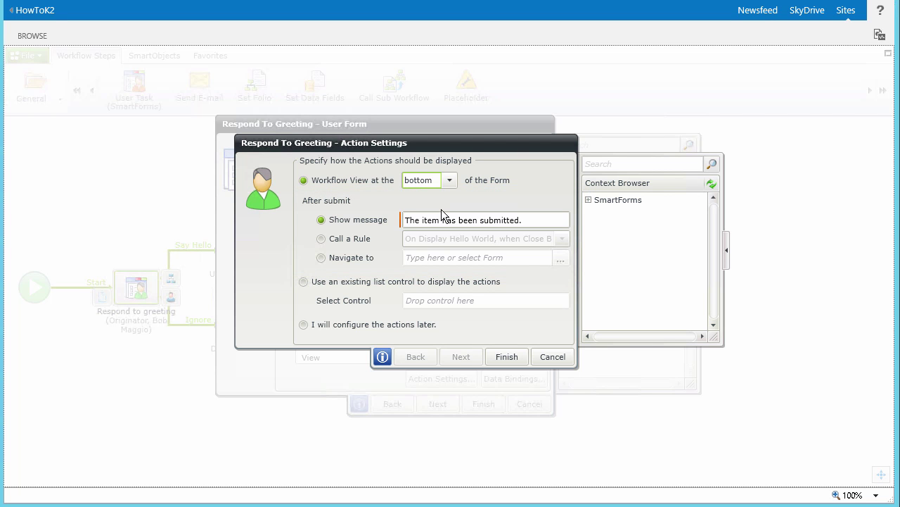
{"action": "left_click", "coordinate": [533, 220]}
{"action": "left_click_drag", "start_coordinate": [533, 219], "coordinate": [382, 223]}
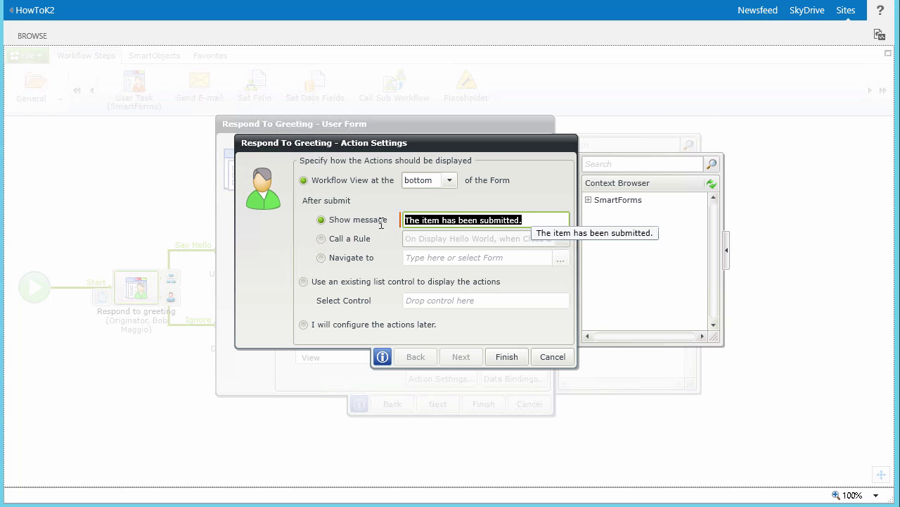
{"action": "type", "text": "You completed the task. Thank you"}
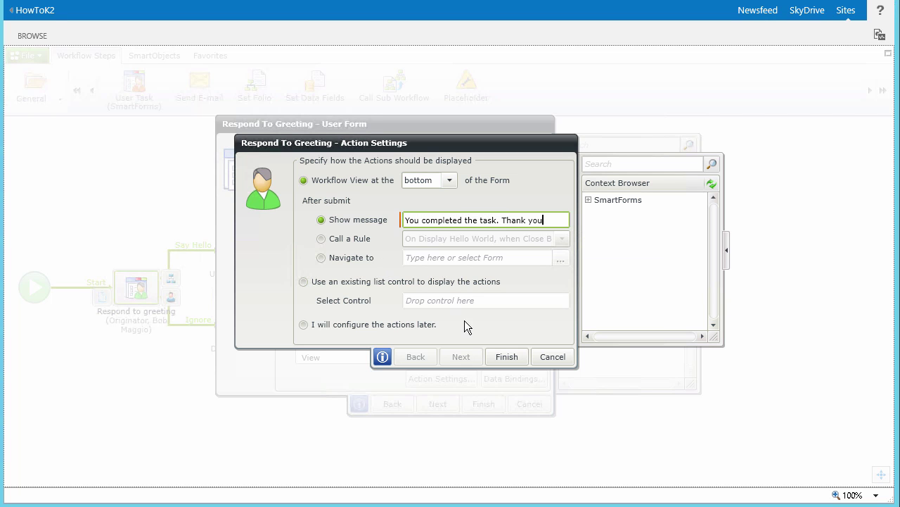
{"action": "left_click", "coordinate": [516, 356]}
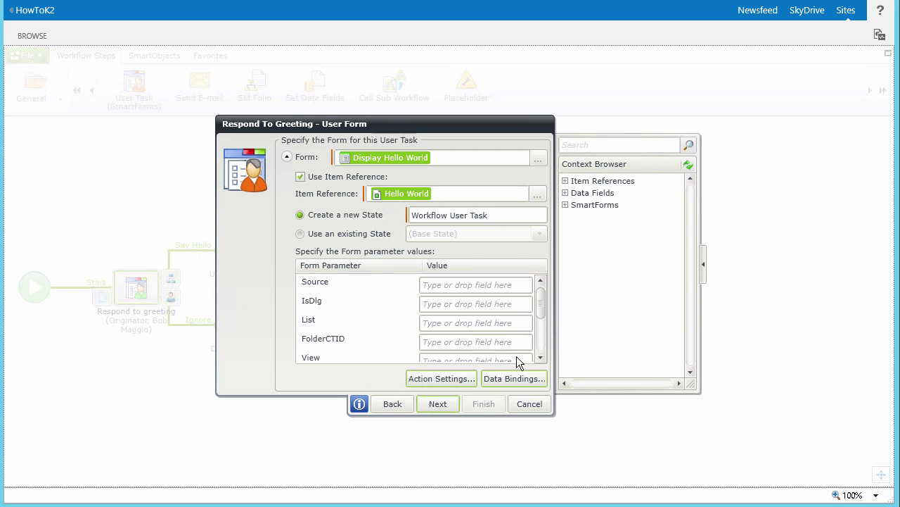
- Set the rule that opens the work item to "When Display Hello World executed Initialize"
{"action": "left_click", "coordinate": [447, 407]}
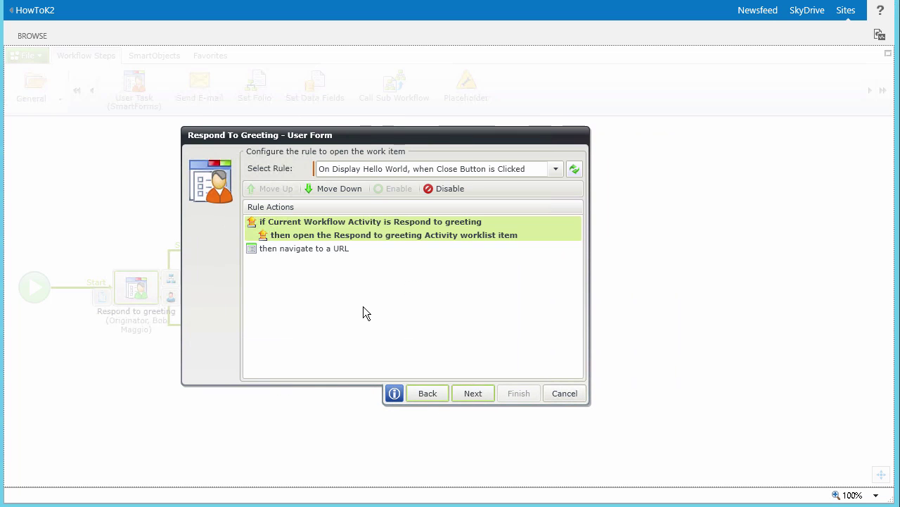
{"action": "left_click", "coordinate": [556, 170]}
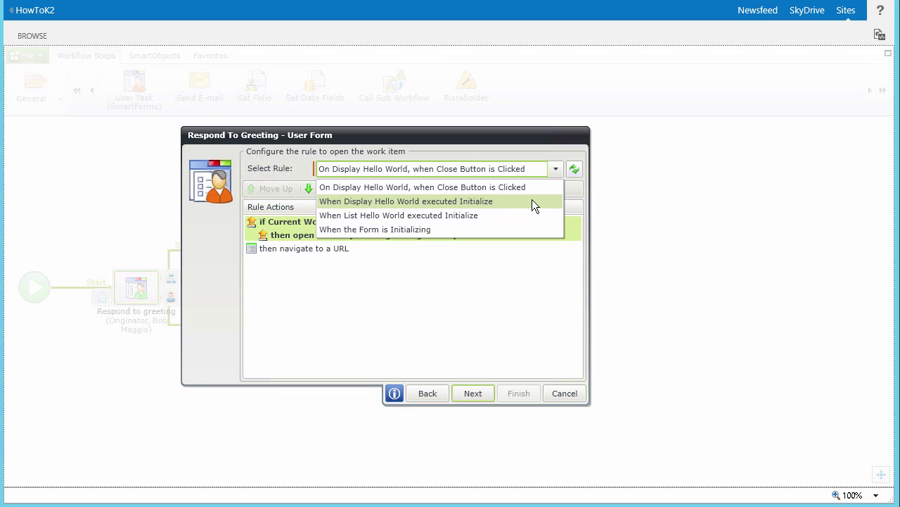
{"action": "left_click", "coordinate": [533, 202]}
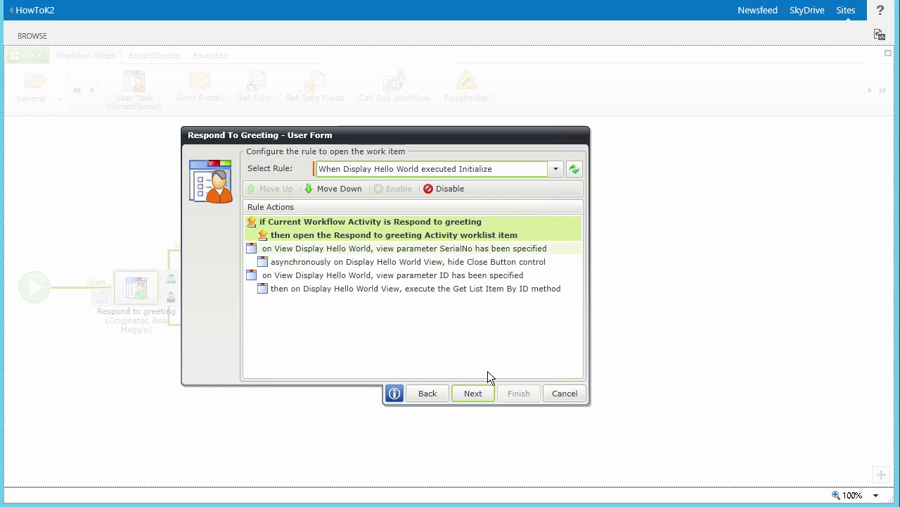
- Finish the Respond to greeting task's configuration with its existing participants, and deploy the workflow, exiting the designer
{"action": "left_click", "coordinate": [479, 391]}
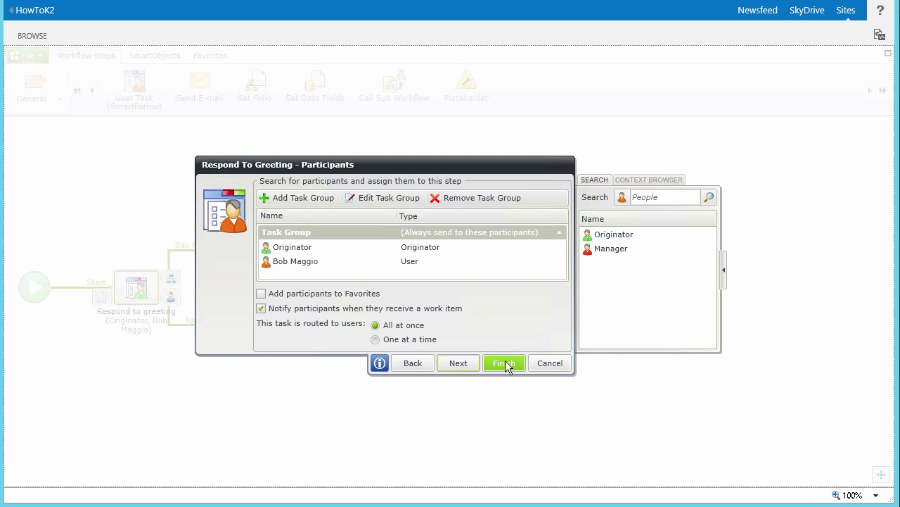
{"action": "left_click", "coordinate": [507, 364]}
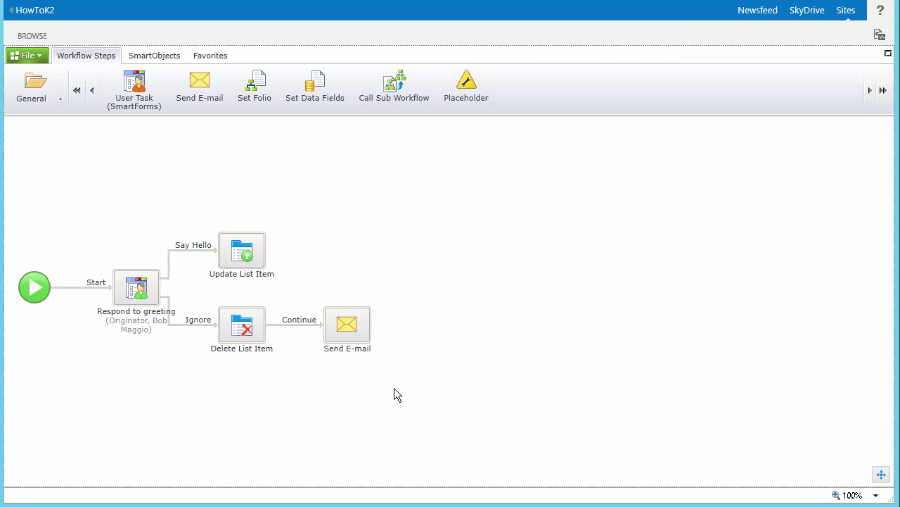
{"action": "left_click", "coordinate": [28, 55]}
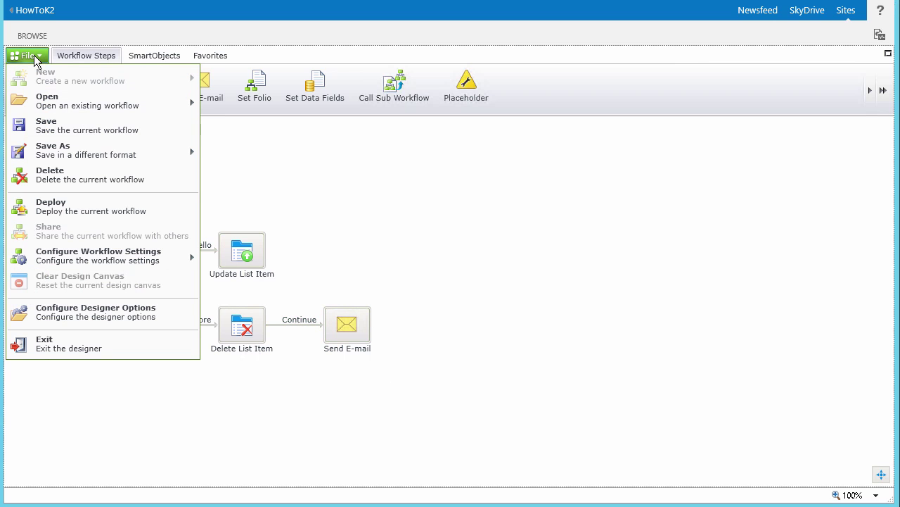
{"action": "left_click", "coordinate": [115, 205]}
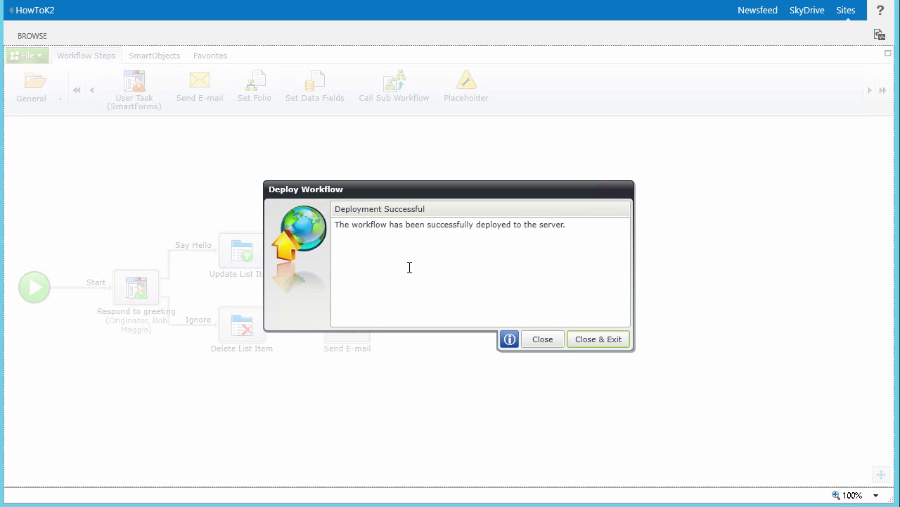
{"action": "left_click", "coordinate": [581, 338]}
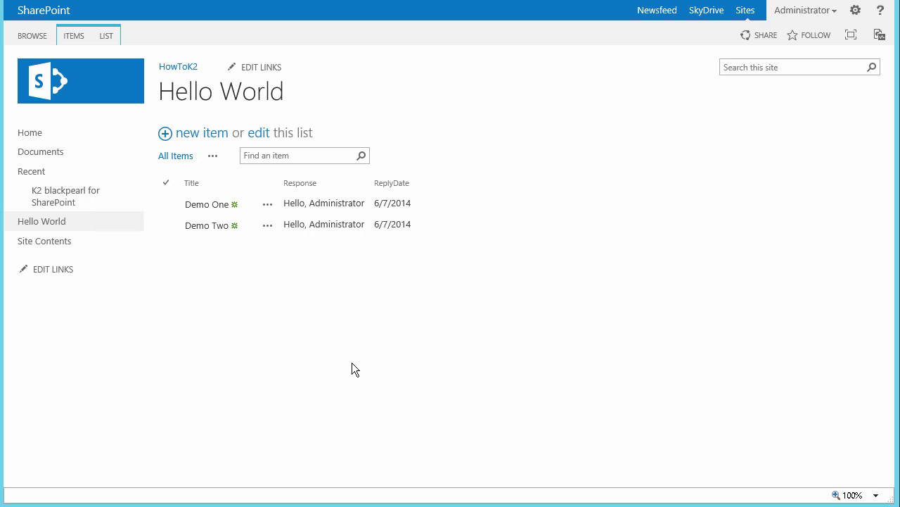
- Add a new item titled "Version 2 Test 1" to the Hello World list and dismiss the success notice
{"action": "left_click", "coordinate": [209, 135]}
{"action": "left_click", "coordinate": [317, 174]}
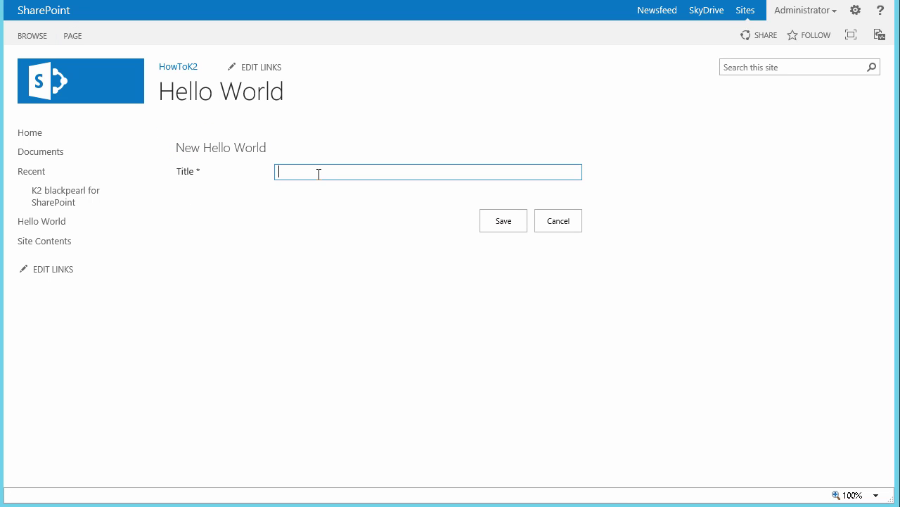
{"action": "type", "text": "Version 2 Test 1"}
{"action": "left_click", "coordinate": [391, 249]}
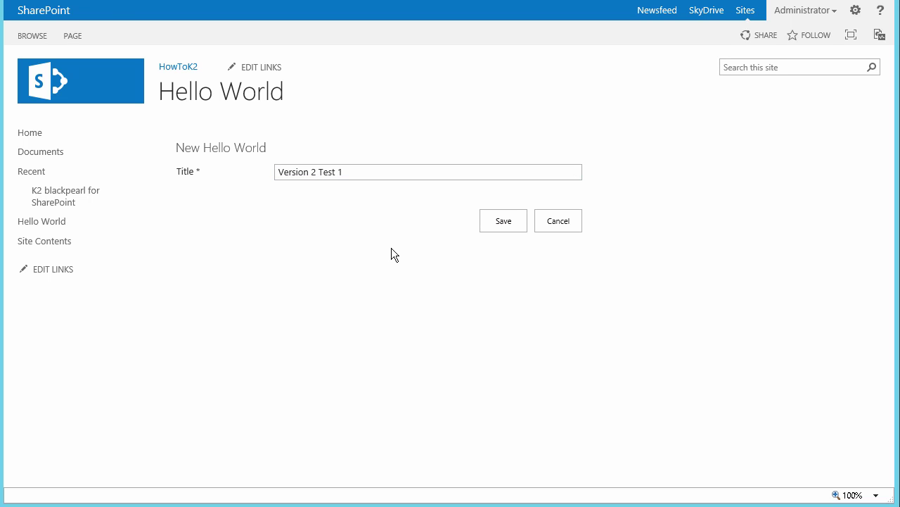
{"action": "left_click", "coordinate": [485, 227]}
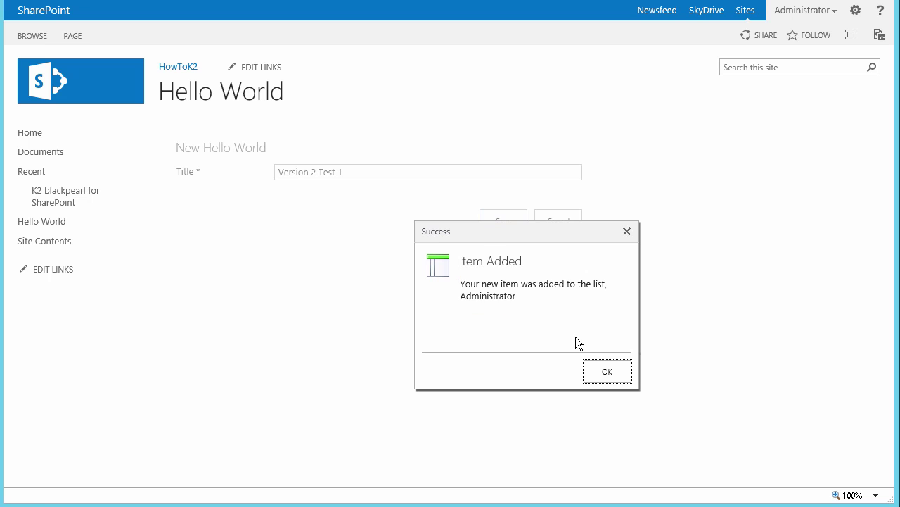
{"action": "left_click", "coordinate": [591, 370]}
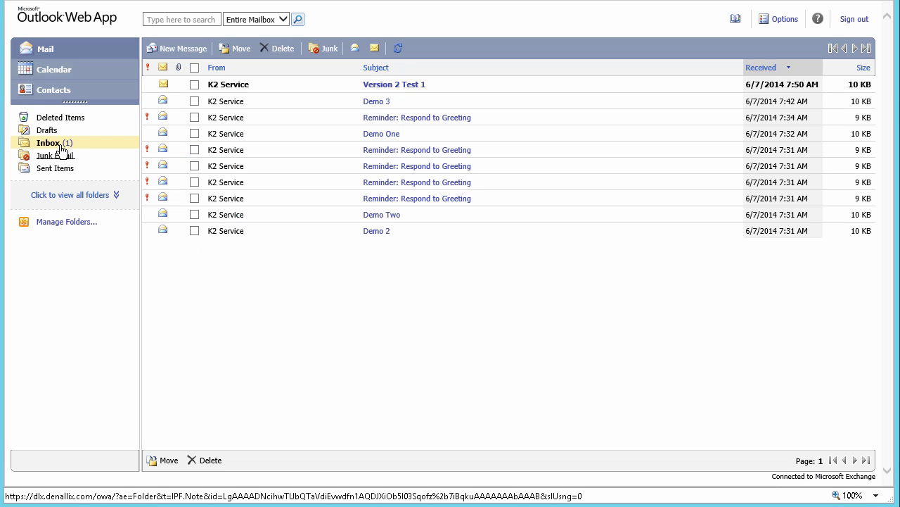
- Switch to Outlook Web App, refresh the inbox and read the newest "Reminder: Respond to Greeting" e-mail
{"action": "left_click", "coordinate": [61, 148]}
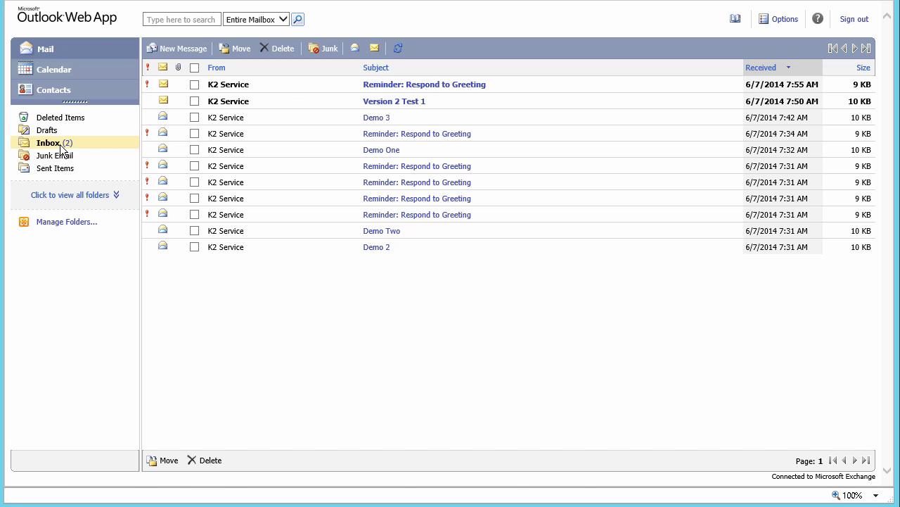
{"action": "left_click", "coordinate": [408, 85]}
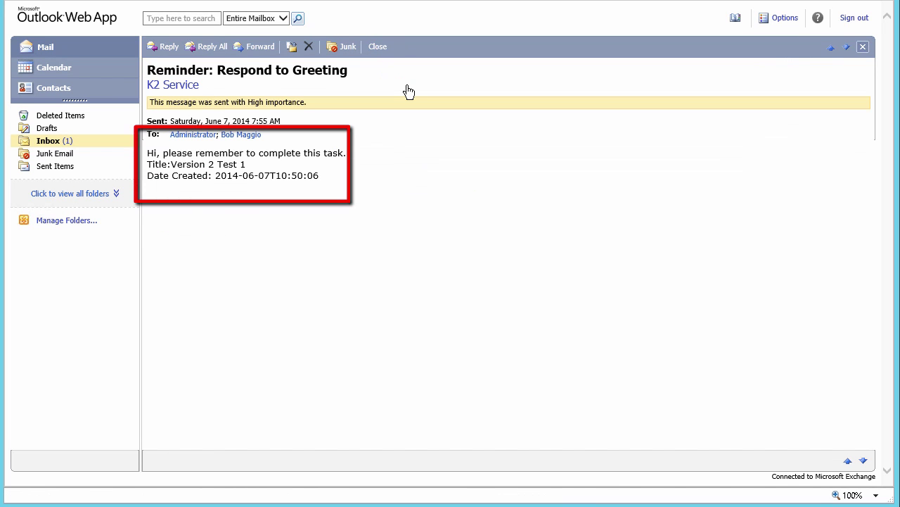
{"action": "left_click", "coordinate": [43, 142]}
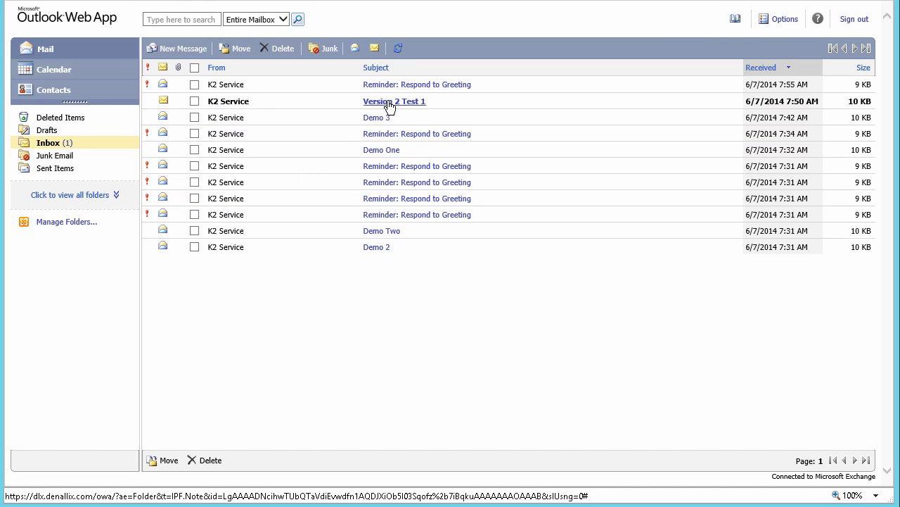
- Open the worklist item from the Version 2 Test 1 e-mail and show the form's Hello World list items
{"action": "left_click", "coordinate": [390, 103]}
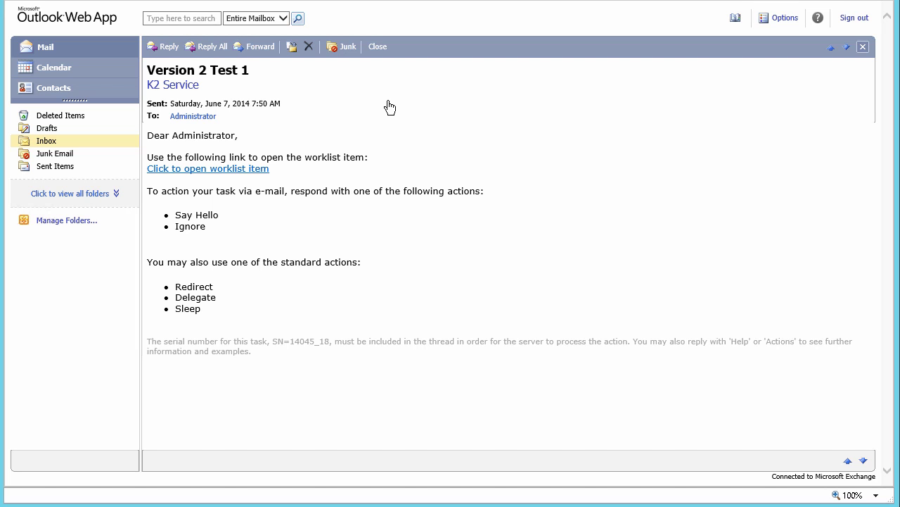
{"action": "left_click", "coordinate": [229, 169]}
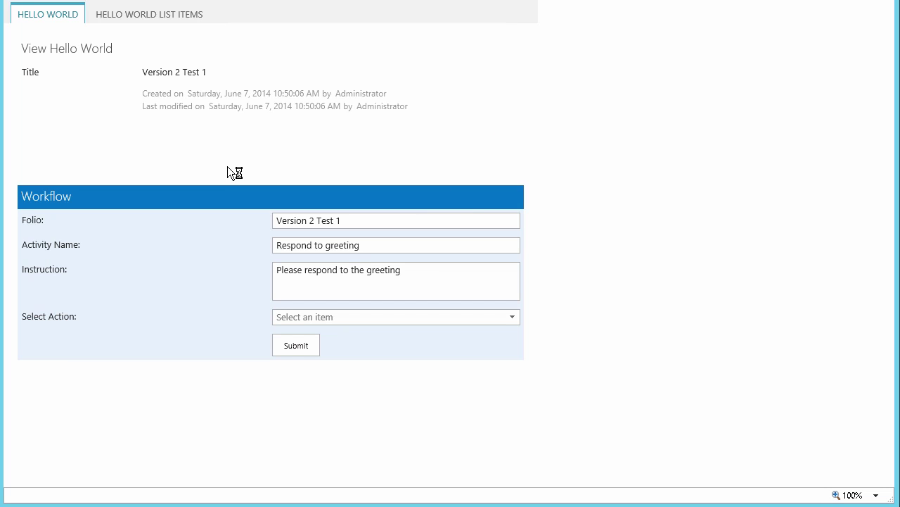
{"action": "left_click", "coordinate": [181, 26]}
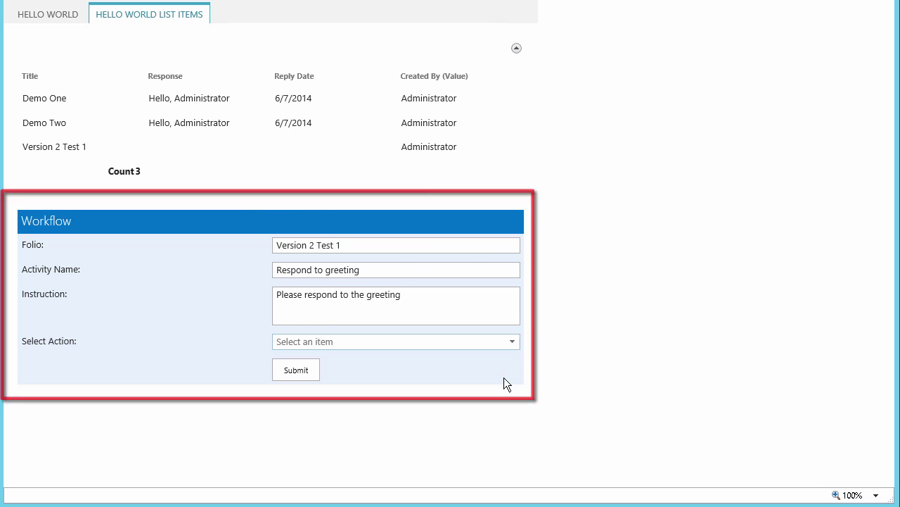
- Submit the Respond to greeting task with the action Say Hello and refresh the Hello World list in SharePoint
{"action": "left_click", "coordinate": [513, 343]}
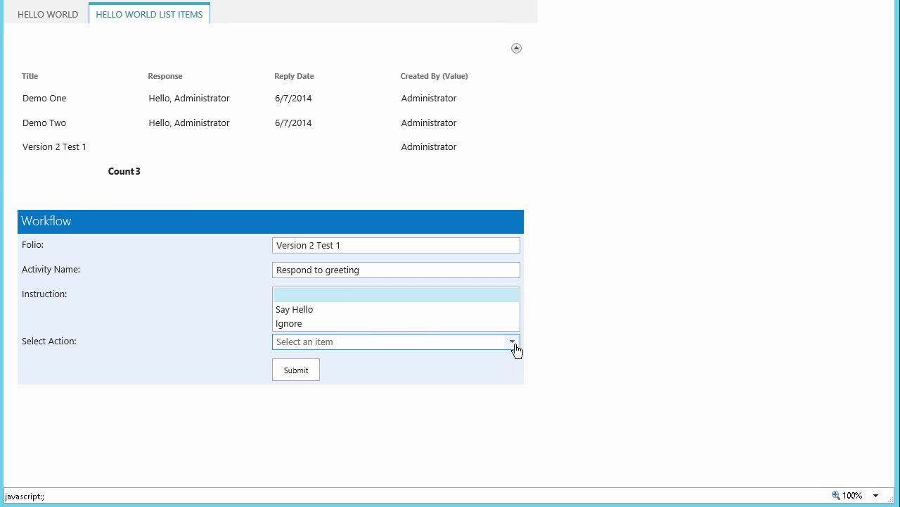
{"action": "left_click", "coordinate": [332, 307]}
{"action": "left_click", "coordinate": [294, 379]}
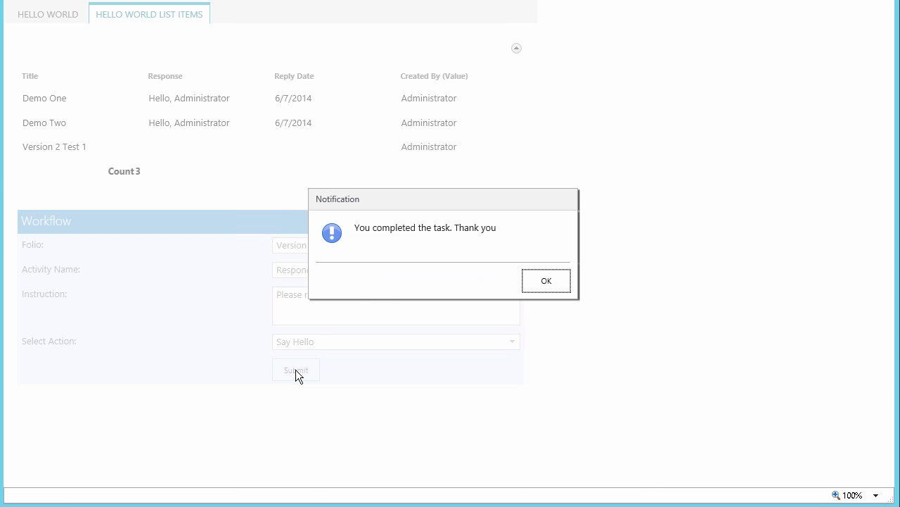
{"action": "left_click", "coordinate": [526, 285]}
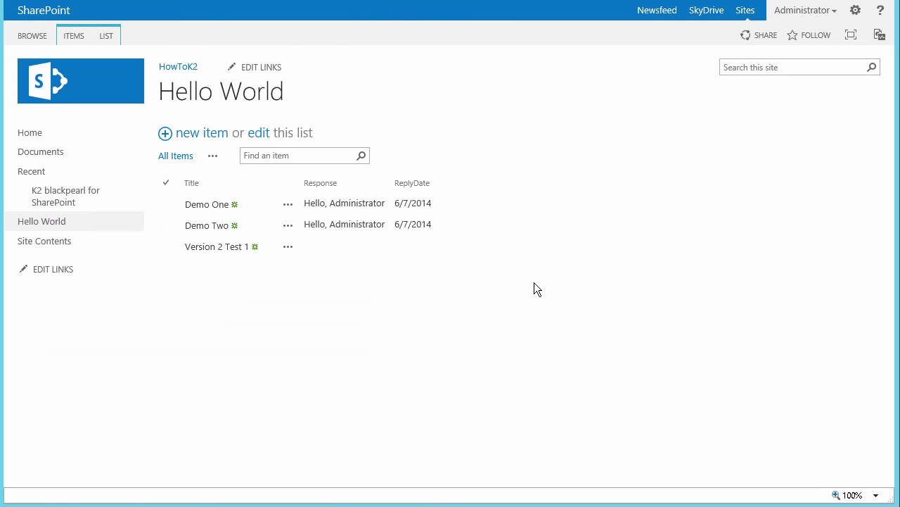
{"action": "right_click", "coordinate": [467, 267]}
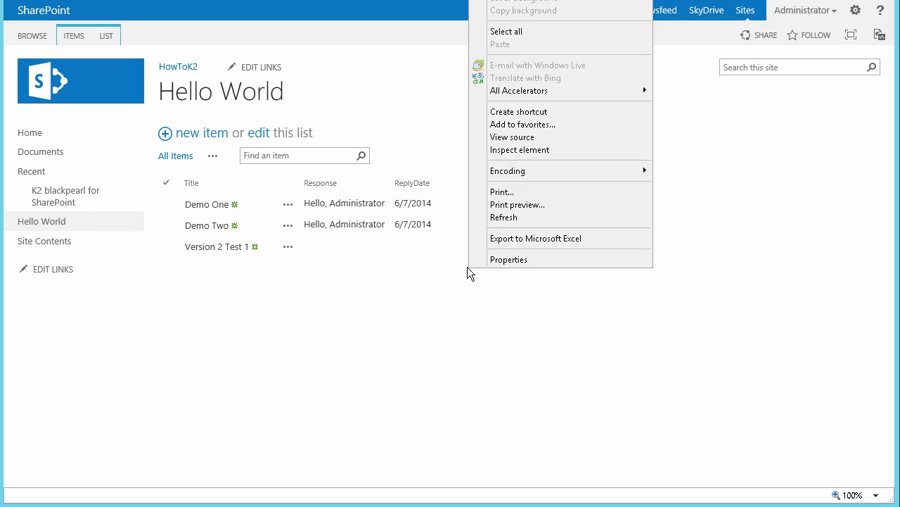
{"action": "left_click", "coordinate": [496, 219]}
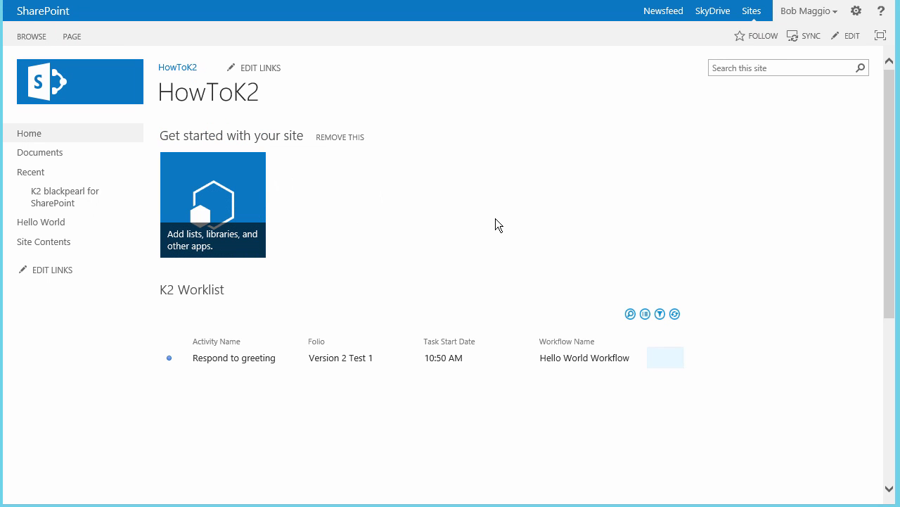
- Complete the Version 2 Test 1 task with Say Hello from the second participant's K2 Worklist, and refresh the administrator's Hello World list
{"action": "left_click", "coordinate": [555, 359]}
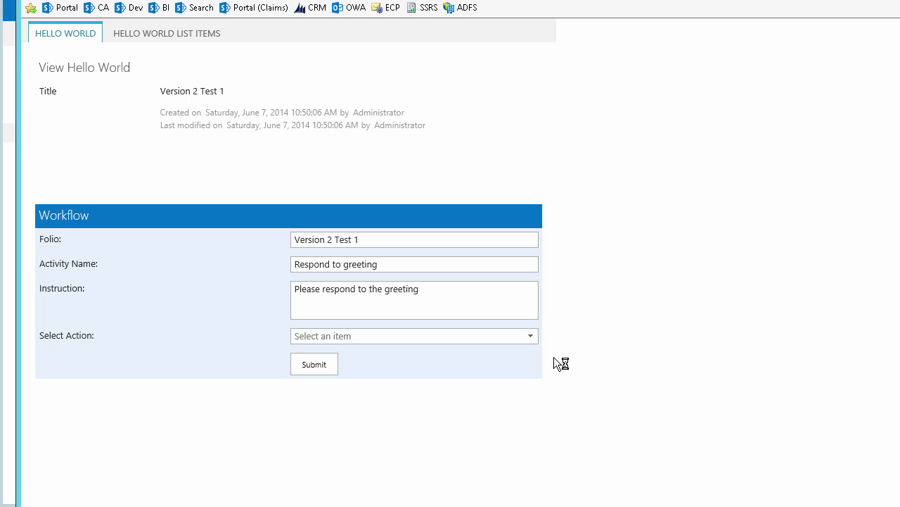
{"action": "left_click", "coordinate": [456, 340]}
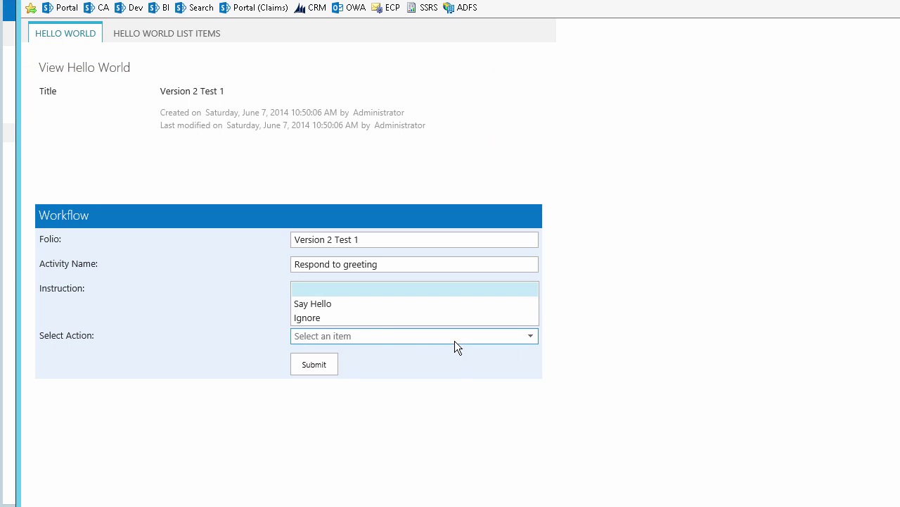
{"action": "left_click", "coordinate": [311, 304]}
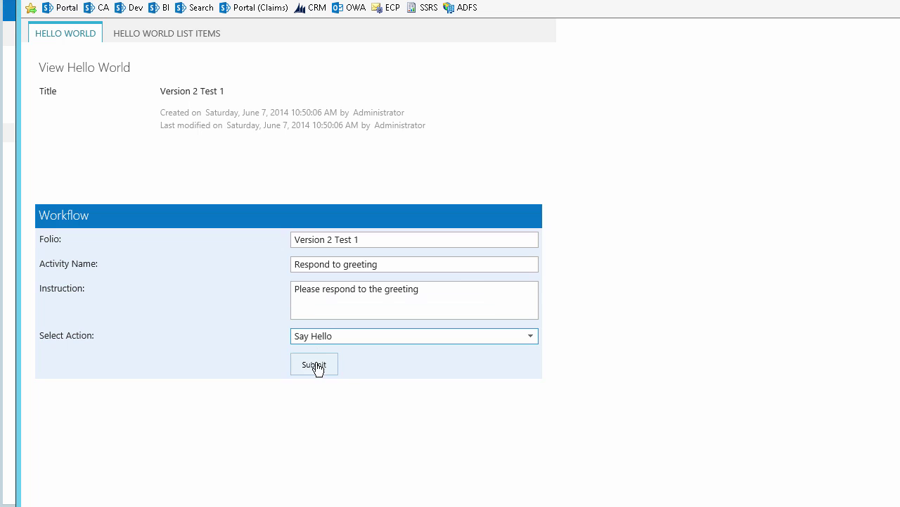
{"action": "left_click", "coordinate": [316, 364]}
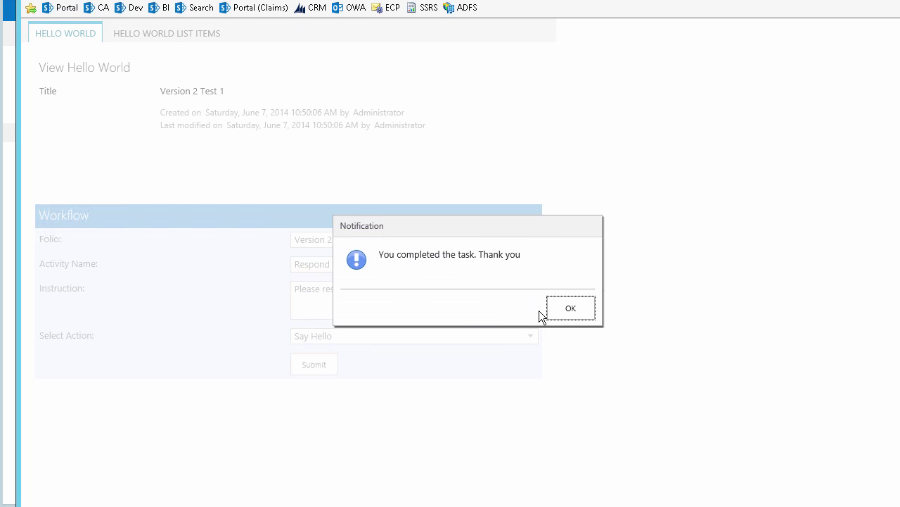
{"action": "left_click", "coordinate": [556, 309]}
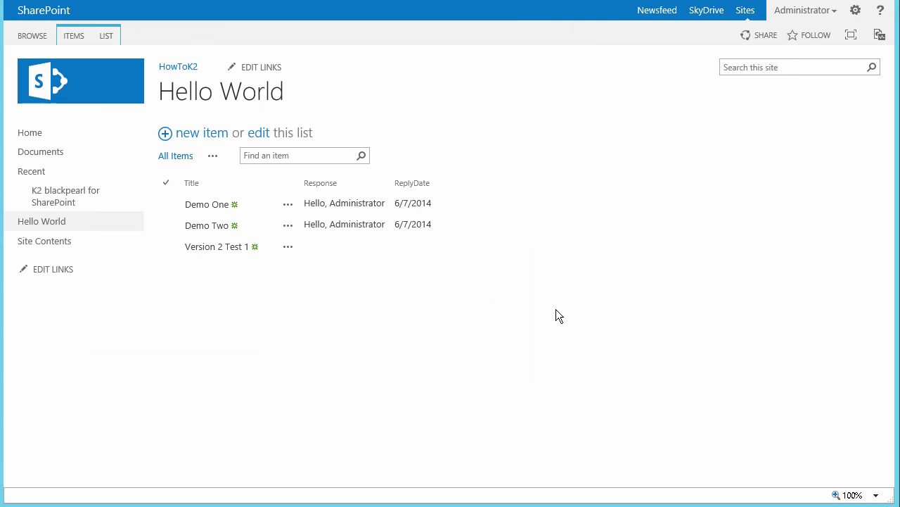
{"action": "right_click", "coordinate": [556, 310]}
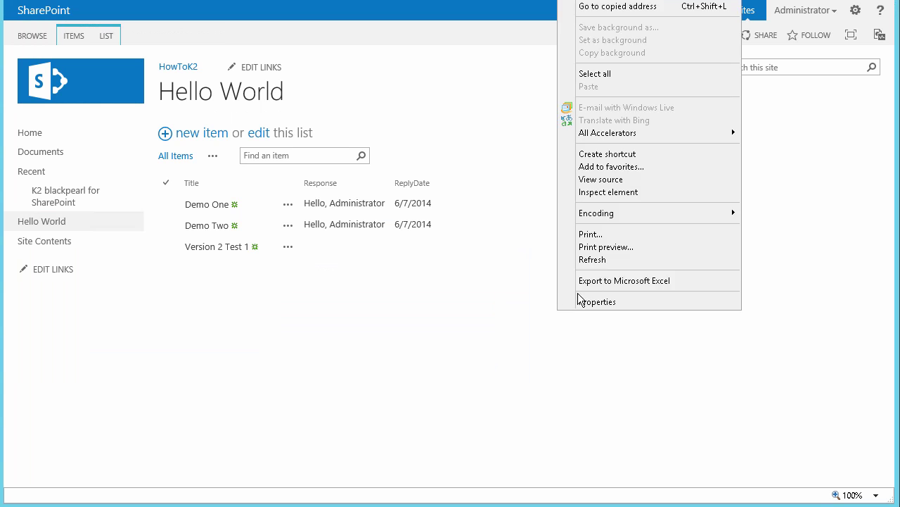
{"action": "left_click", "coordinate": [589, 259]}
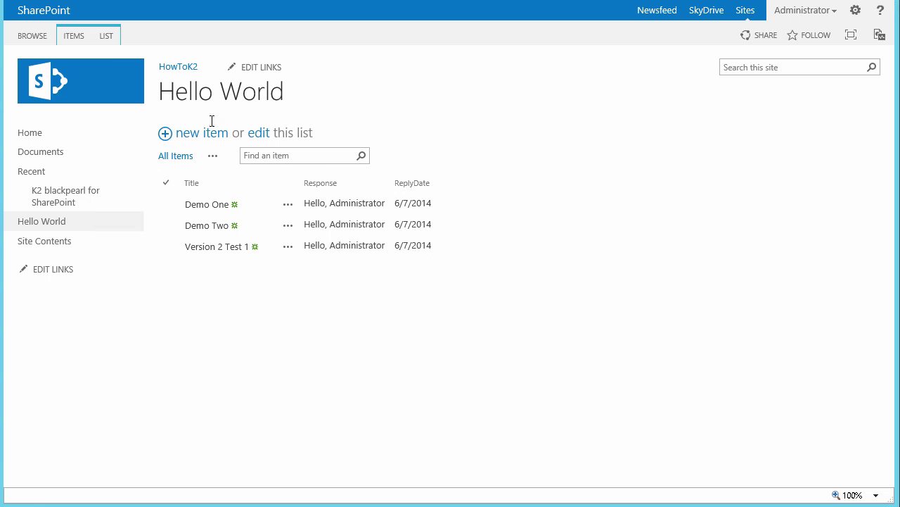
- Open the Hello World list's K2 report and drill down to the activity instances of the Version 2 Test 1 workflow instance
{"action": "left_click", "coordinate": [109, 38]}
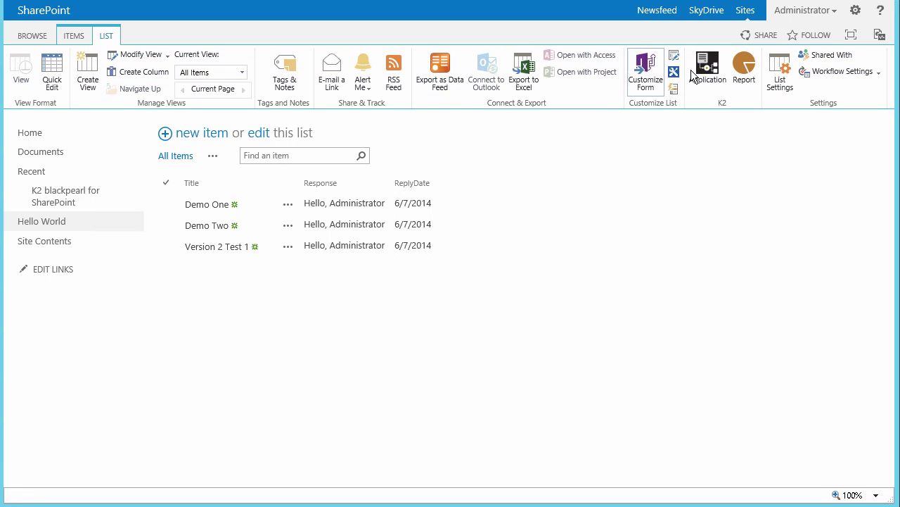
{"action": "left_click", "coordinate": [744, 70]}
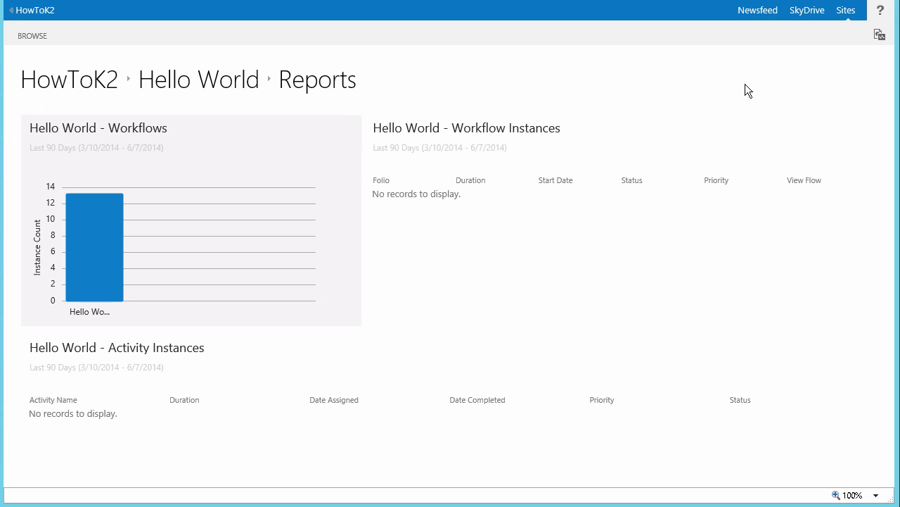
{"action": "mouse_move", "coordinate": [104, 251]}
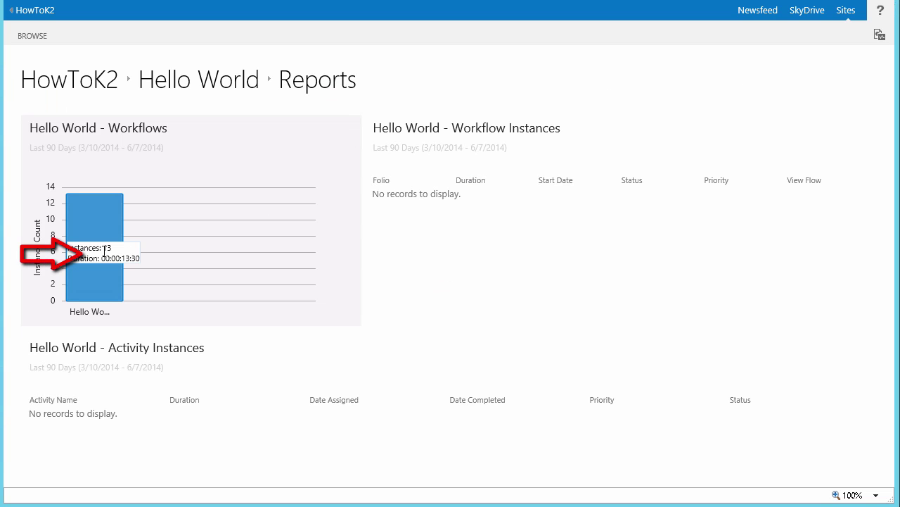
{"action": "left_click", "coordinate": [100, 221]}
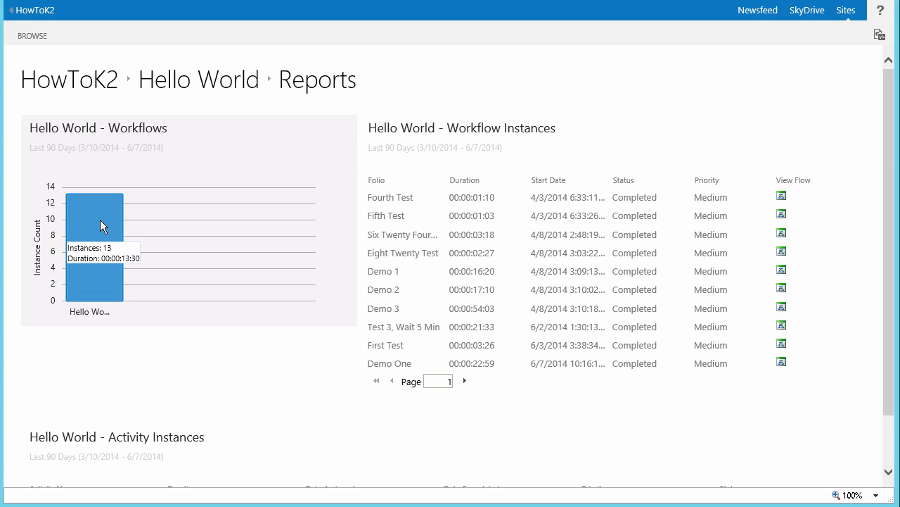
{"action": "left_click", "coordinate": [465, 381]}
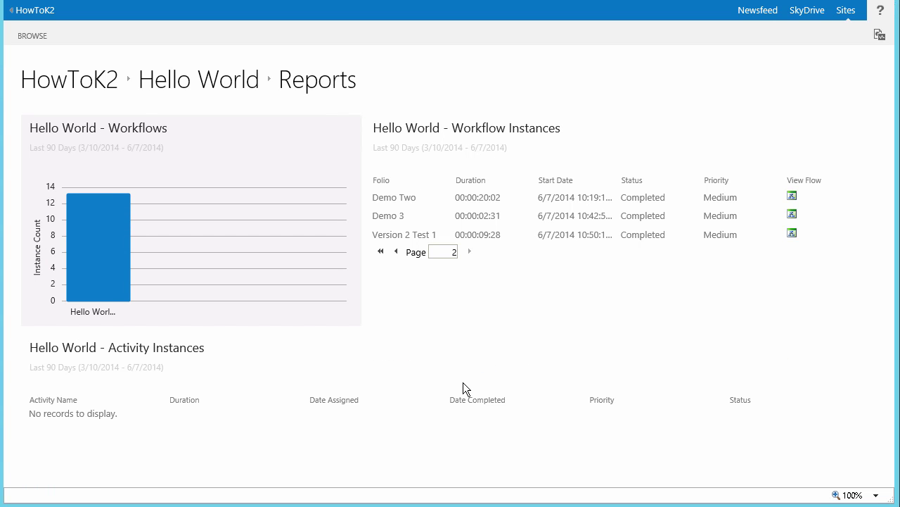
{"action": "left_click", "coordinate": [599, 236]}
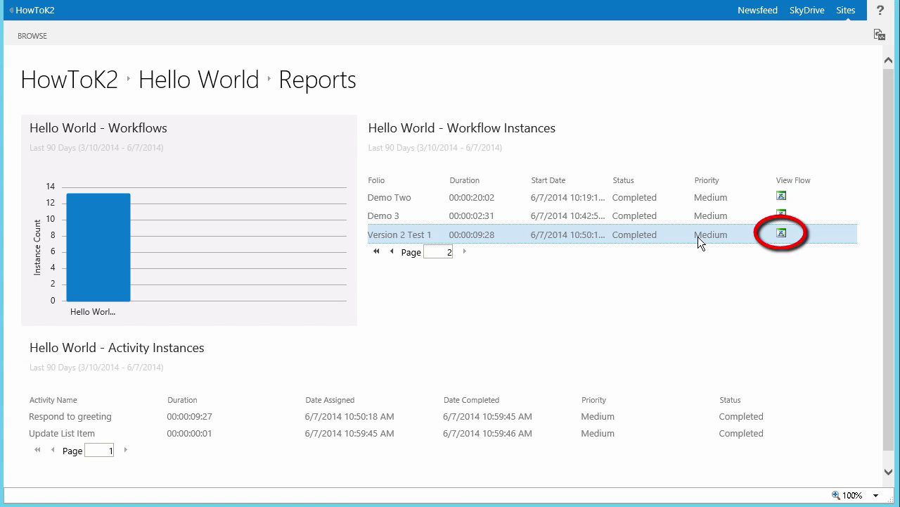
- Open the View Flow of the Version 2 Test 1 instance and examine the participants of the Respond to greeting activity
{"action": "left_click", "coordinate": [781, 235]}
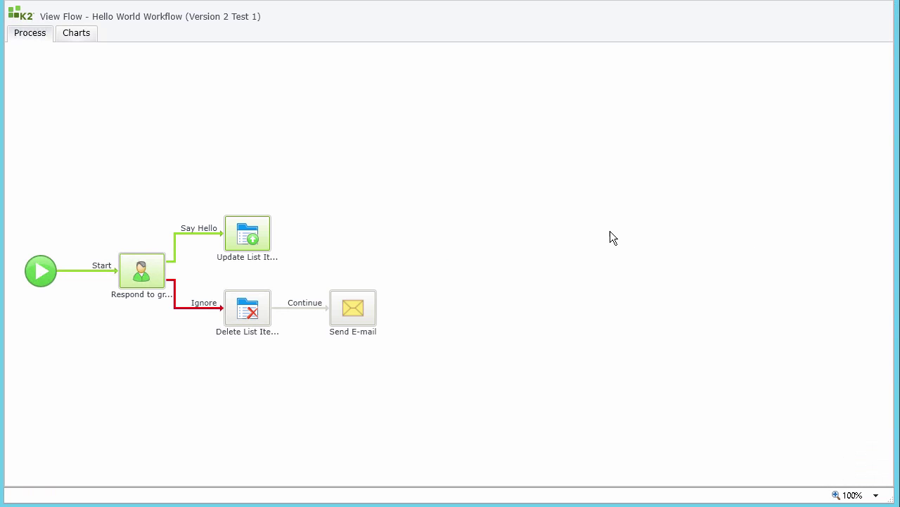
{"action": "left_click", "coordinate": [143, 276]}
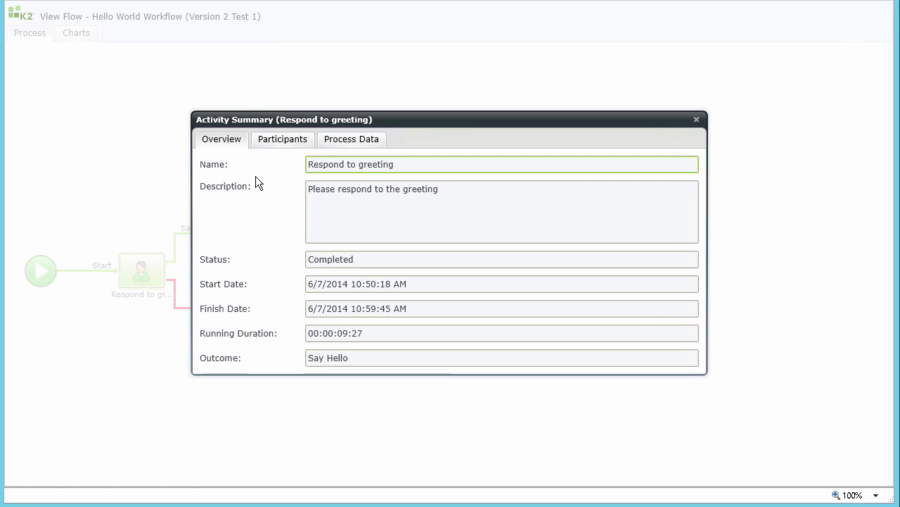
{"action": "left_click", "coordinate": [276, 140]}
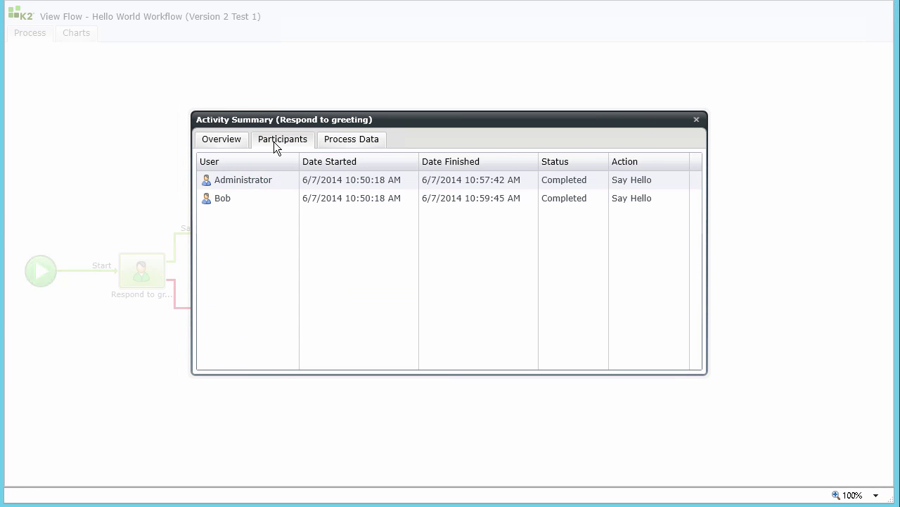